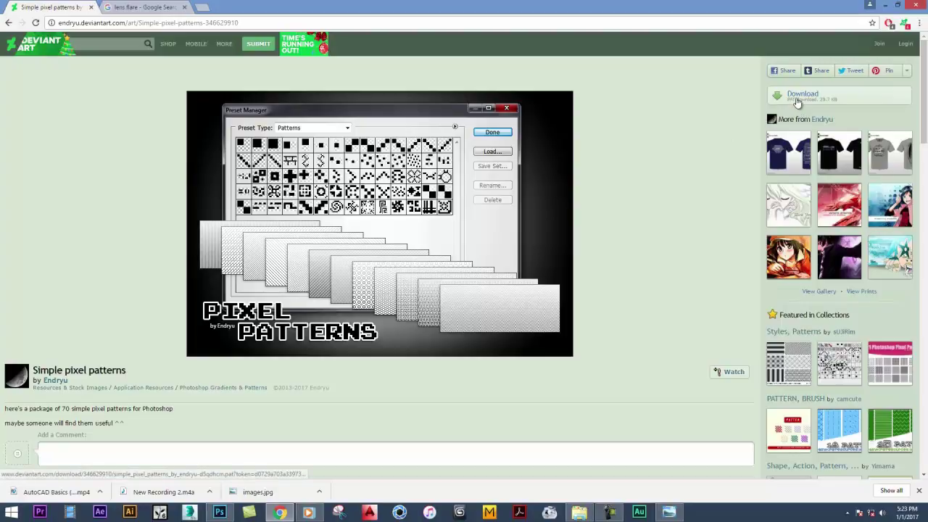
Switch to File Explorer and copy the simple_pixel_patterns PAT file from the Adobe folder on Local Disk (H:).
left_click(885, 4)
left_click(578, 512)
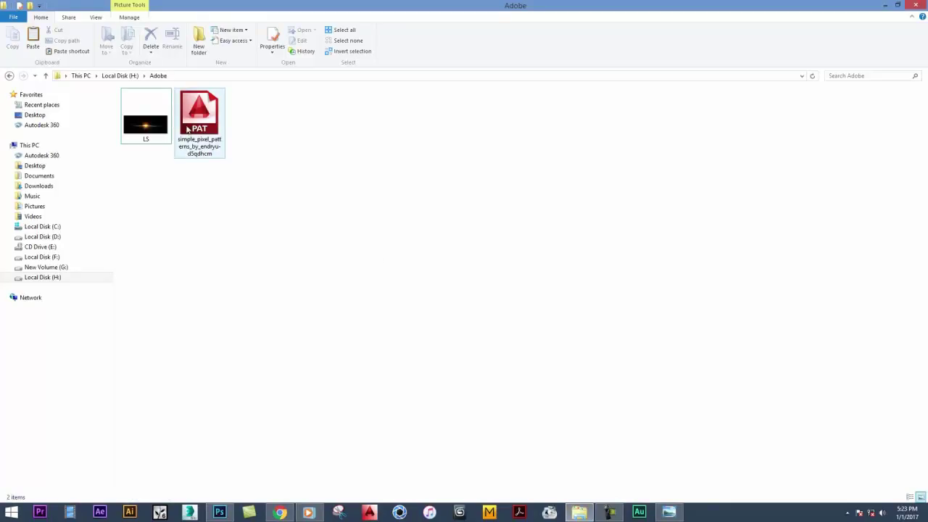
left_click(207, 148)
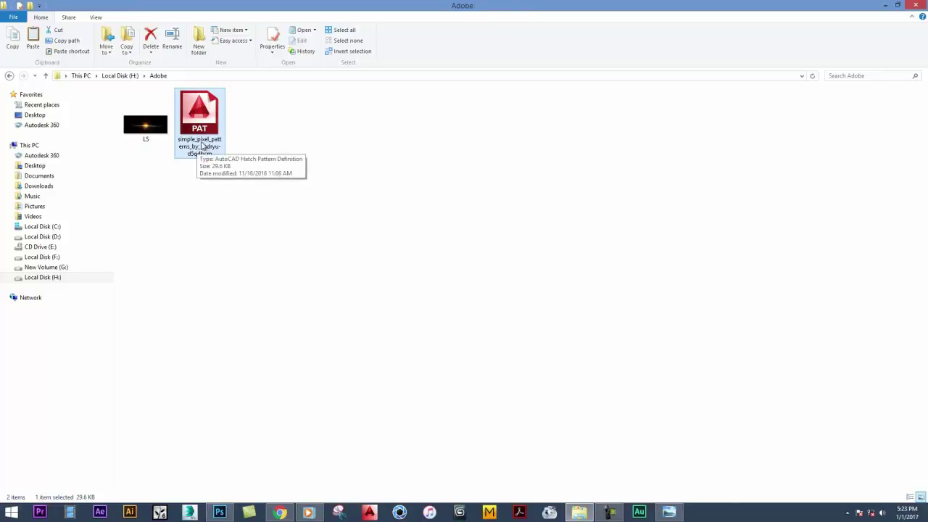
right_click(206, 141)
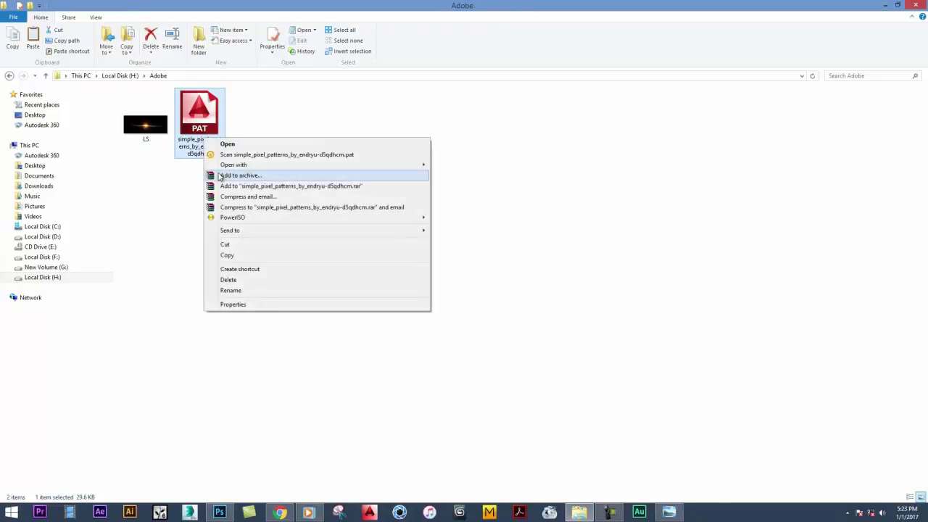
left_click(242, 256)
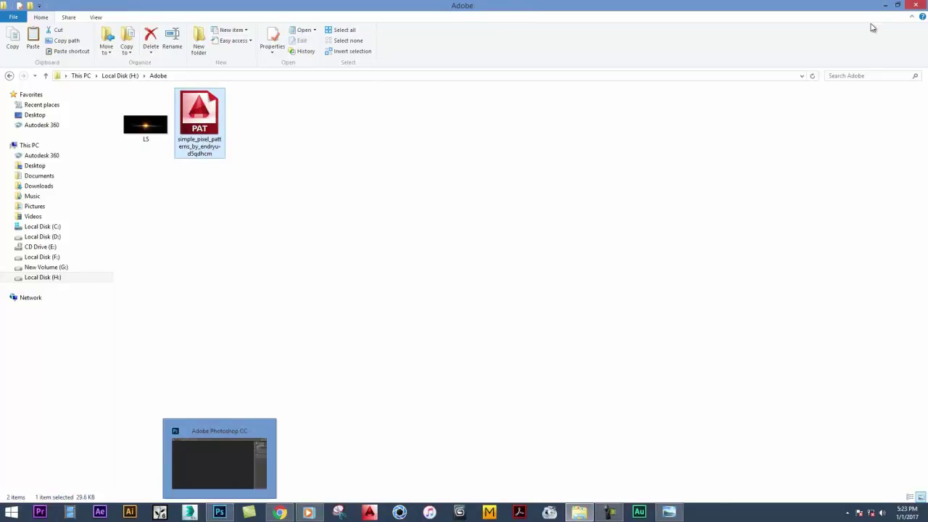
Open the Adobe Photoshop CC (64 Bit) installation folder through the file location in its shortcut's properties.
left_click(886, 5)
right_click(219, 512)
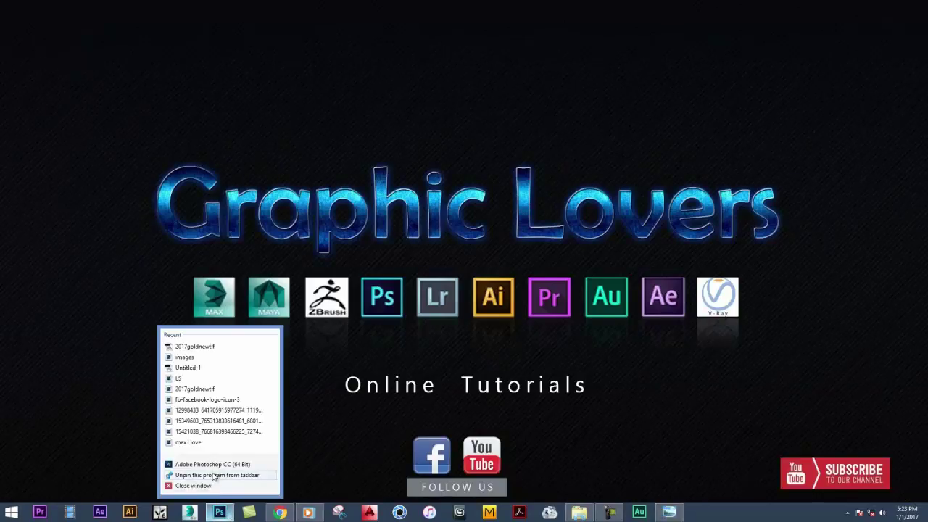
right_click(224, 464)
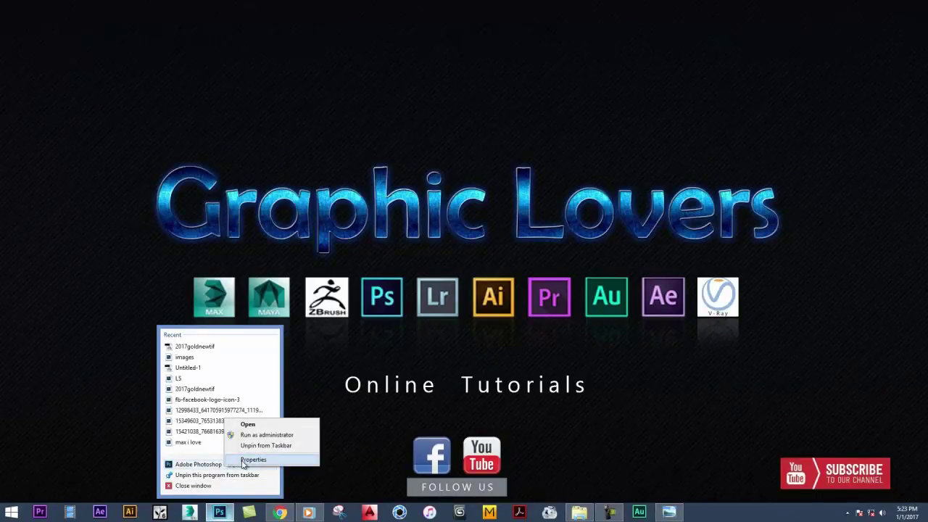
left_click(253, 460)
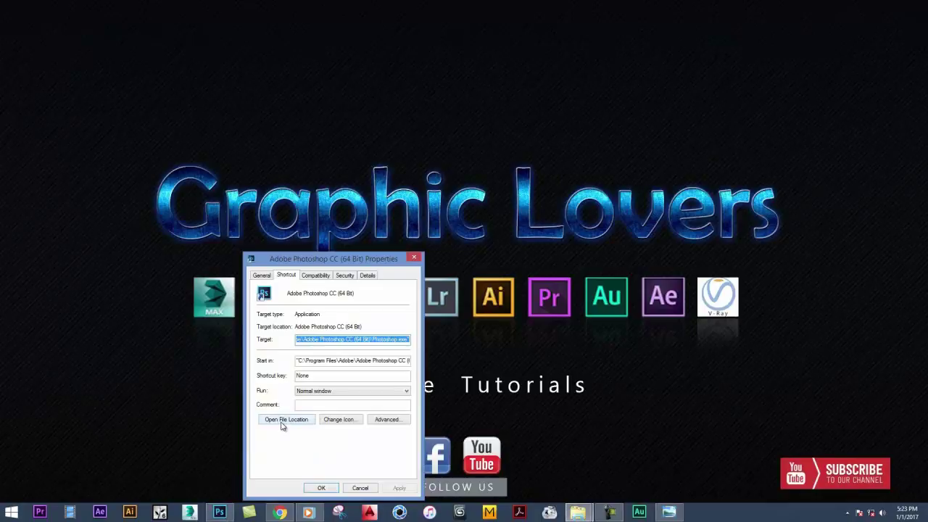
left_click(286, 420)
scroll(425, 280, "up", 15)
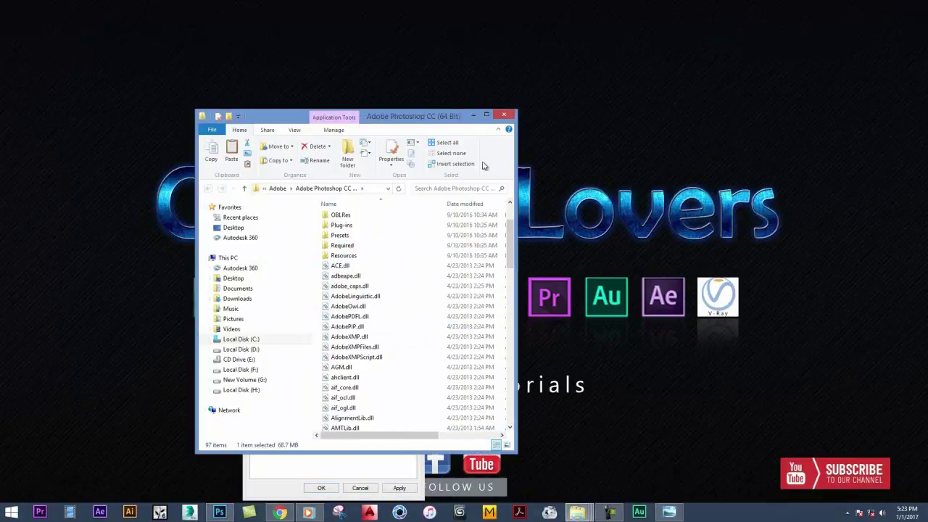
left_click(486, 115)
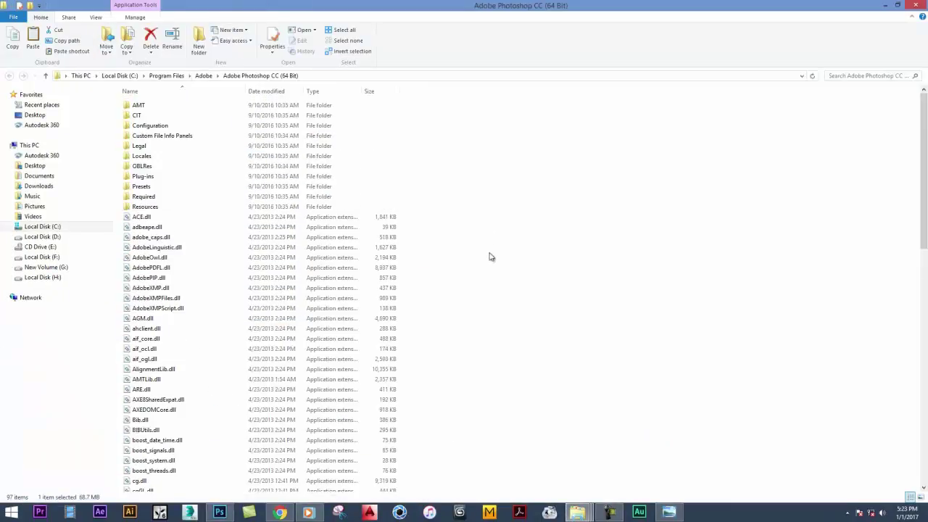
Paste the copied pattern file into the Patterns folder inside Presets, replacing the existing copy and granting administrator permission.
double_click(180, 188)
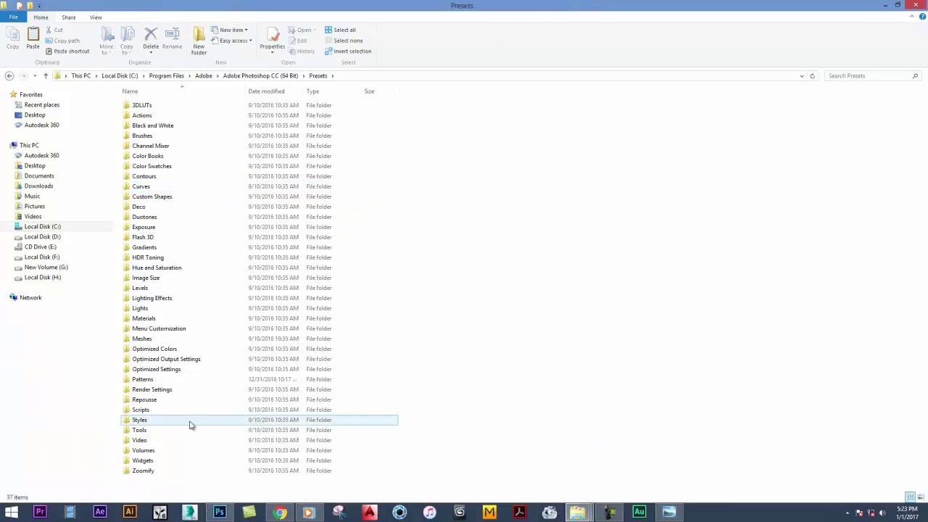
left_click(156, 382)
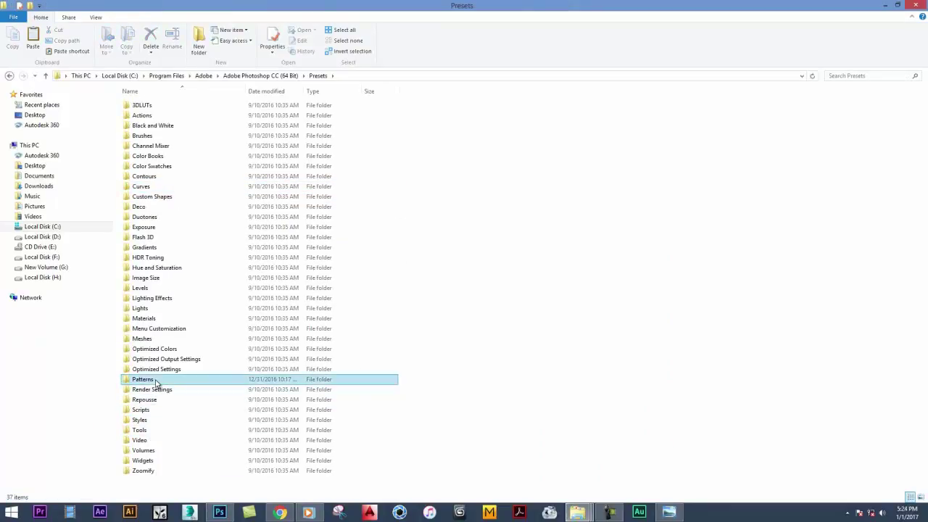
double_click(155, 382)
right_click(220, 304)
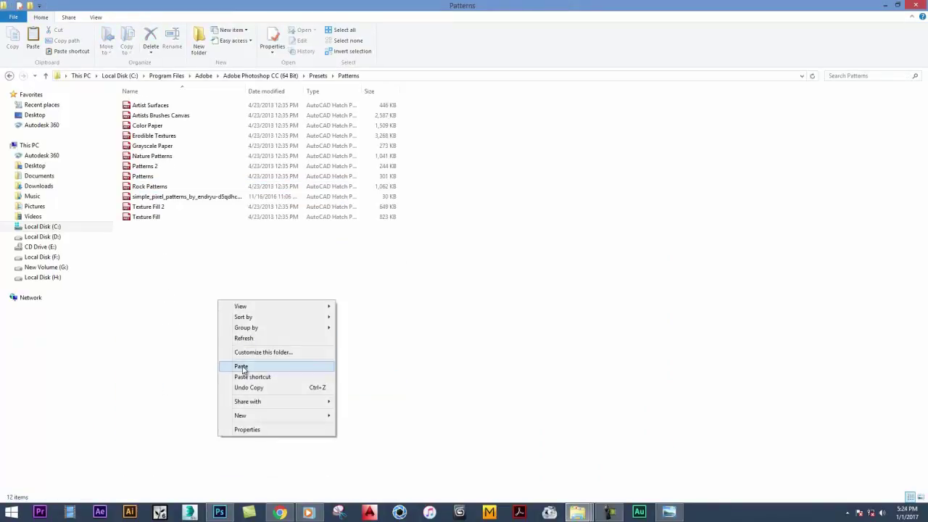
left_click(244, 366)
left_click(416, 193)
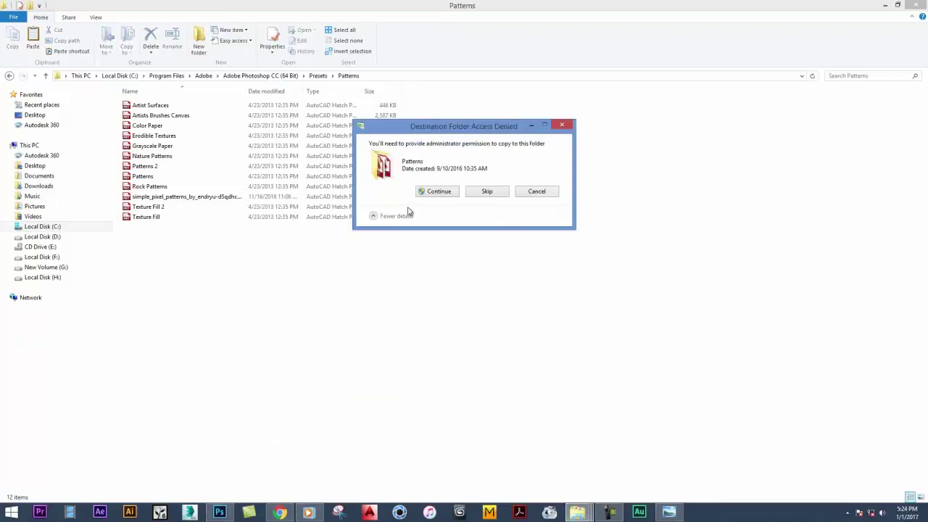
left_click(432, 190)
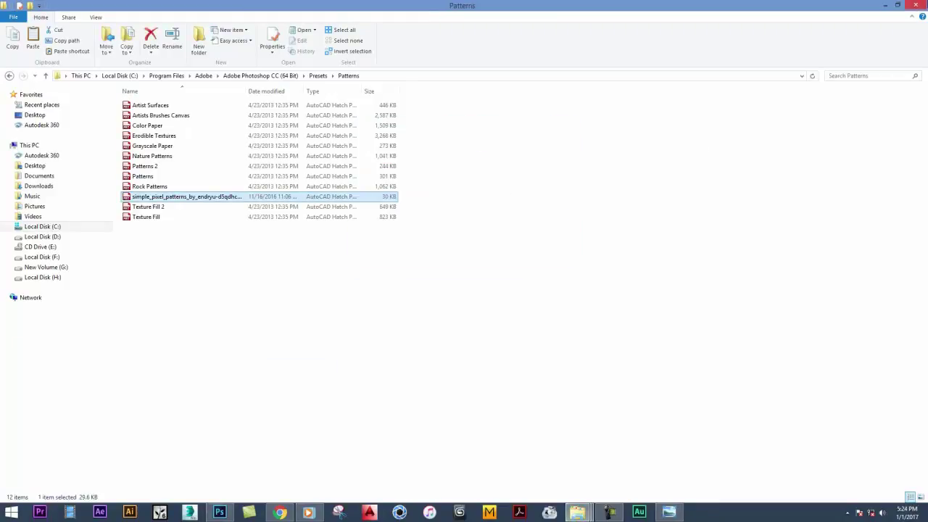
Close the Patterns folder window and the shortcut's properties, and refresh the desktop.
left_click(921, 5)
left_click(415, 257)
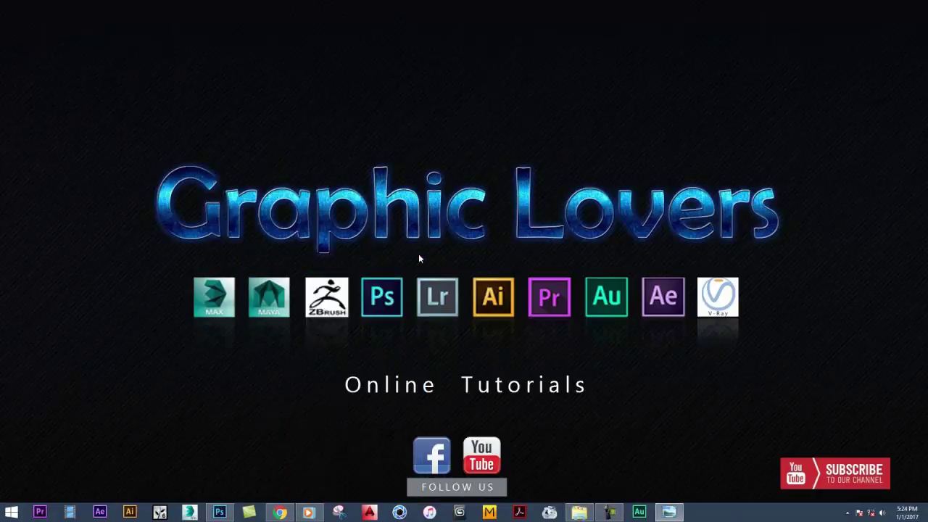
right_click(366, 303)
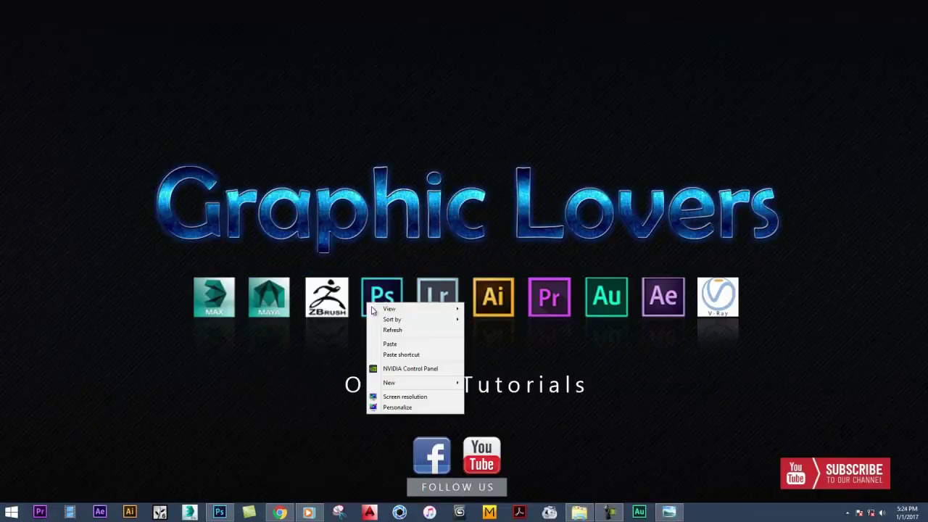
left_click(385, 335)
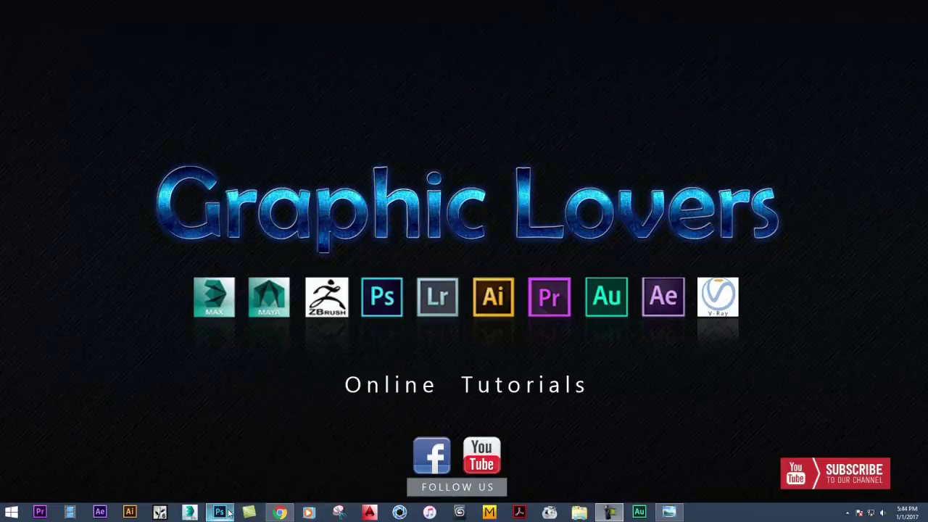
In Photoshop, create a 1920 × 1280 pixel document at 150 pixels/inch with white contents and convert its Background into regular Layer 0.
mouse_move(230, 513)
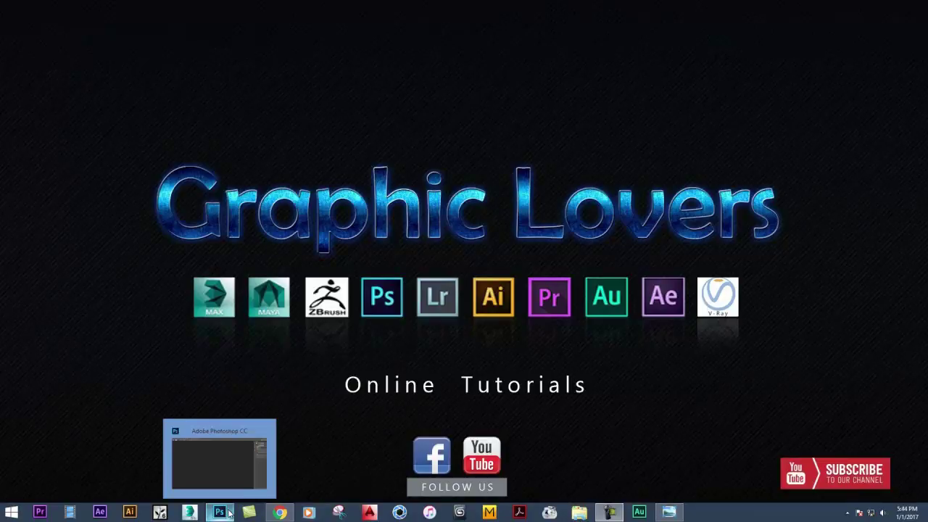
left_click(219, 512)
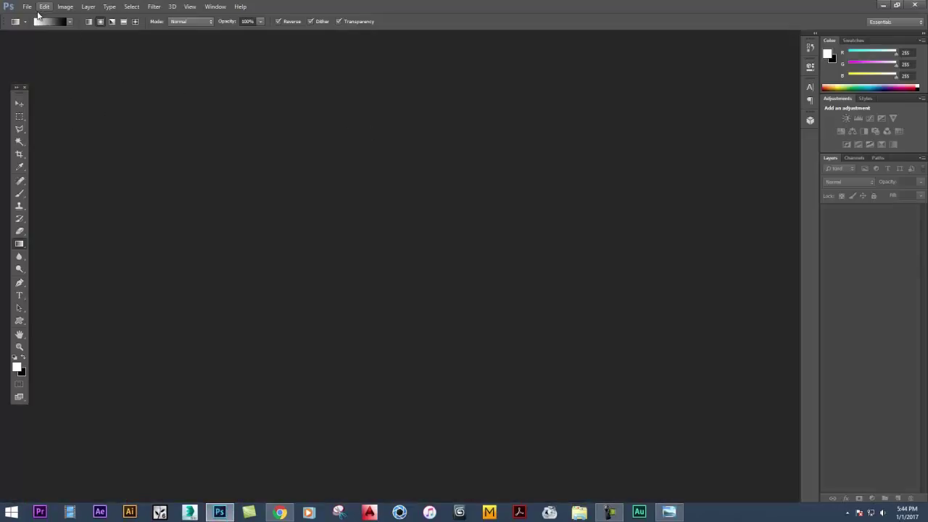
left_click(27, 6)
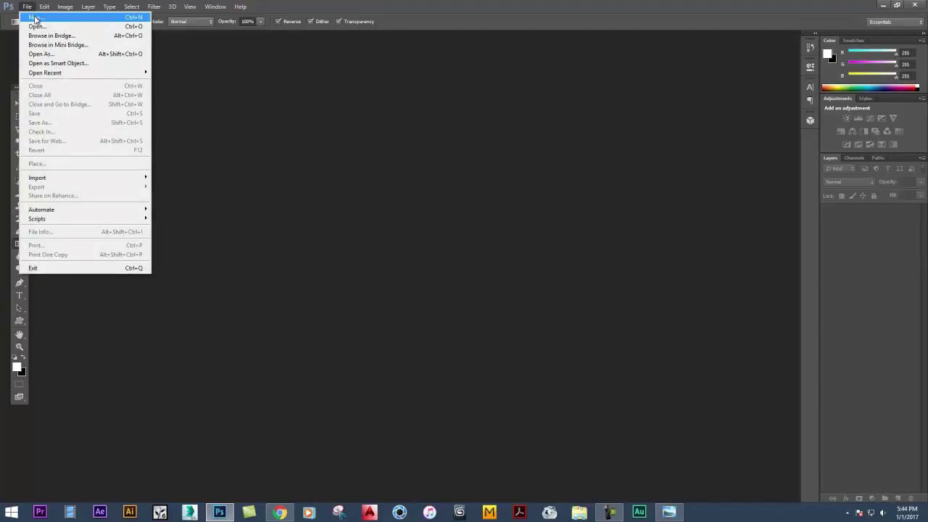
left_click(33, 15)
left_click_drag(401, 109, 476, 91)
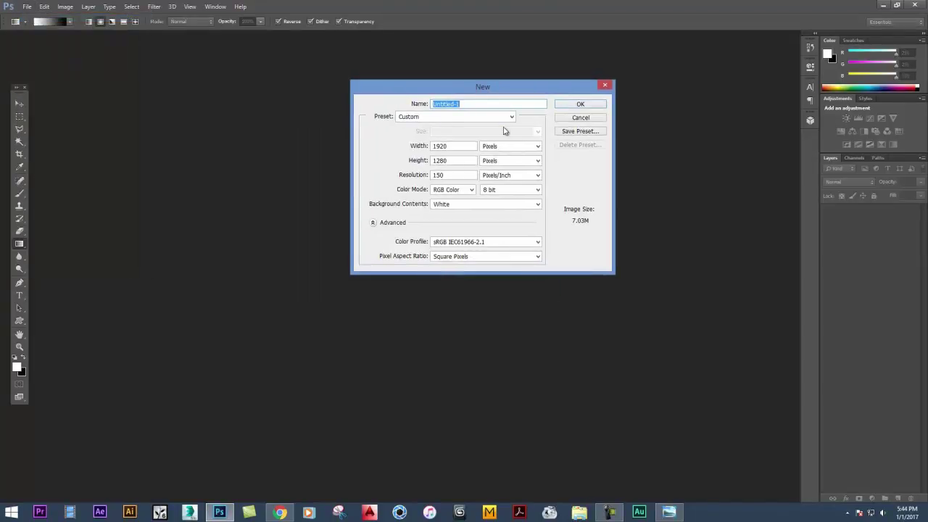
left_click_drag(458, 145, 437, 147)
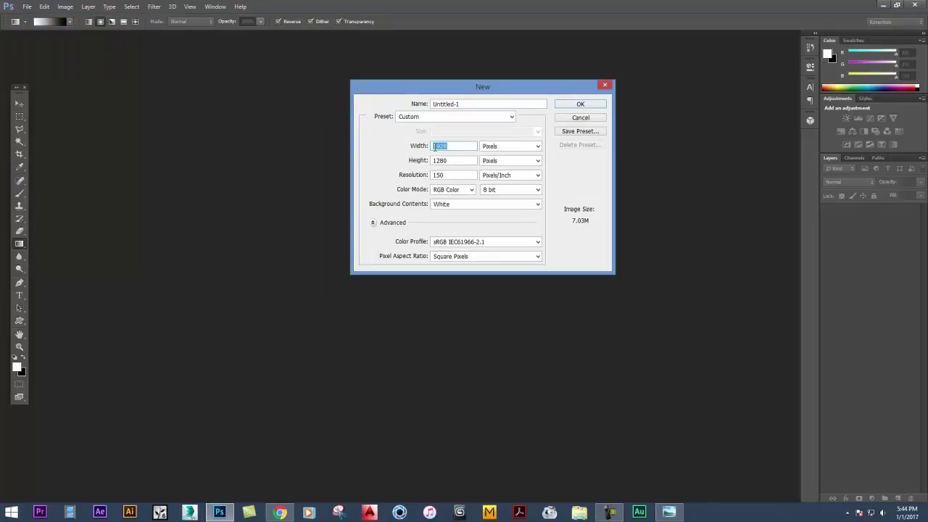
left_click(444, 160)
left_click_drag(448, 175, 427, 183)
type("150")
left_click(591, 104)
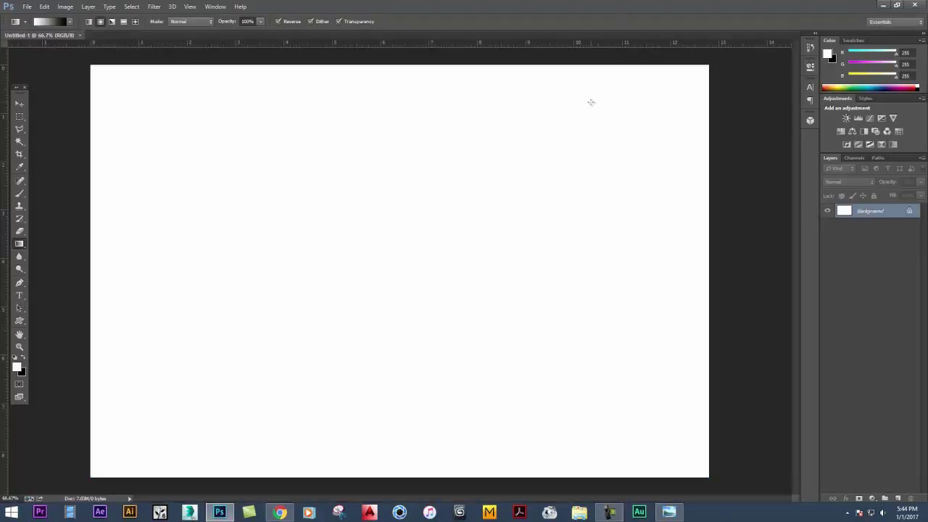
double_click(893, 215)
left_click(597, 180)
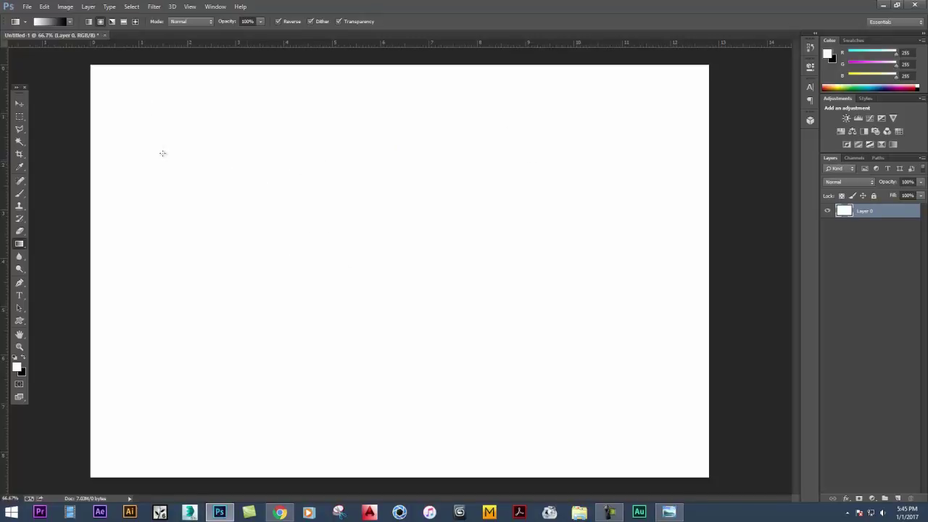
Edit the Black, White gradient by changing its white end stop at 100% to a medium-dark gray.
left_click(50, 24)
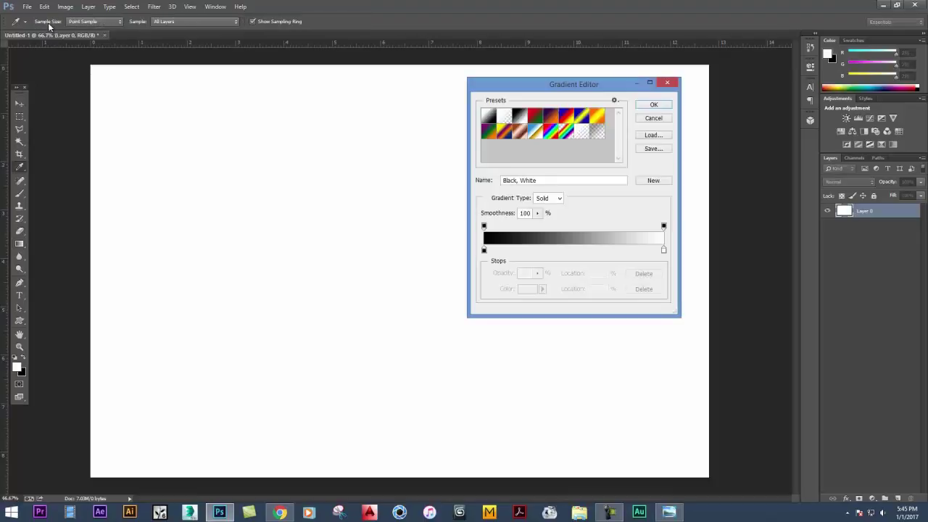
left_click_drag(607, 85, 642, 72)
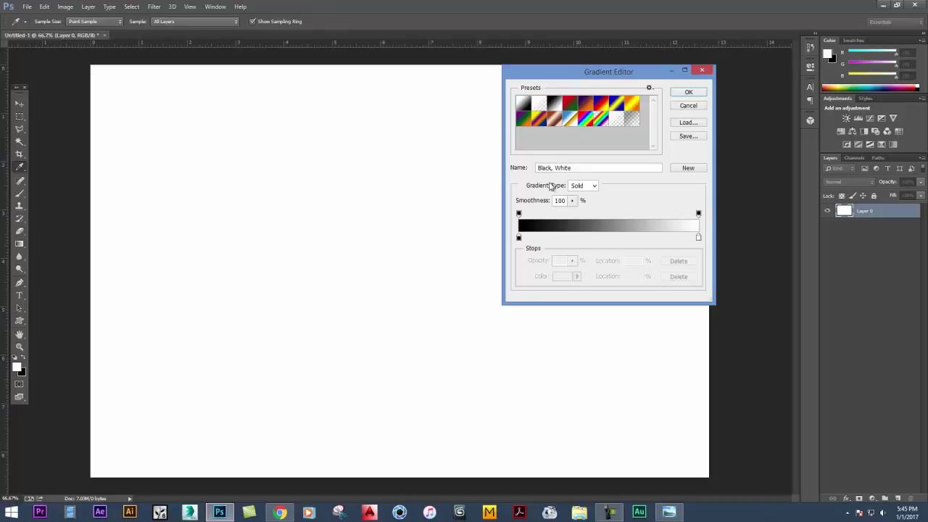
left_click(699, 239)
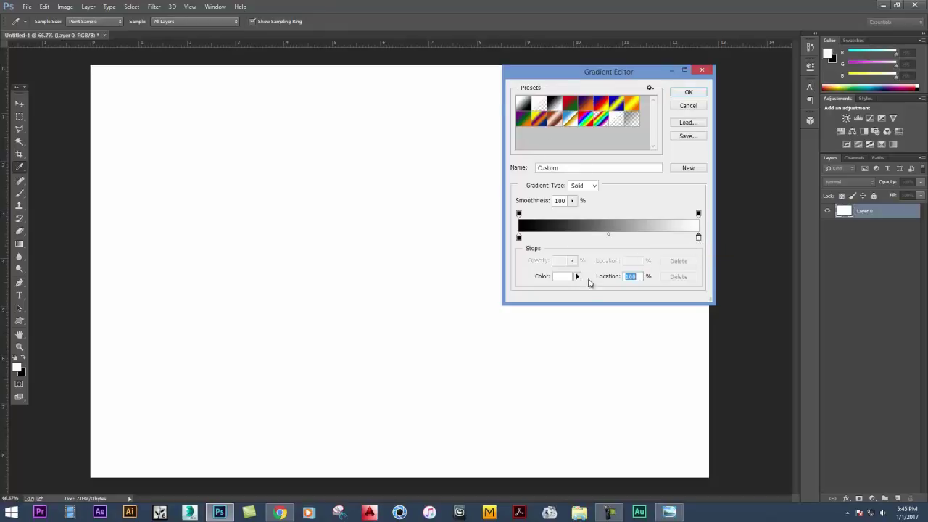
left_click(555, 279)
left_click_drag(702, 214, 695, 206)
left_click_drag(713, 143, 786, 122)
left_click_drag(768, 186, 760, 213)
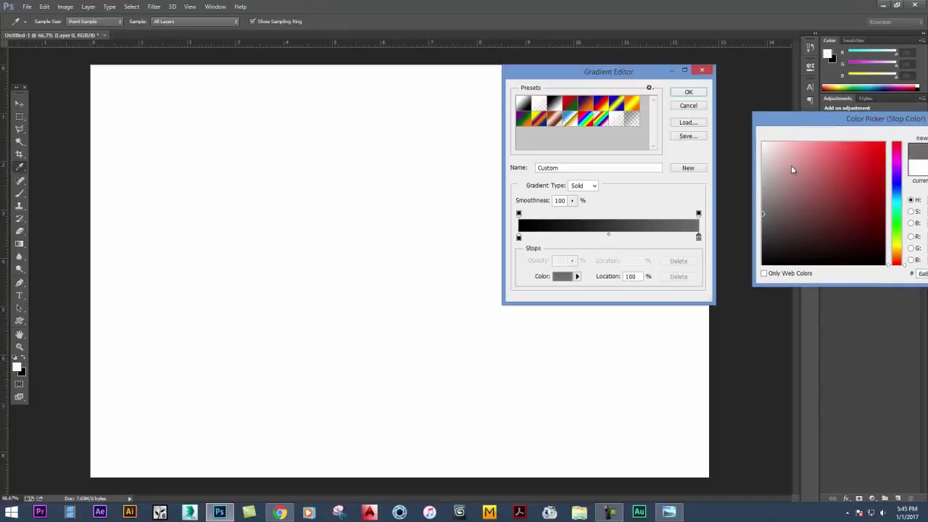
left_click_drag(812, 121, 733, 95)
left_click(893, 119)
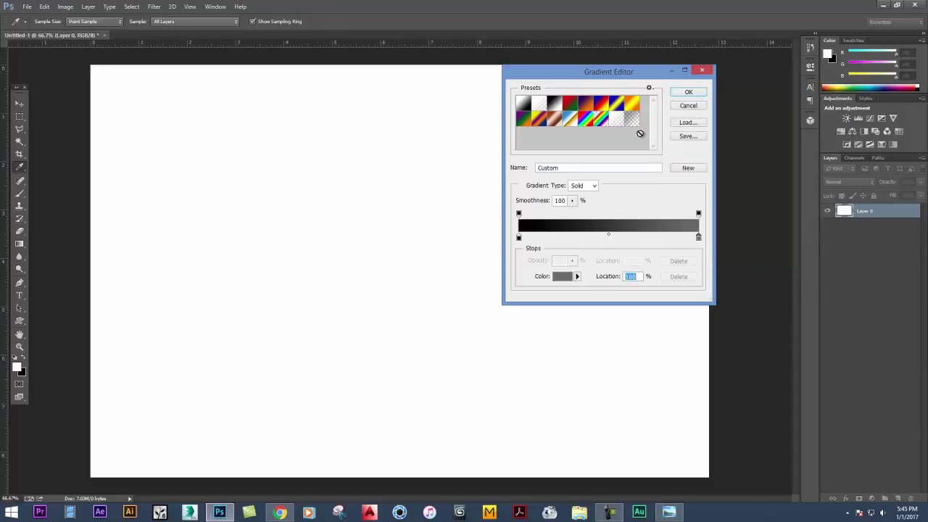
left_click(688, 92)
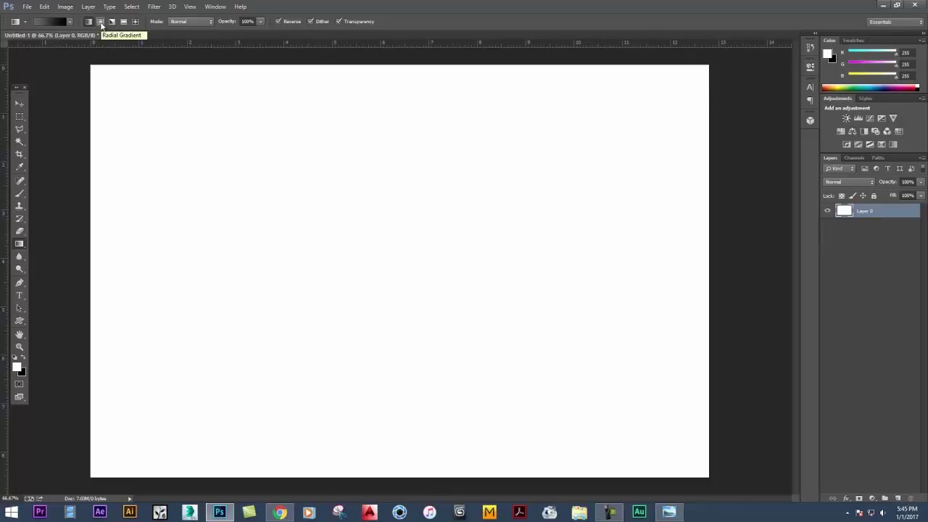
Fill Layer 0 with a radial gradient running from the canvas centre to its lower-right corner.
left_click(101, 22)
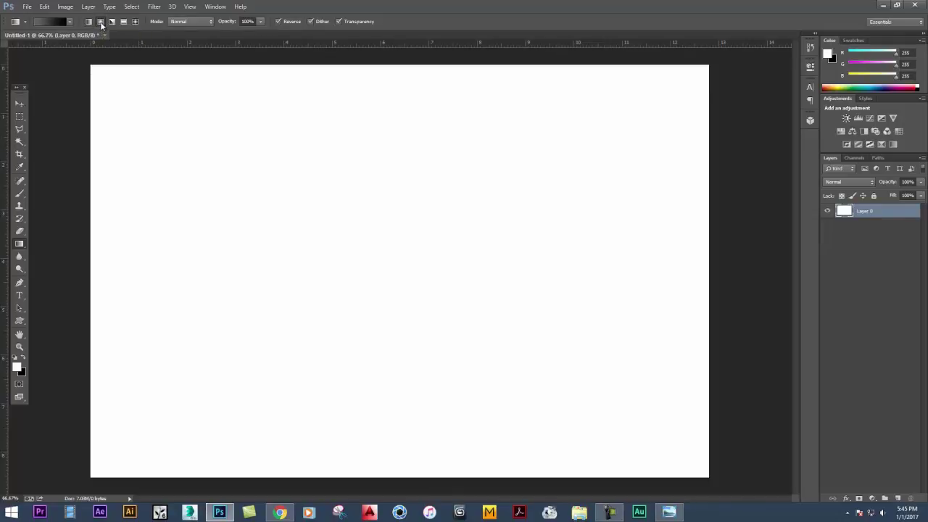
left_click_drag(386, 250, 707, 476)
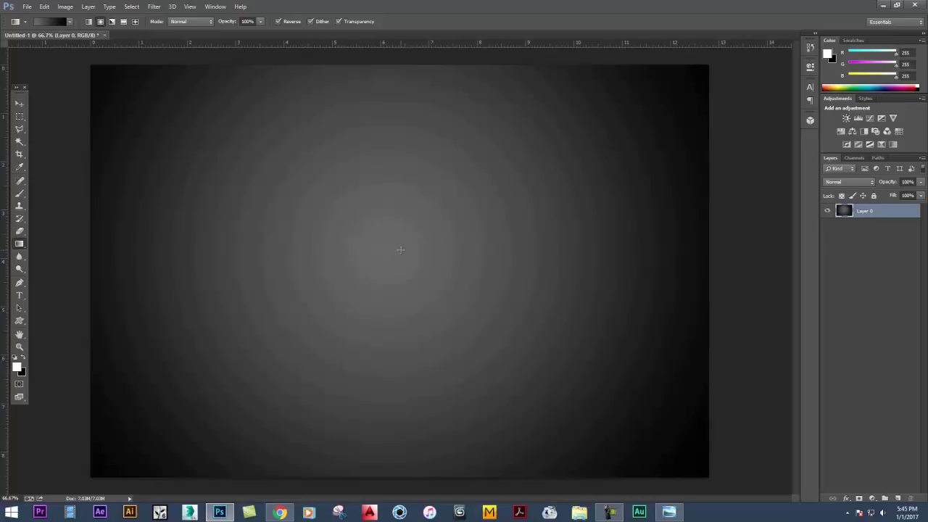
Add a Pattern Overlay effect to Layer 0 and try the light gray rough-texture pattern from the current set.
right_click(867, 214)
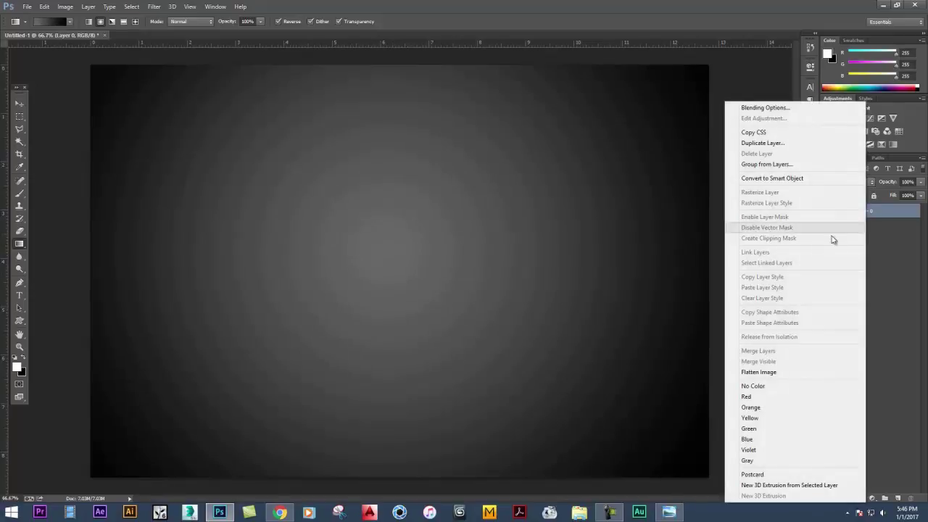
left_click(790, 108)
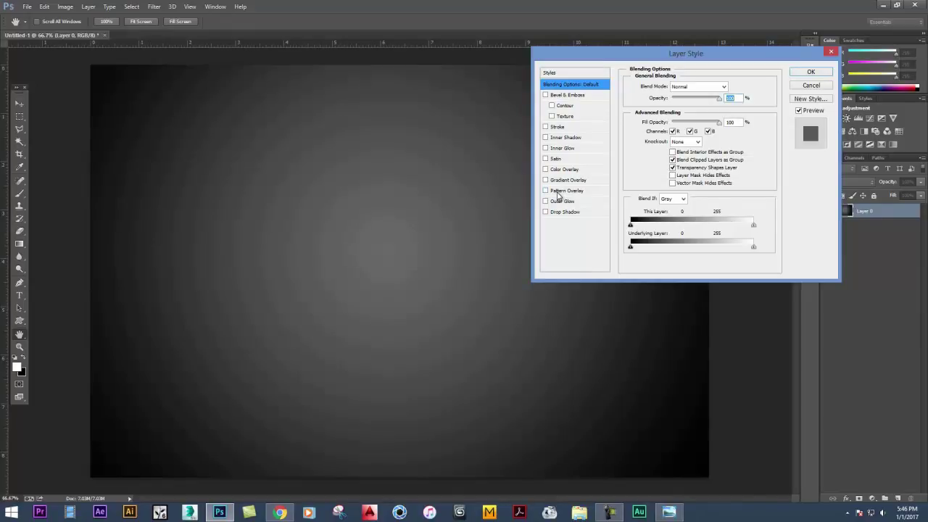
left_click(558, 190)
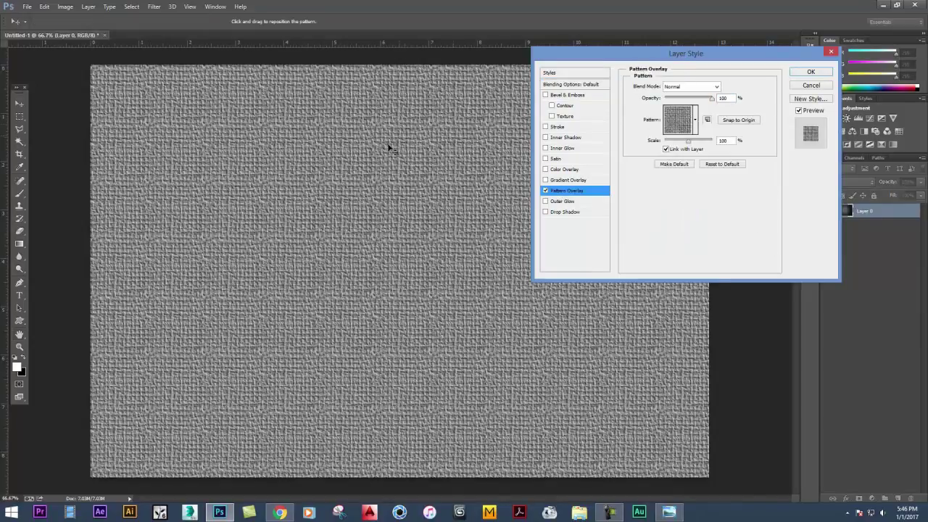
left_click(696, 119)
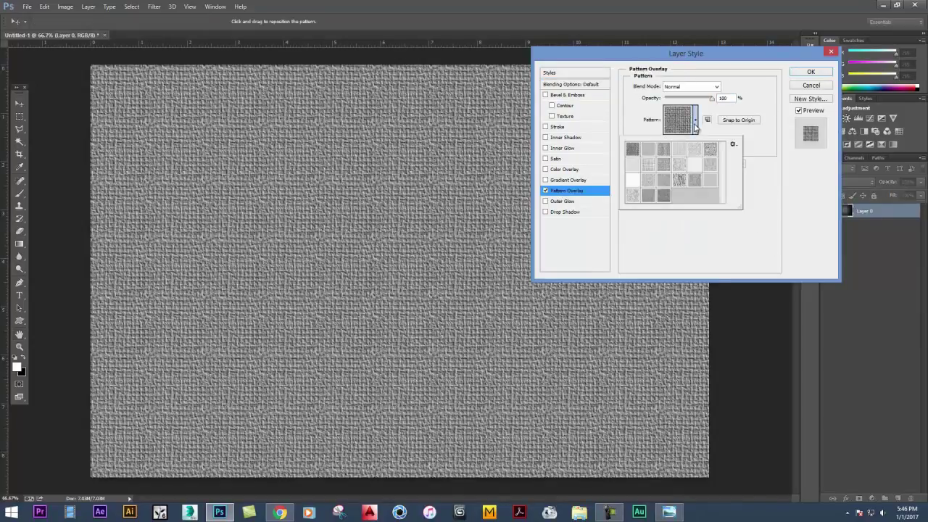
left_click(708, 168)
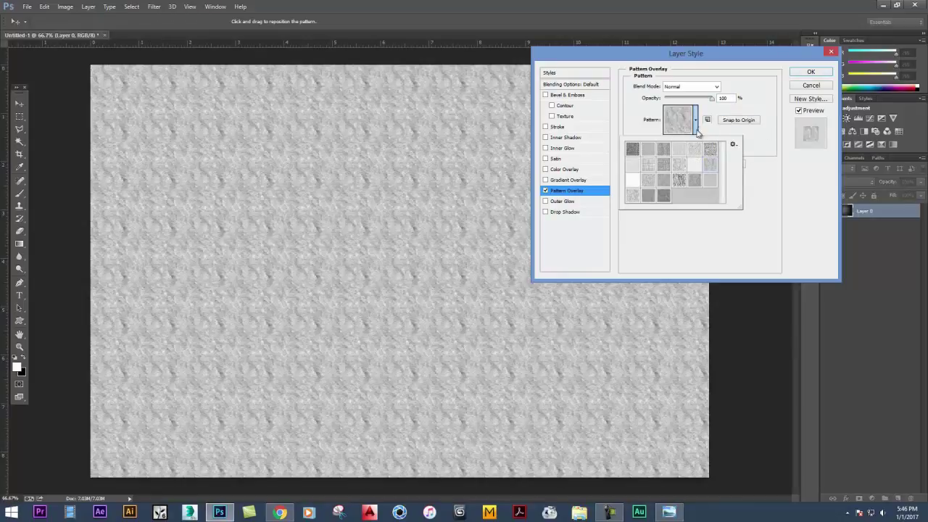
left_click(705, 132)
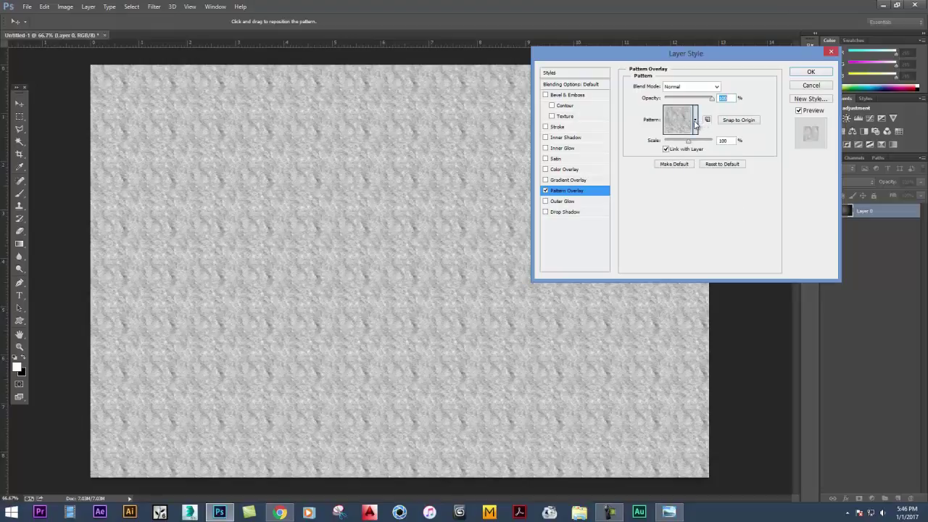
Replace the available overlay patterns with the simple_pixel_patterns_by_endryu-d5qdhcm set.
left_click(695, 121)
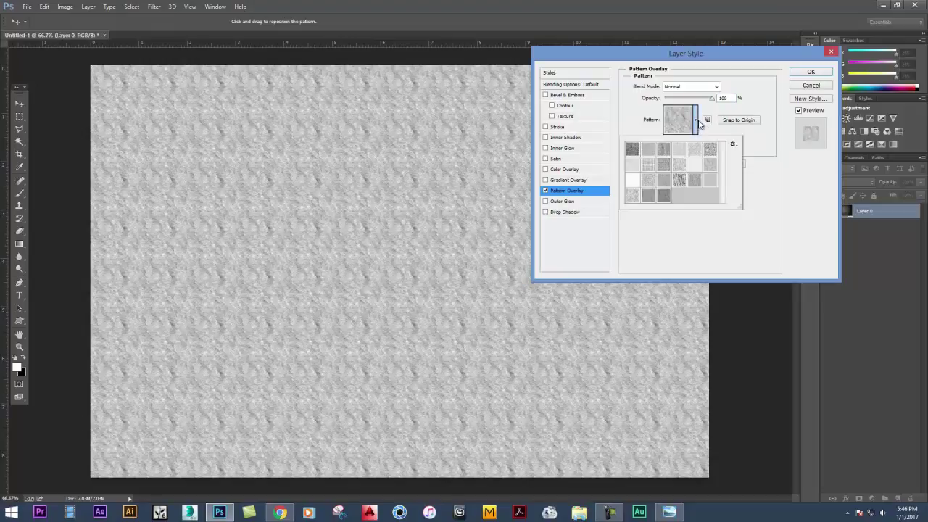
left_click(733, 145)
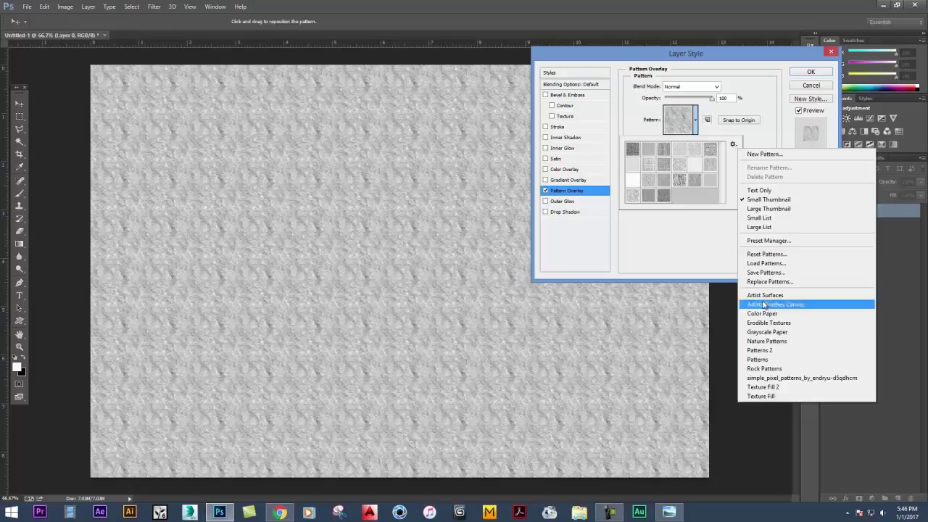
left_click(803, 380)
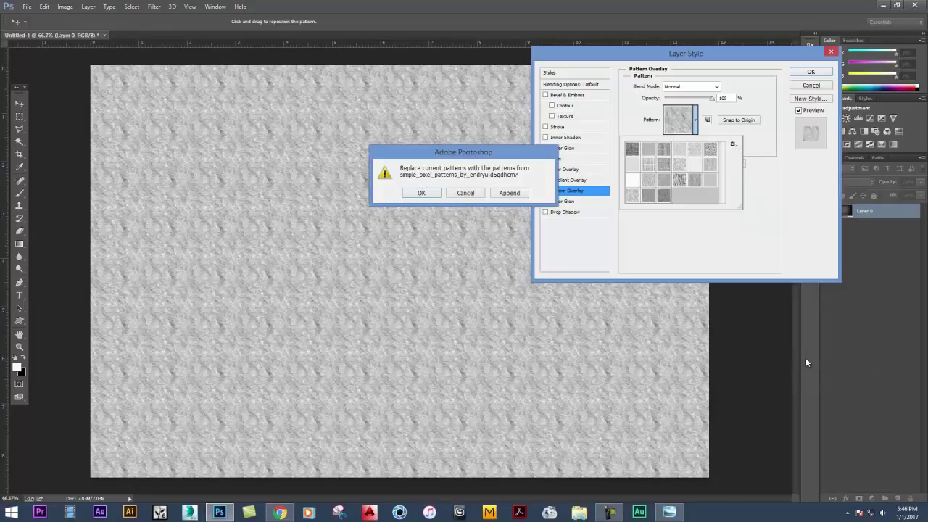
left_click(438, 193)
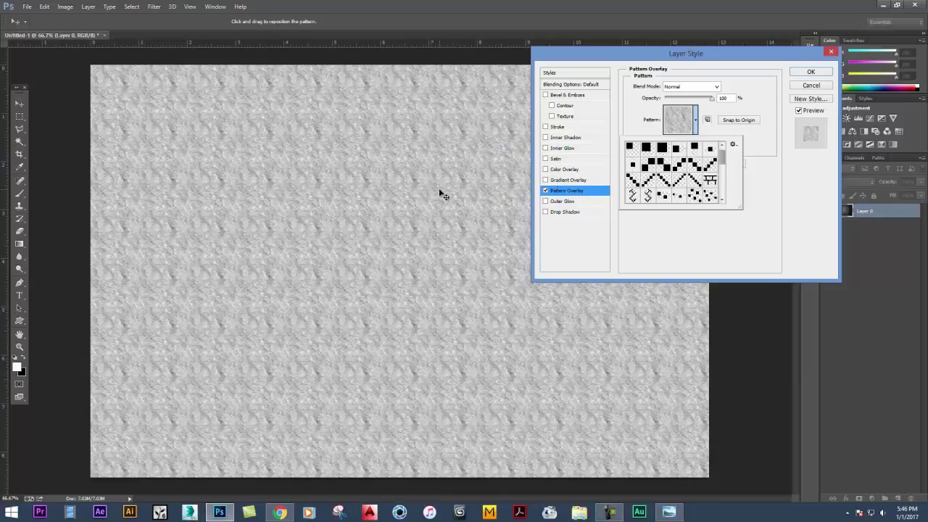
Try several pixel patterns from an enlarged pattern picker and choose the one with densely scattered small black squares.
left_click_drag(723, 155, 774, 253)
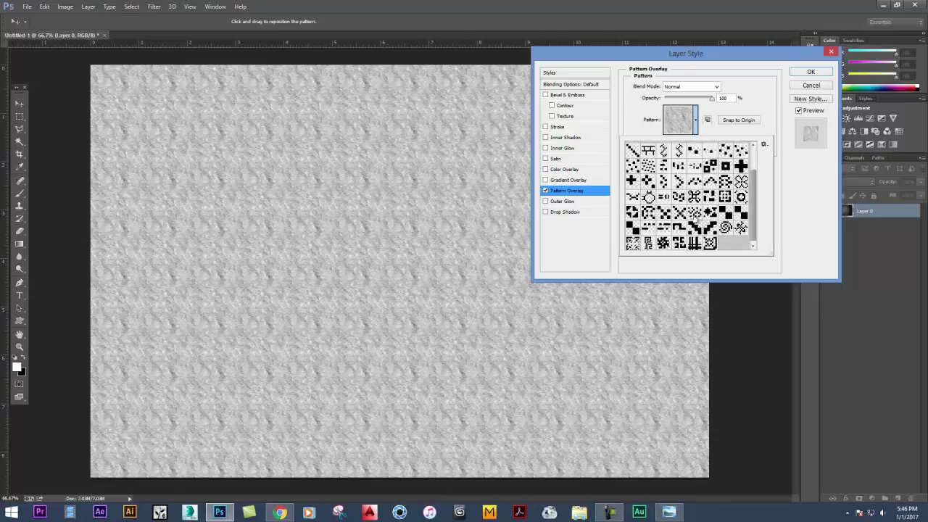
left_click(695, 217)
left_click(659, 199)
left_click(649, 180)
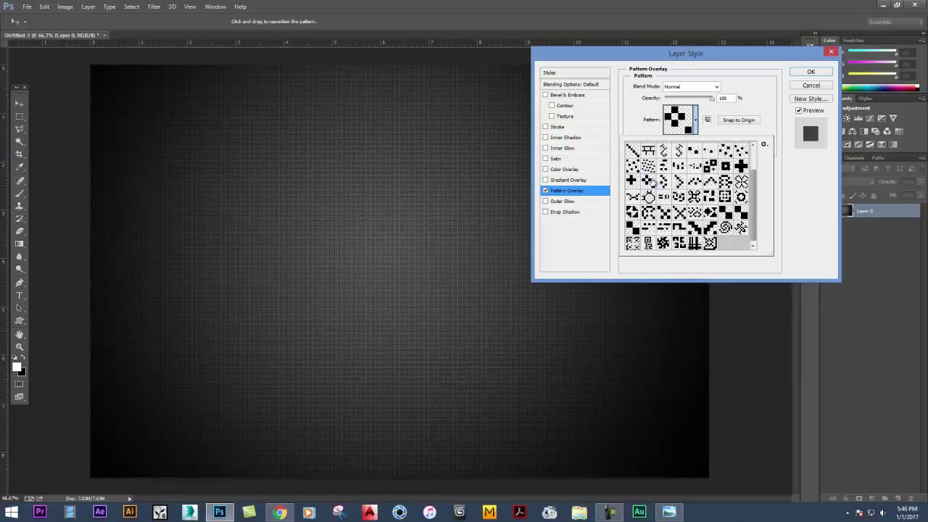
left_click(661, 154)
left_click(690, 154)
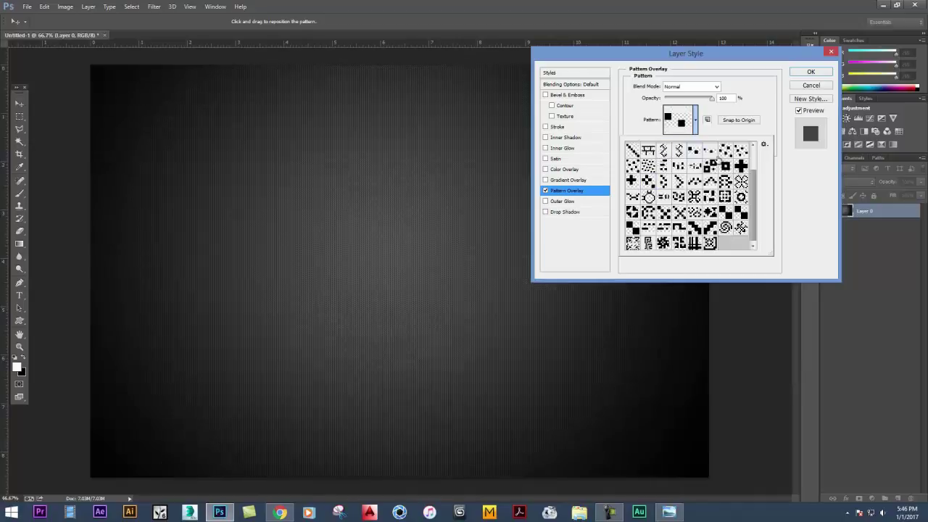
left_click(723, 152)
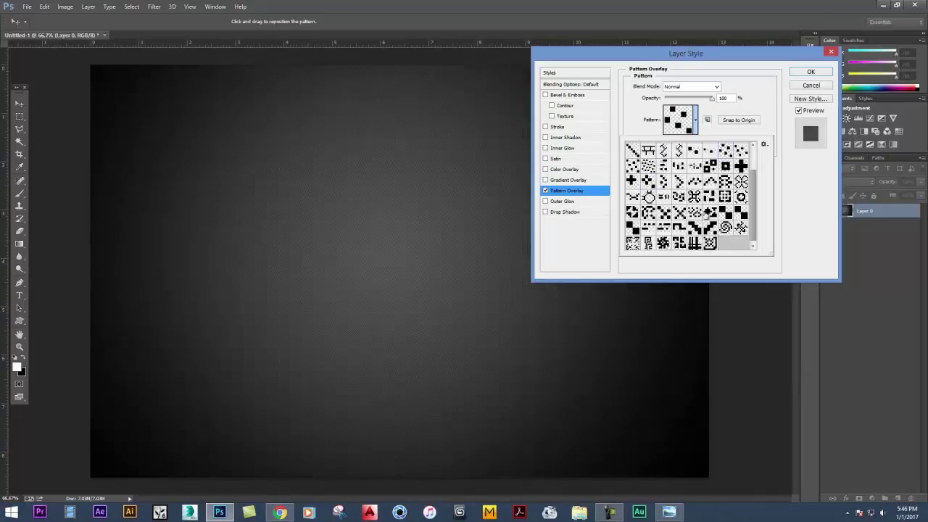
left_click(700, 215)
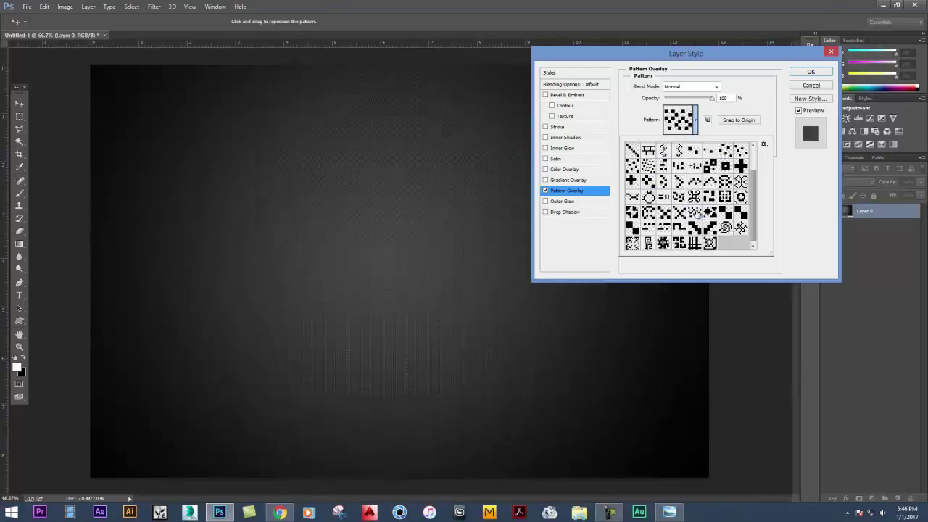
Increase the pattern overlay's scale above 100% and shift the Layer Style dialog slightly.
left_click(783, 176)
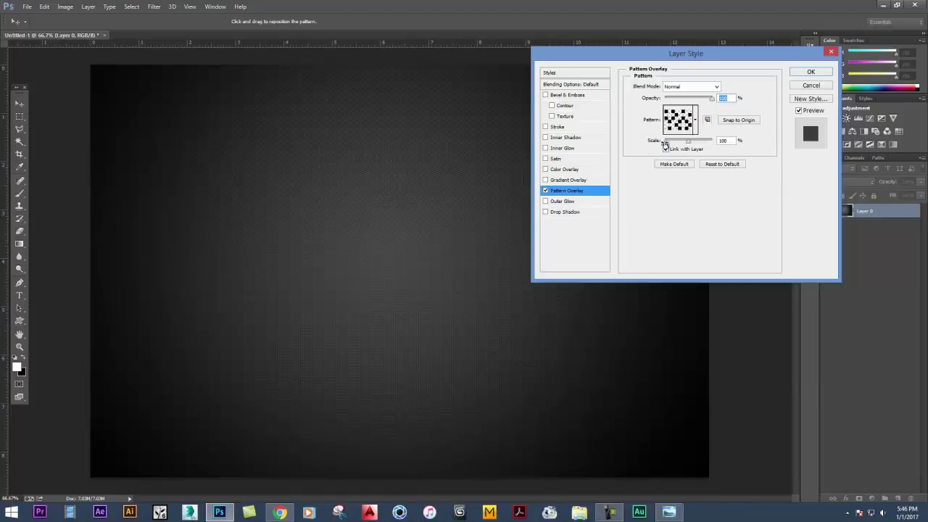
left_click_drag(688, 142, 695, 150)
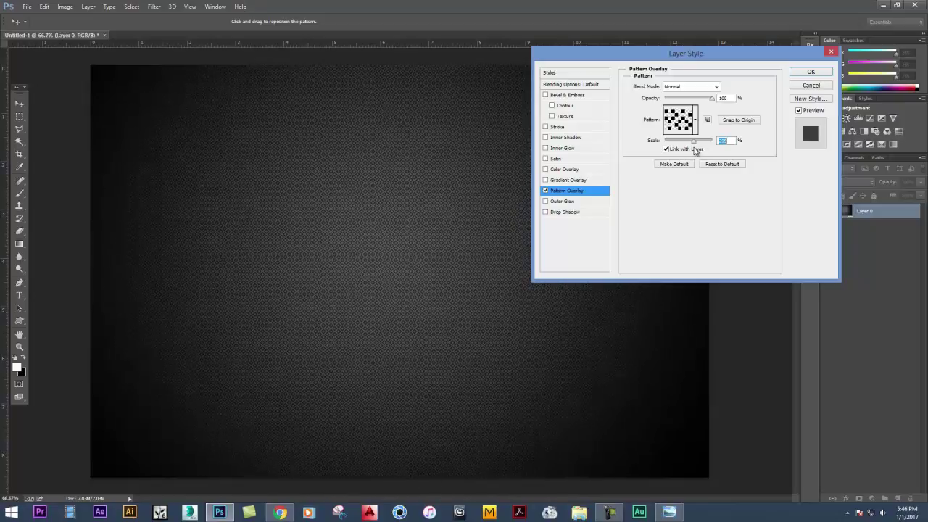
left_click_drag(646, 58, 645, 55)
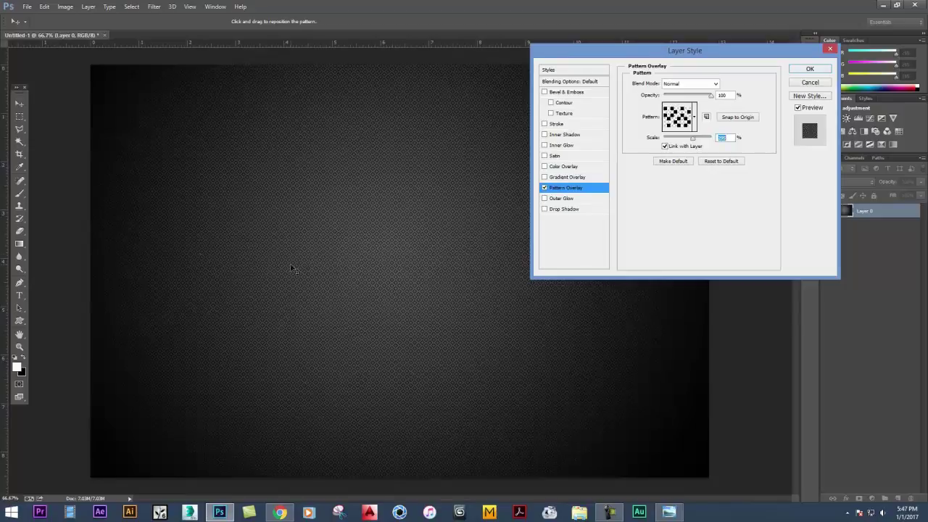
Add a Gradient Overlay effect and change its gradient's white end stop at 100% to black (000000).
left_click(565, 178)
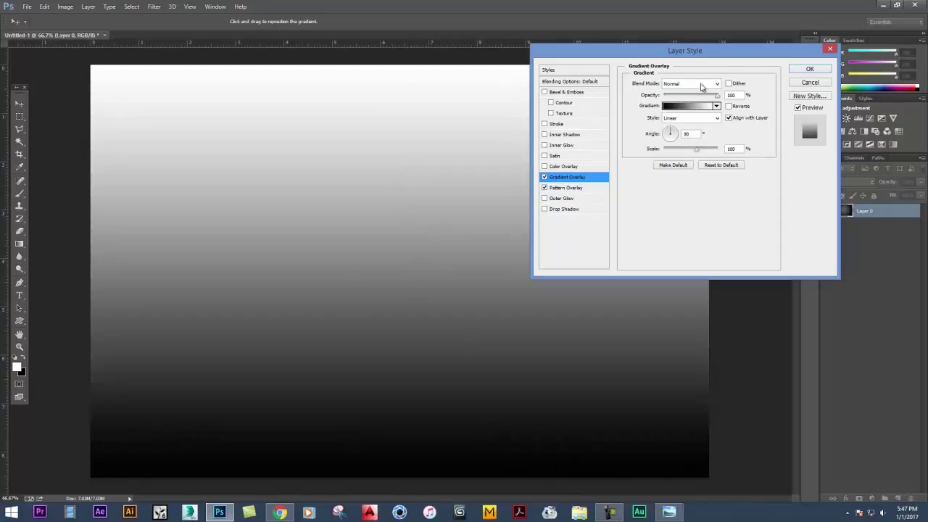
left_click(687, 109)
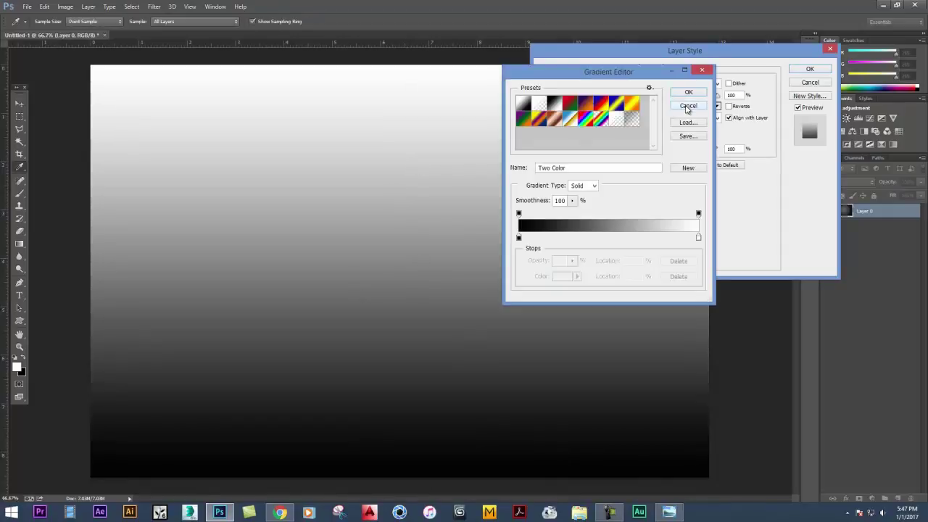
left_click_drag(652, 72, 772, 100)
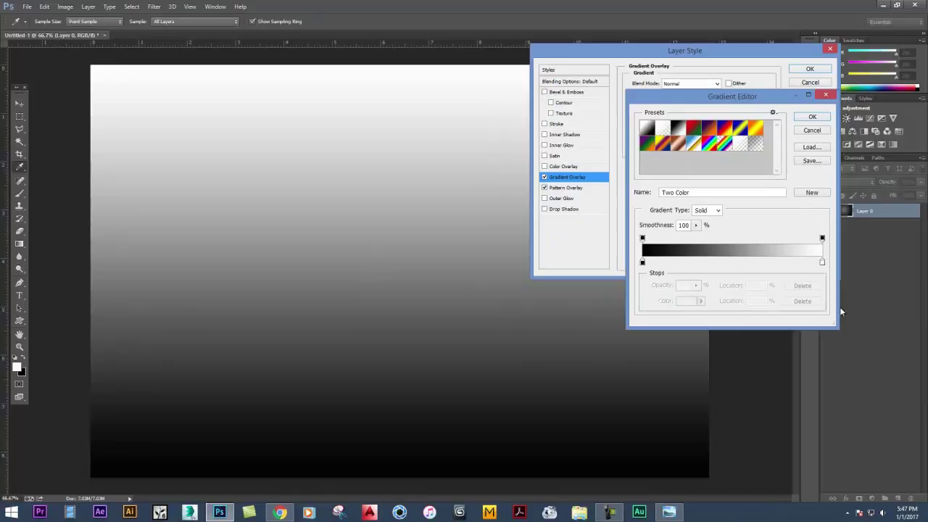
left_click(822, 262)
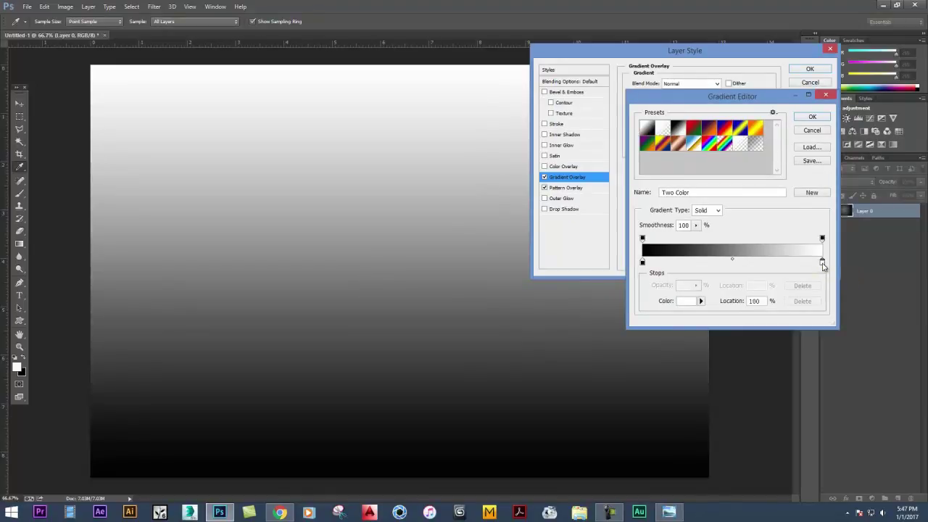
left_click(688, 301)
left_click_drag(718, 223, 663, 267)
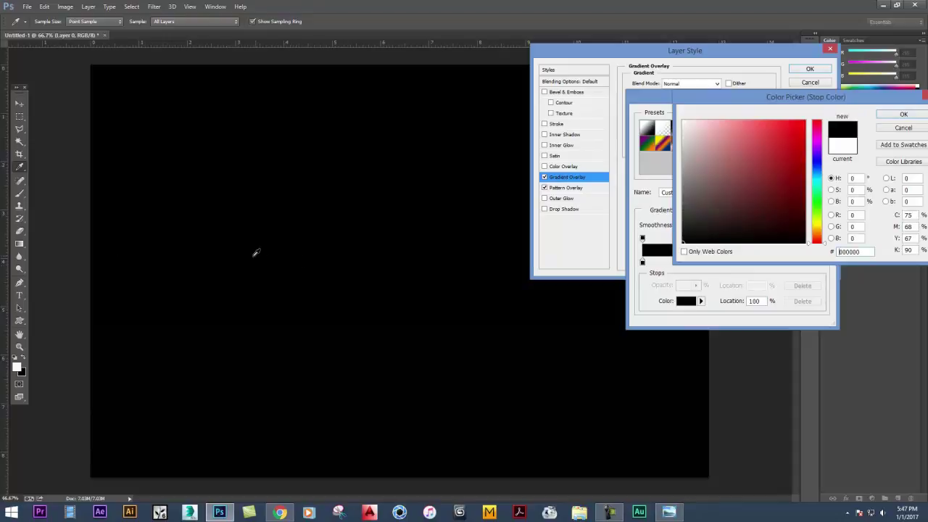
left_click(905, 115)
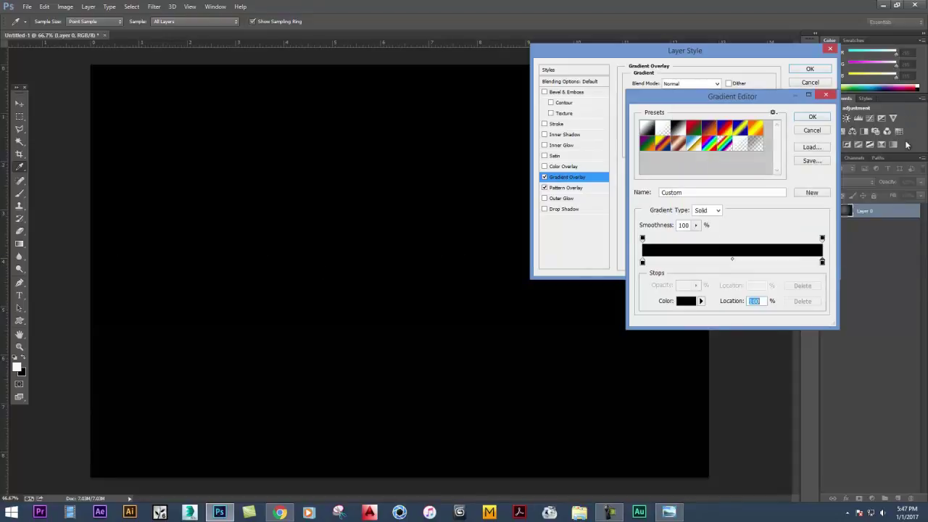
Add a bright red color stop at 48% to the overlay gradient and accept the edited gradient.
left_click(730, 264)
left_click(686, 302)
left_click(818, 237)
left_click(804, 139)
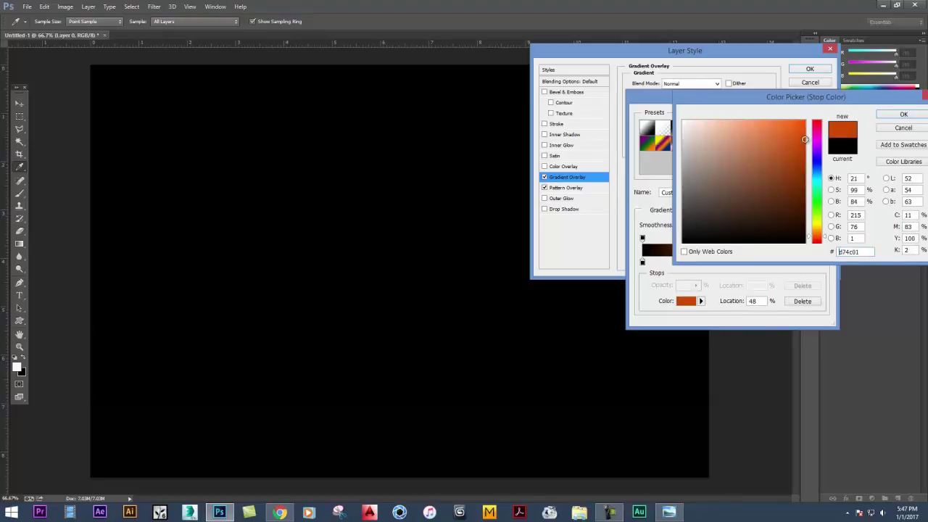
left_click(825, 240)
left_click_drag(825, 241, 825, 243)
left_click(805, 133)
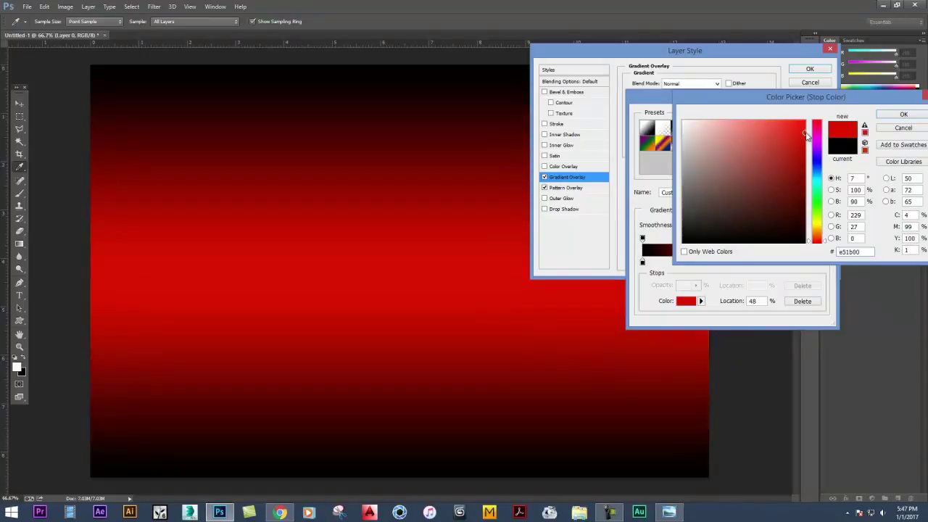
left_click(904, 115)
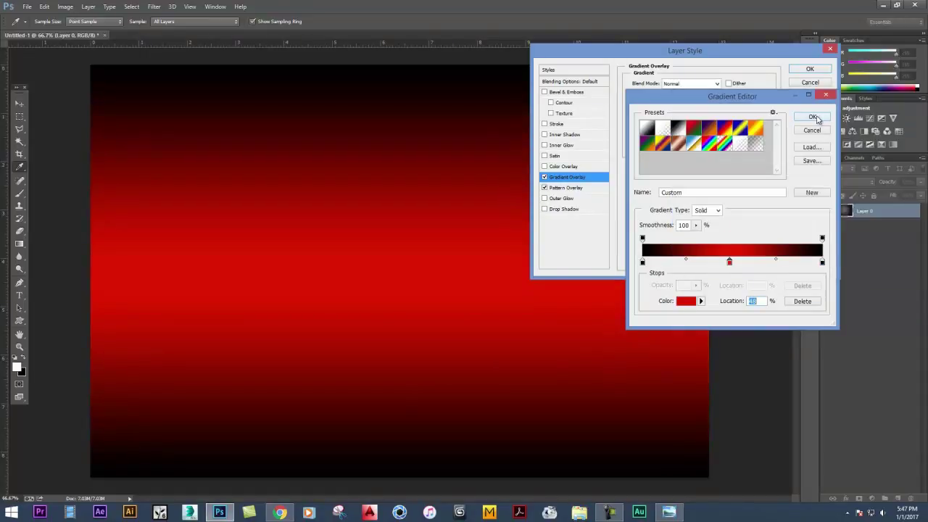
left_click(814, 117)
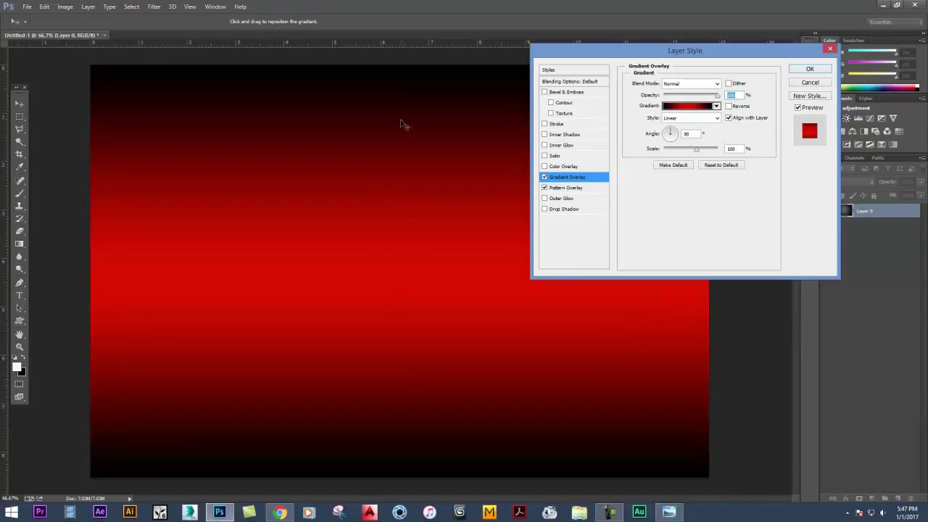
Scale the gradient overlay to 68%, set its blend mode to Overlay with slightly reduced opacity, and apply the layer style.
mouse_move(697, 154)
left_mouse_down()
mouse_move(671, 149)
mouse_move(680, 159)
left_mouse_up()
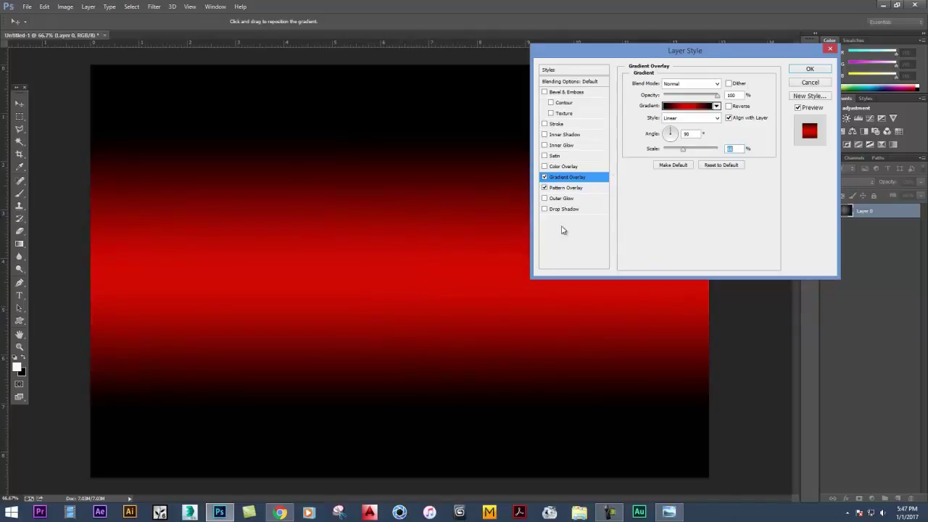
left_click(701, 85)
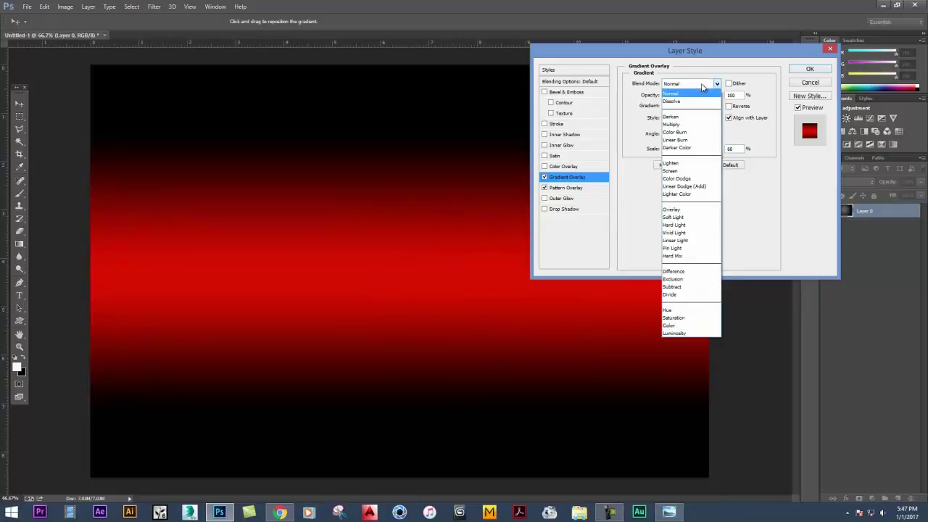
left_click(693, 140)
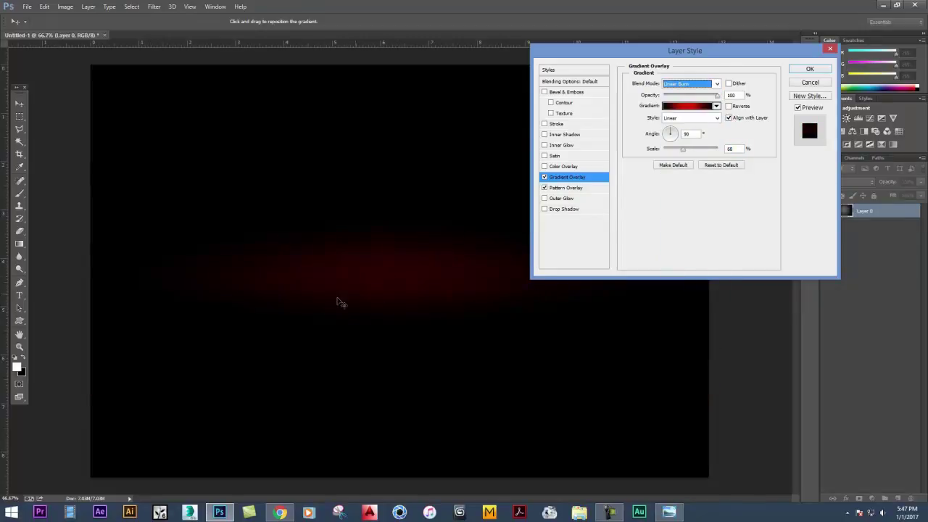
left_click(689, 86)
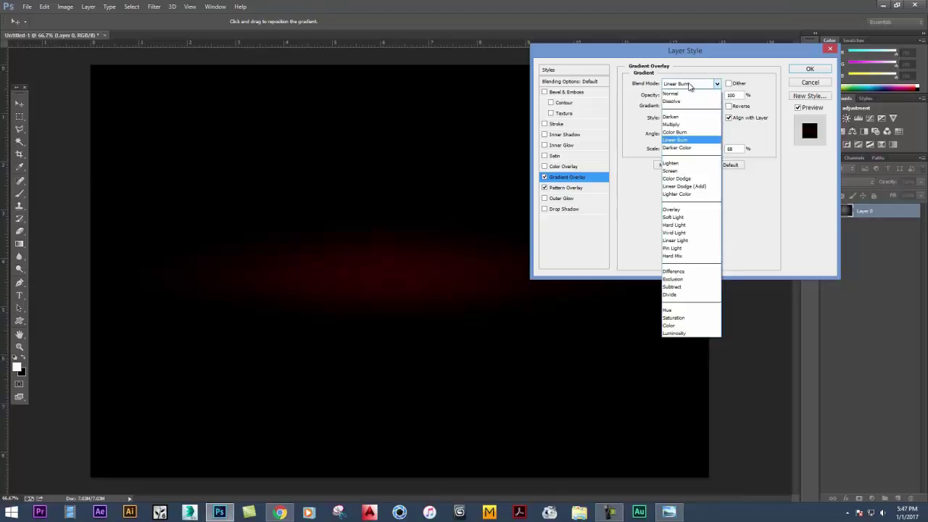
left_click(678, 210)
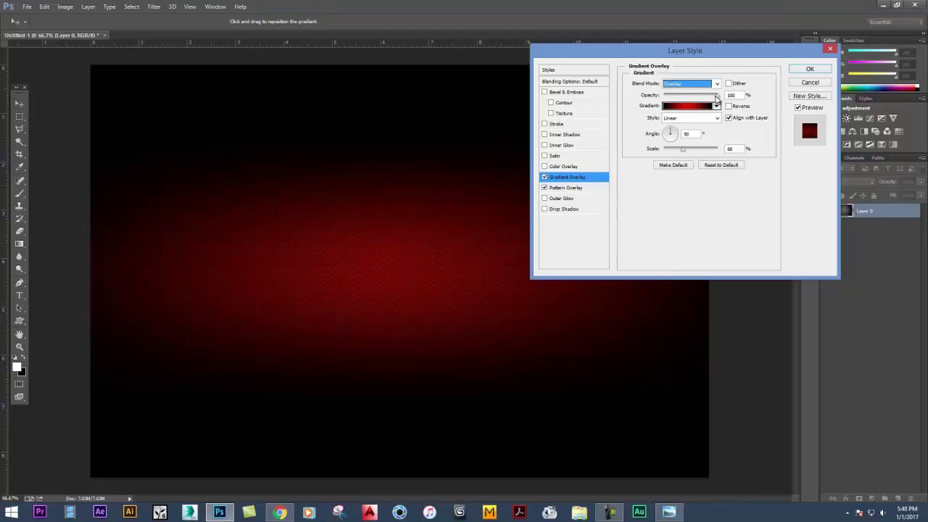
left_click_drag(717, 97, 714, 100)
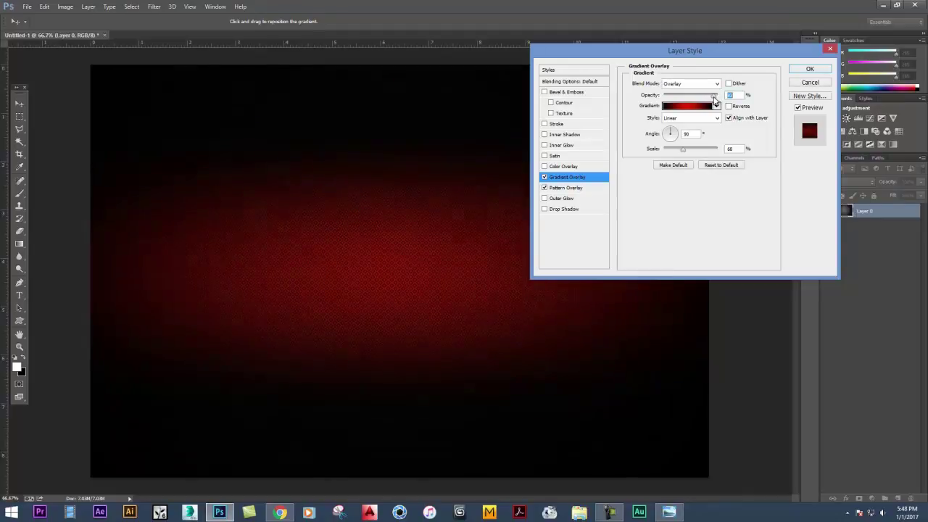
left_click(822, 69)
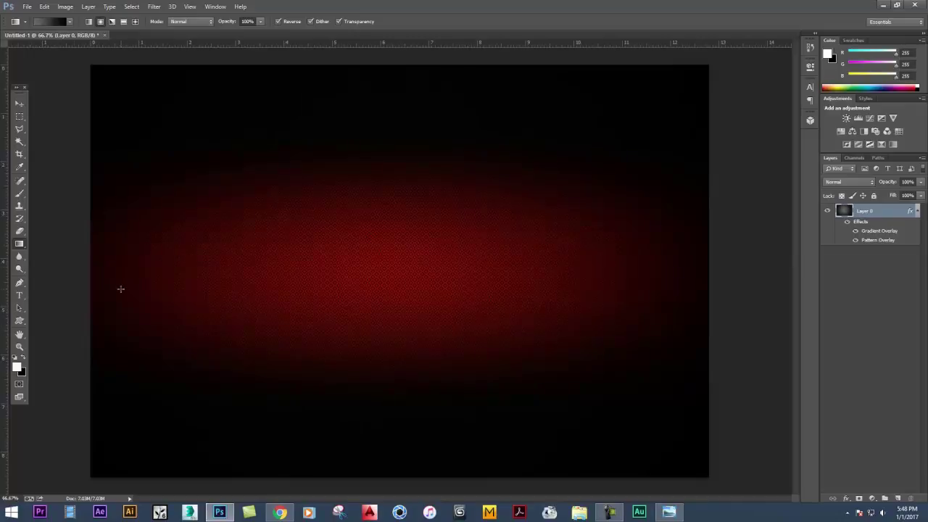
Create a wide text box across the red glow in the middle of the canvas and enter "2017" in white.
left_click(20, 297)
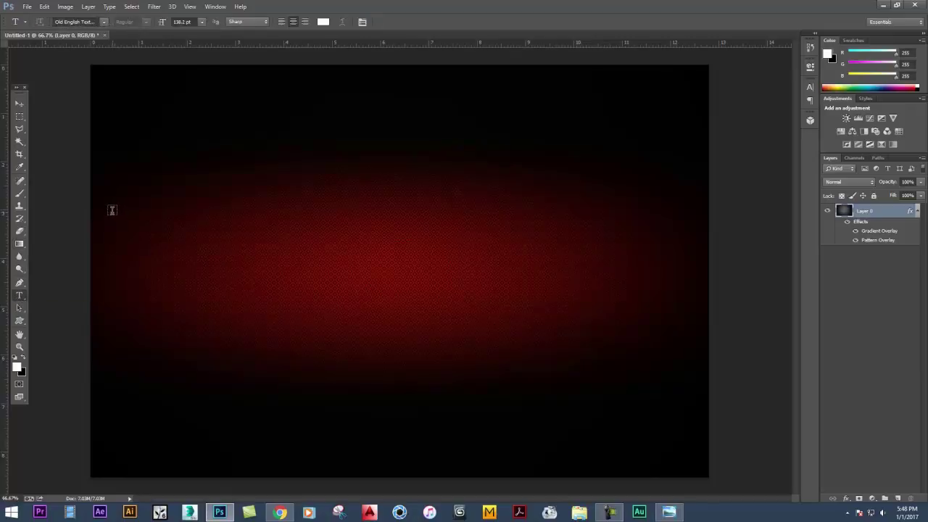
left_click_drag(112, 211, 686, 358)
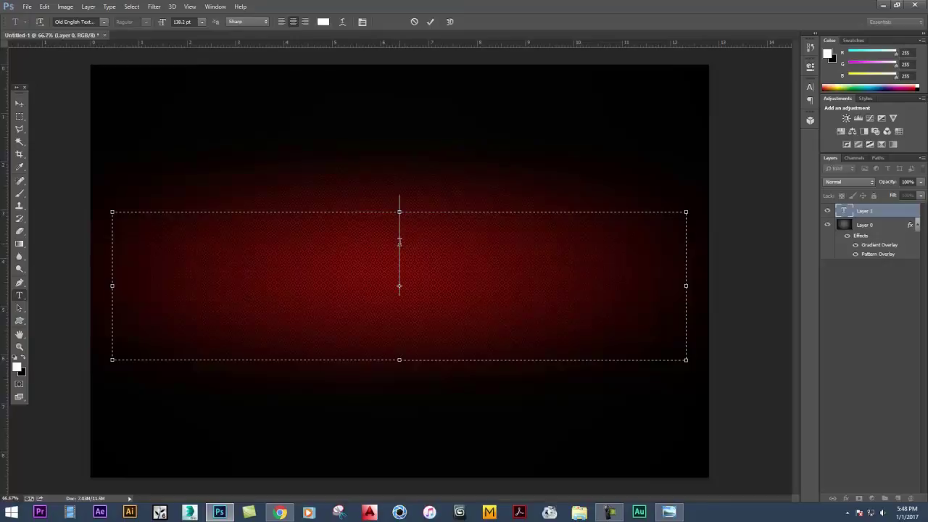
type("2017")
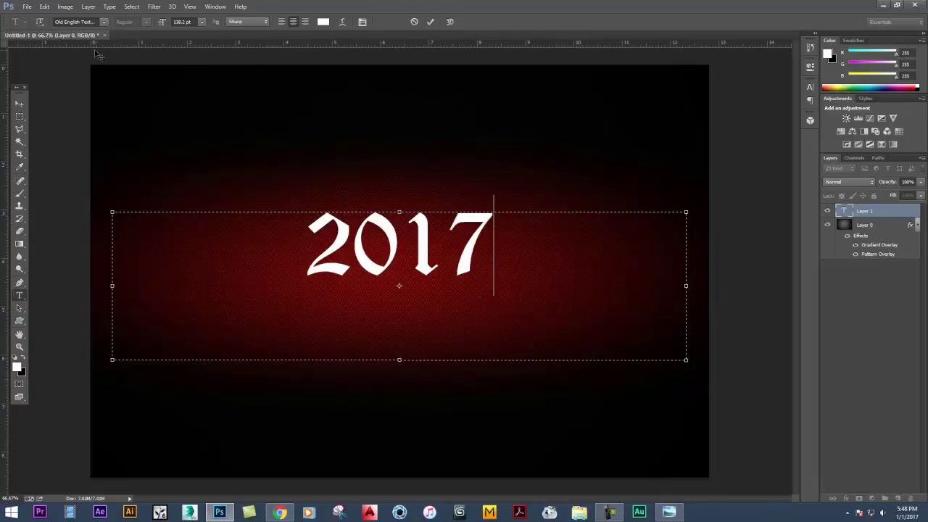
Enlarge the 2017 text to about 237 pt and move it slightly lower on the canvas.
left_click(62, 22)
left_click_drag(309, 231, 490, 239)
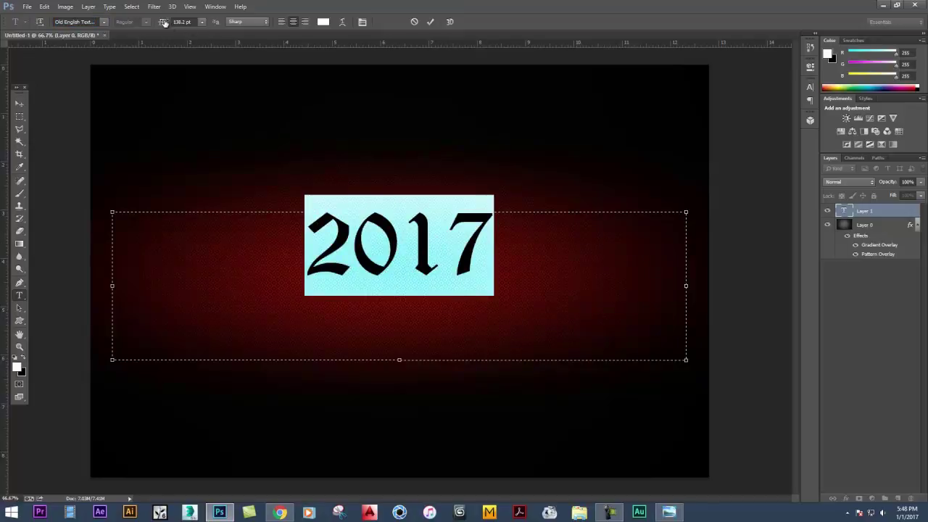
left_click_drag(165, 22, 213, 23)
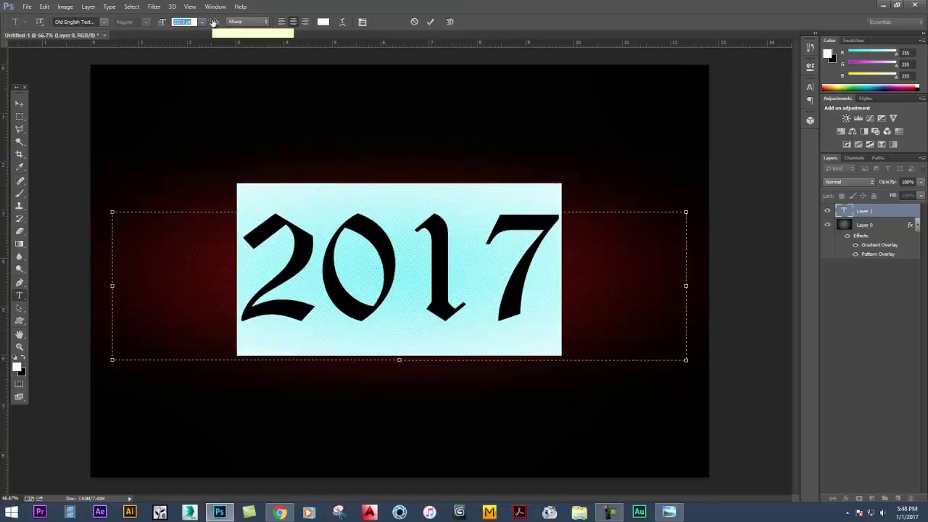
left_click(19, 103)
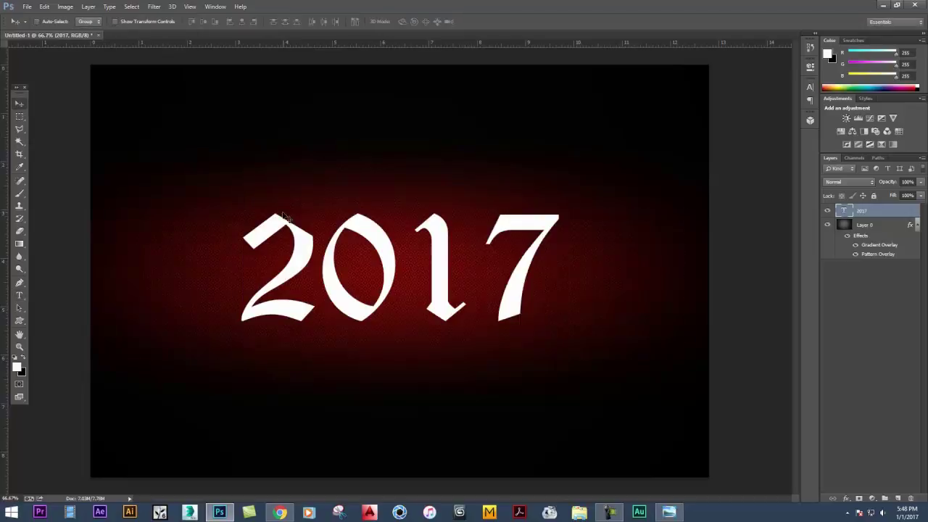
left_click_drag(443, 265, 446, 307)
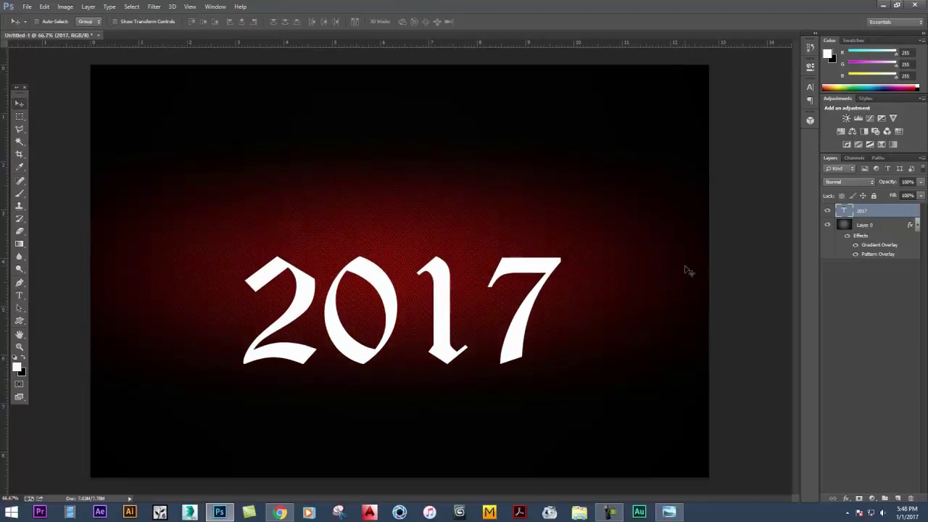
Add a Bevel & Emboss effect to the 2017 layer with the Emboss style, a strongly increased depth and a 16 px size.
right_click(867, 214)
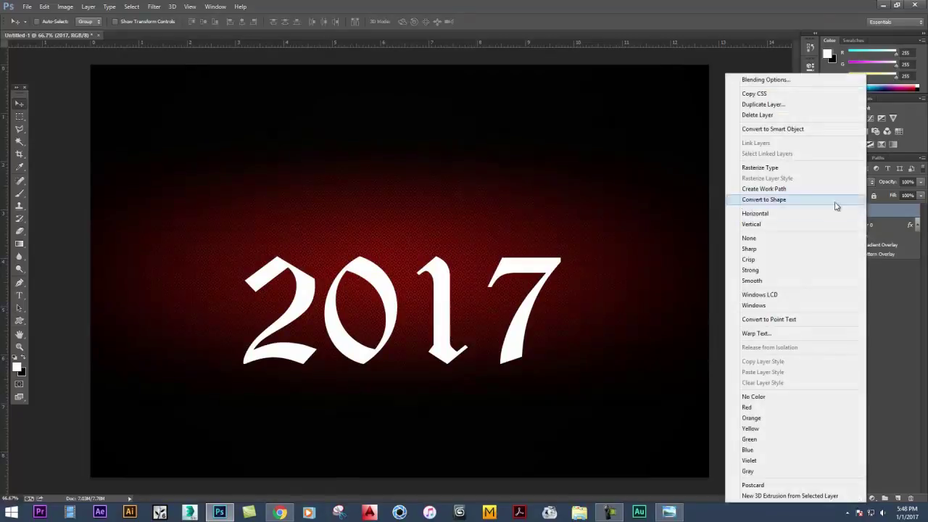
left_click(778, 84)
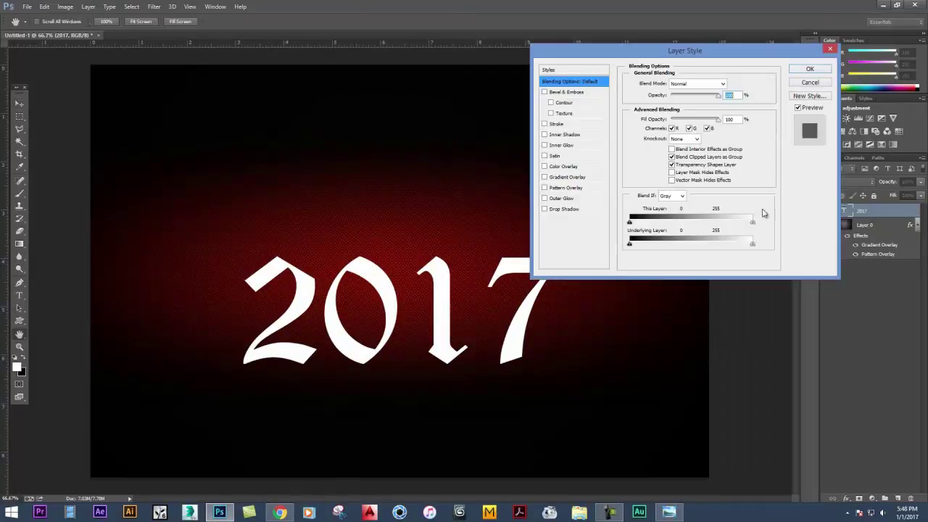
left_click_drag(577, 53, 564, 55)
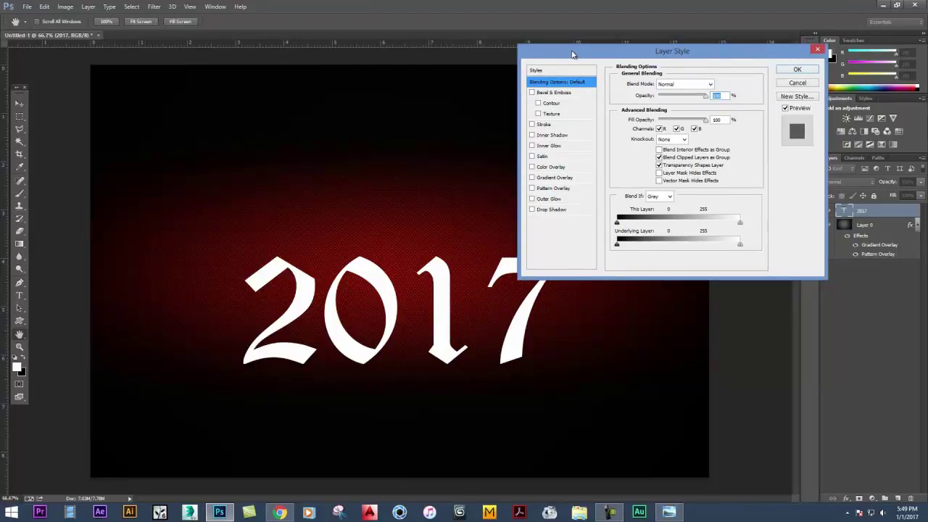
left_click_drag(572, 54, 563, 46)
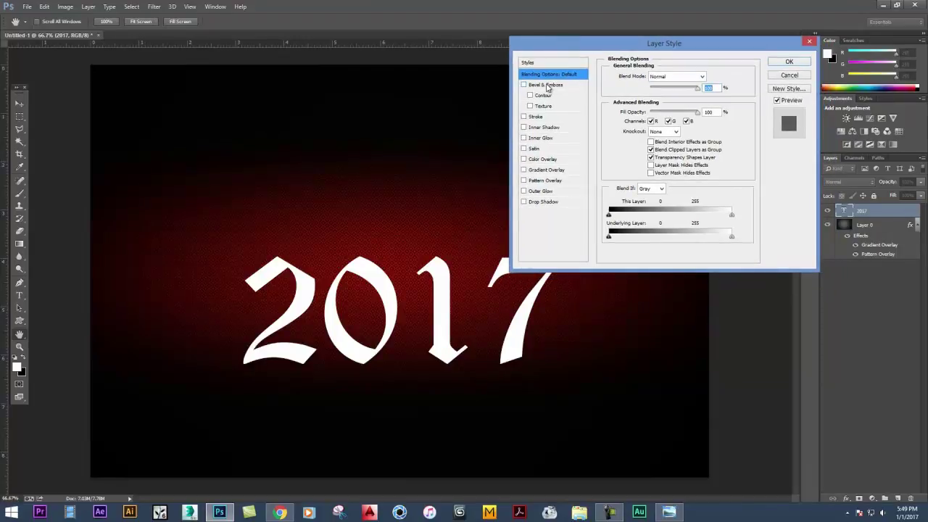
left_click(548, 86)
left_click(658, 78)
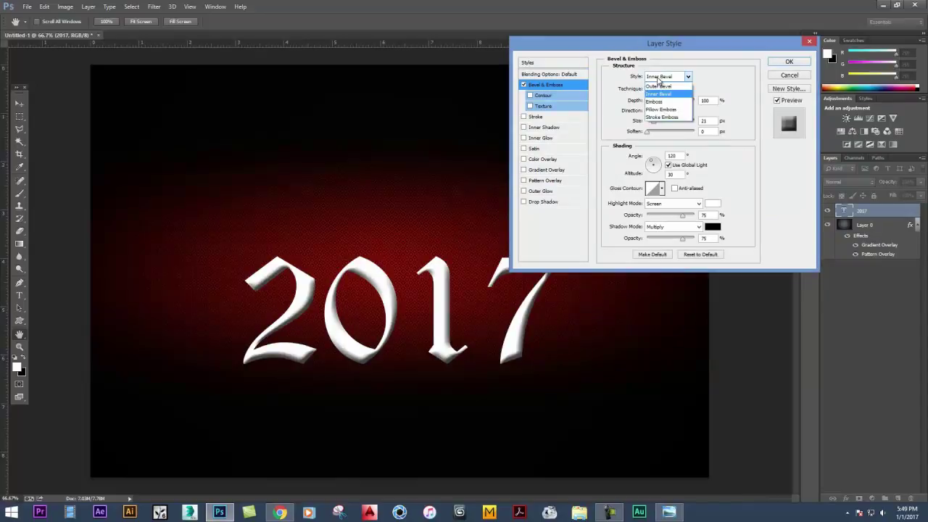
left_click(659, 103)
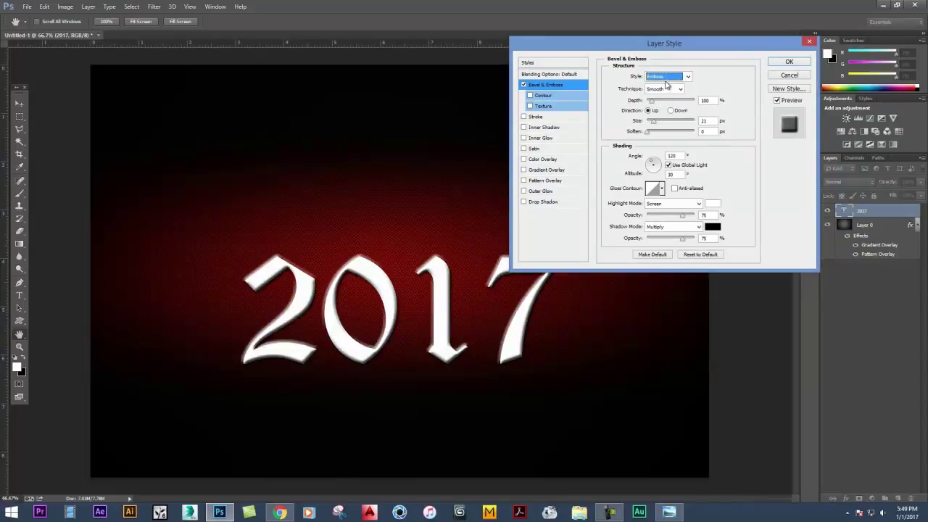
left_click(665, 77)
left_click(661, 103)
left_click_drag(651, 101, 690, 105)
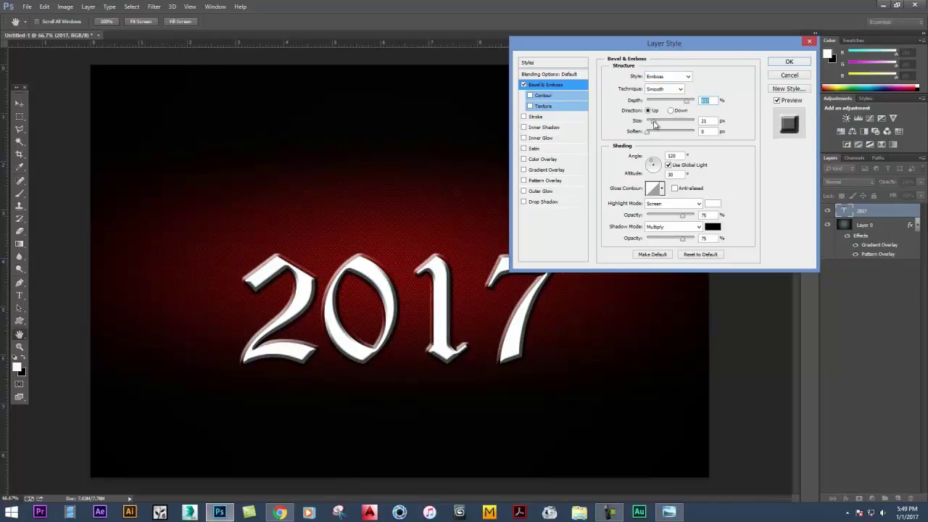
left_click_drag(655, 123, 652, 124)
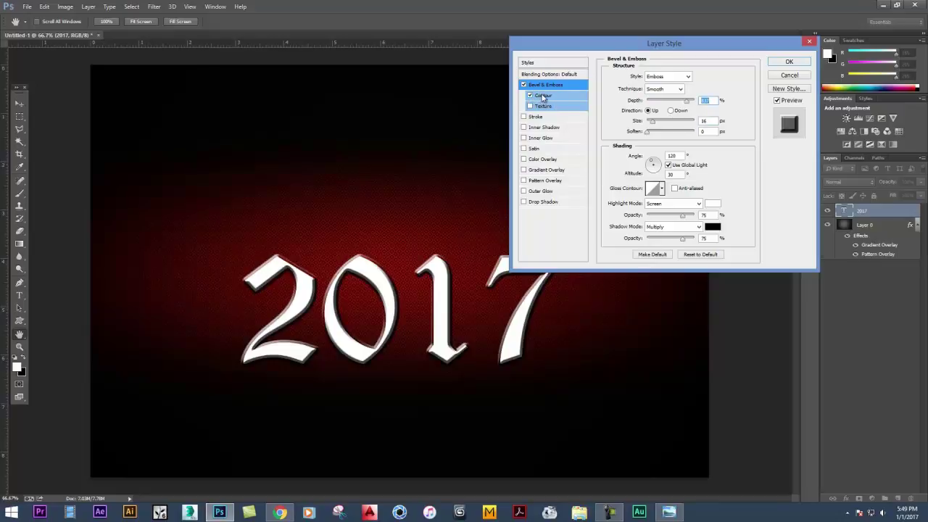
Enable the bevel's Contour, try several contour presets and settle on the rounded, stepped one.
left_click(543, 97)
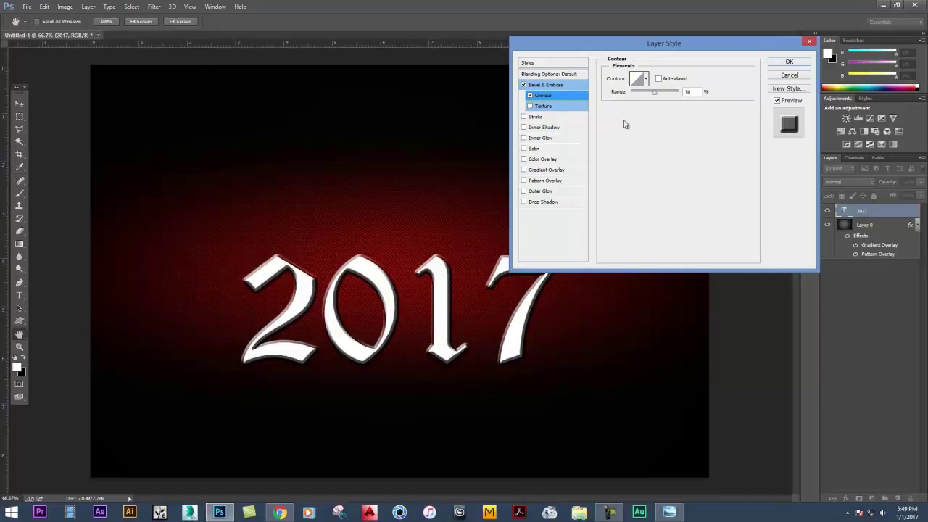
left_click(647, 78)
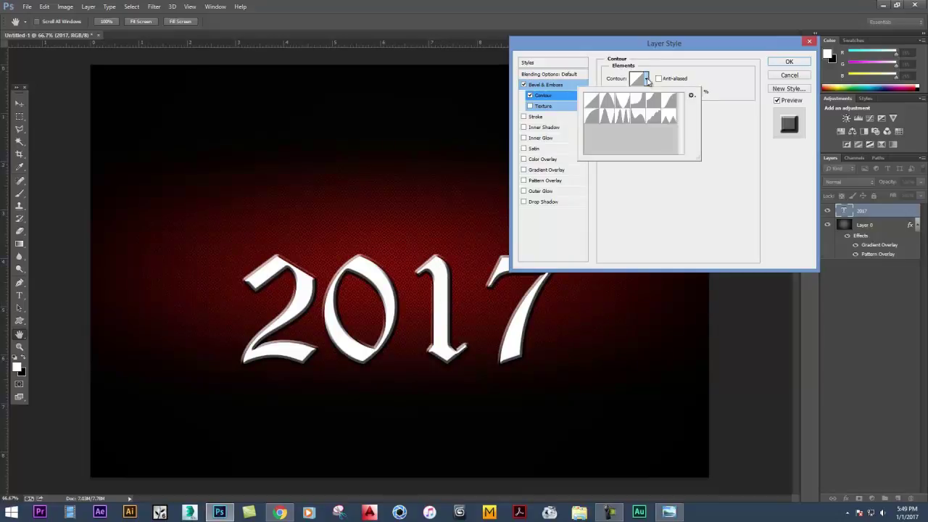
left_click(655, 120)
left_click(638, 120)
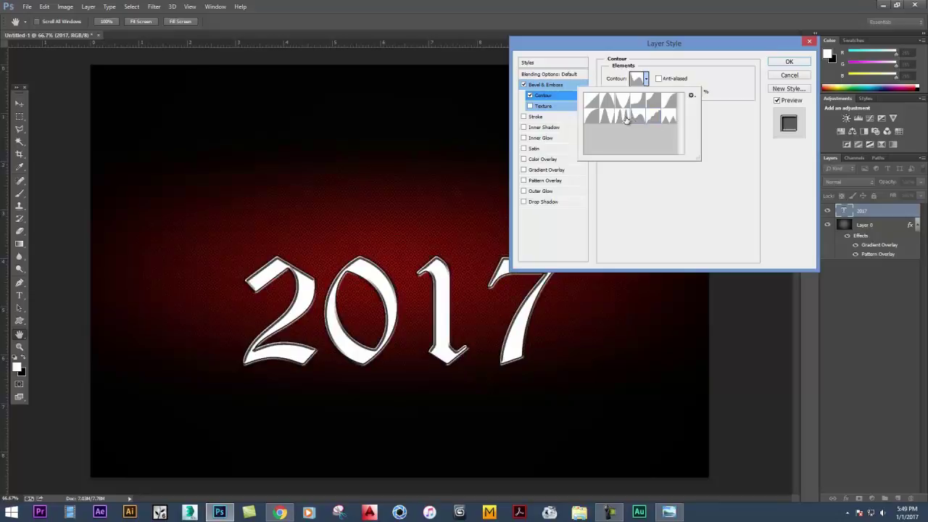
left_click(623, 120)
left_click(613, 107)
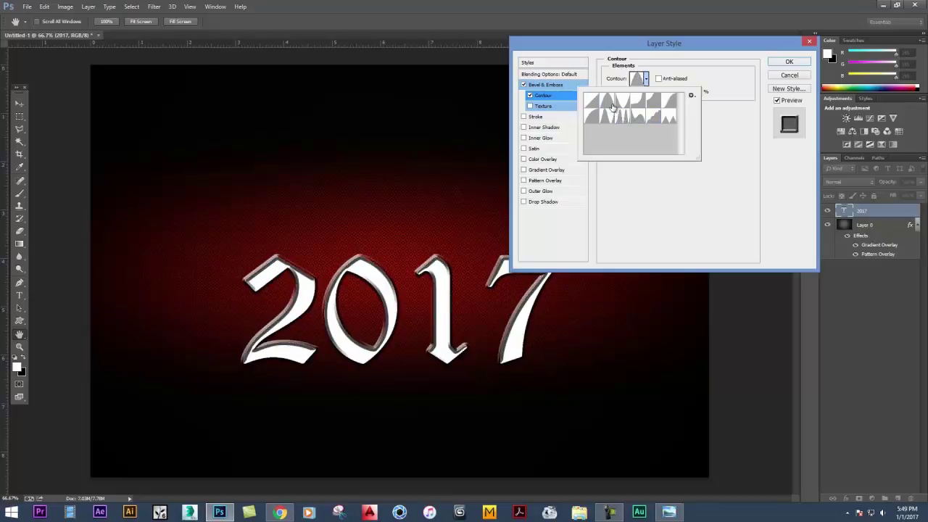
left_click(593, 118)
left_click(651, 101)
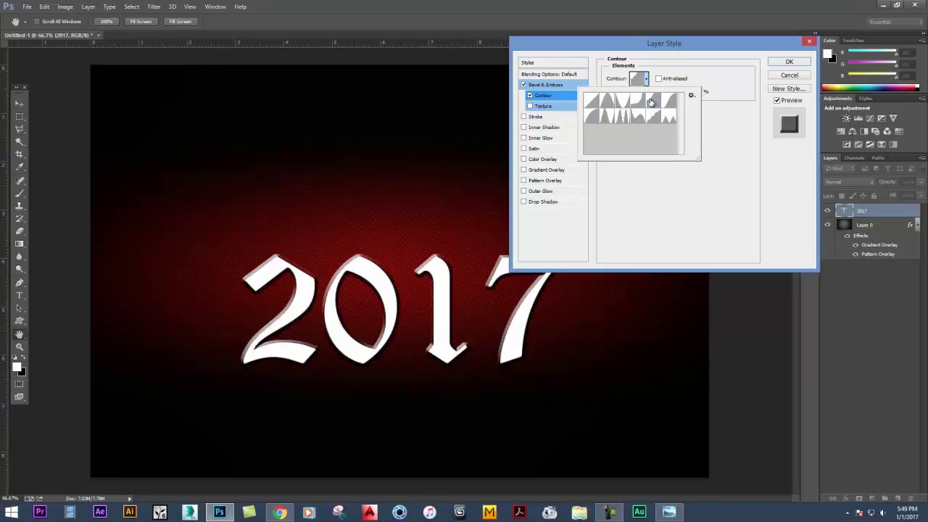
left_click(658, 120)
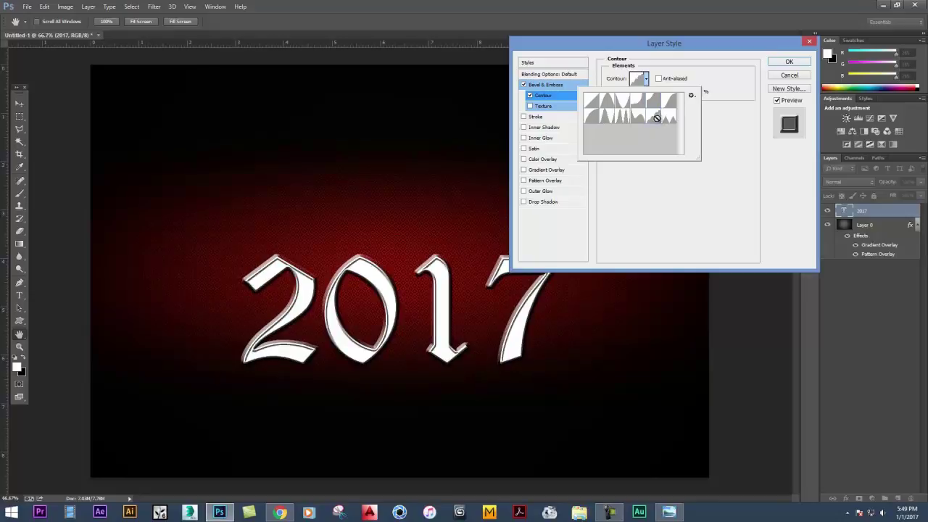
left_click(725, 149)
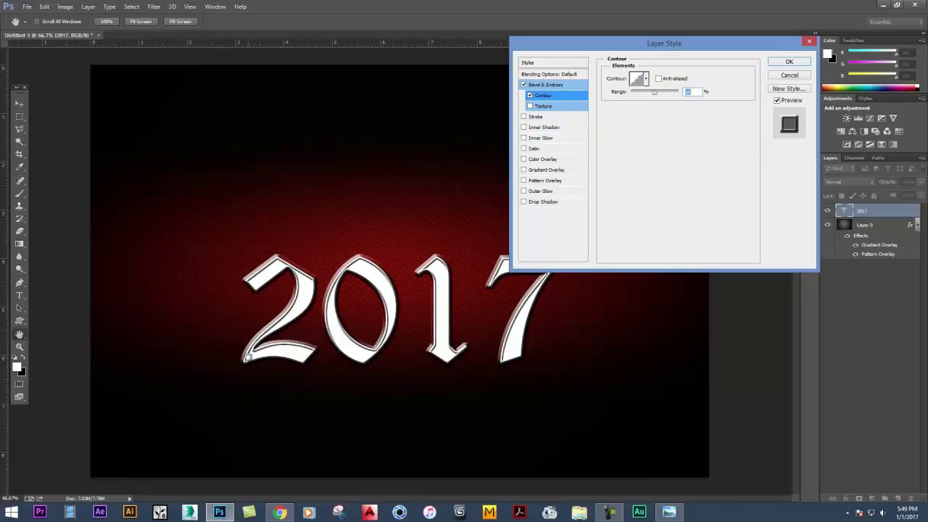
Add an outside Stroke effect to the 2017 text, toggling it off and on to compare.
left_click(523, 119)
left_click(536, 119)
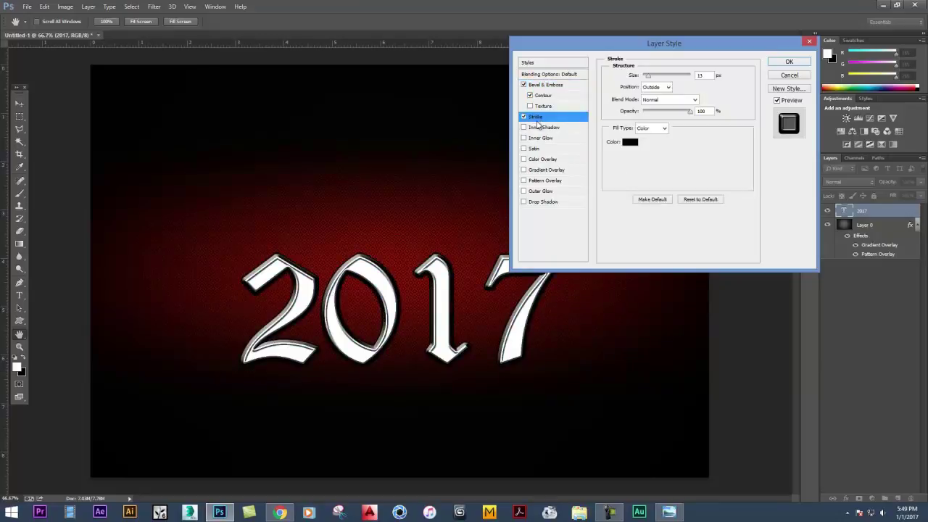
left_click(524, 118)
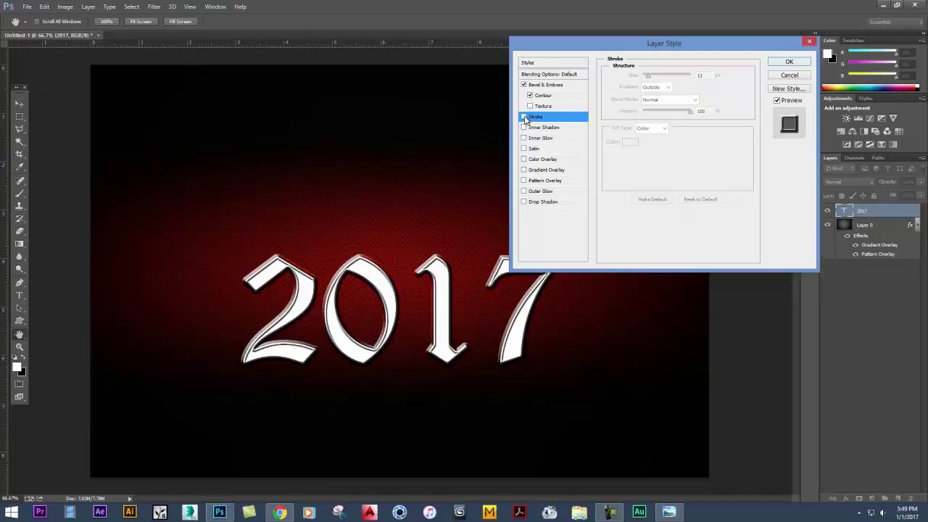
left_click(524, 117)
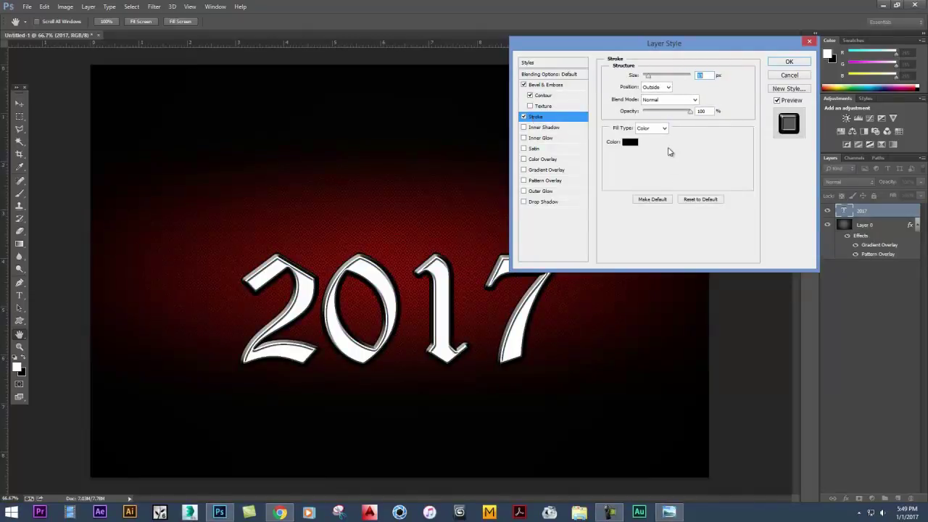
Set the stroke's solid fill color to white.
left_click(629, 145)
left_click(793, 143)
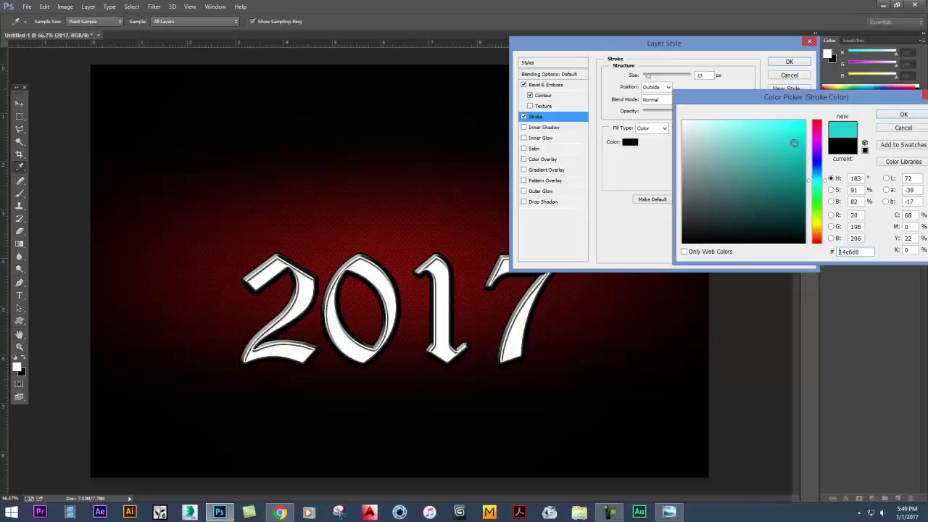
mouse_move(792, 151)
left_mouse_down()
mouse_move(705, 133)
mouse_move(762, 163)
mouse_move(684, 120)
left_mouse_up()
left_click(903, 115)
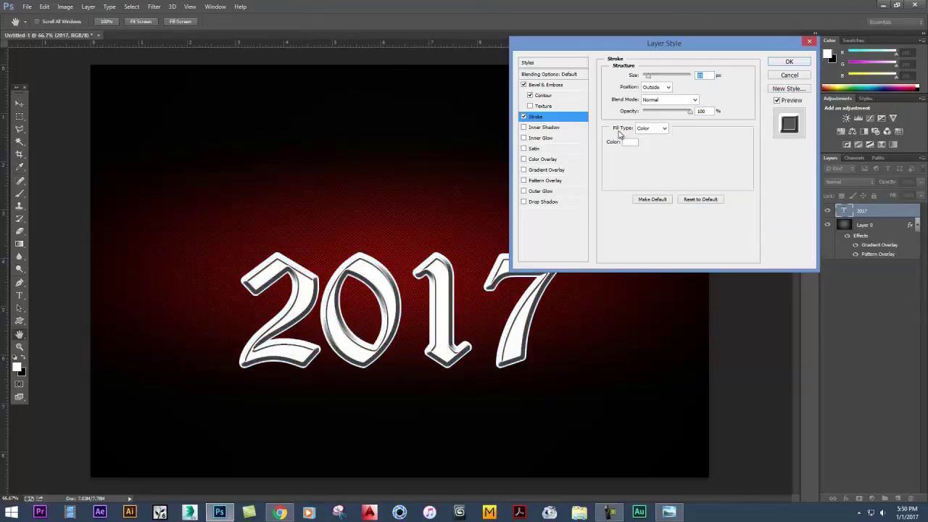
Switch the stroke's fill type to Gradient and change the gradient's end stop at 100% to black.
left_click(665, 129)
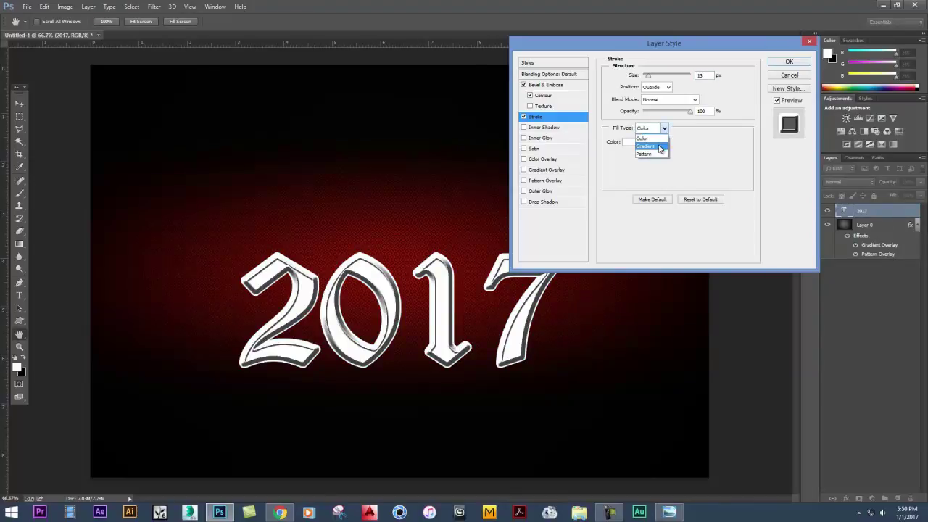
left_click(655, 147)
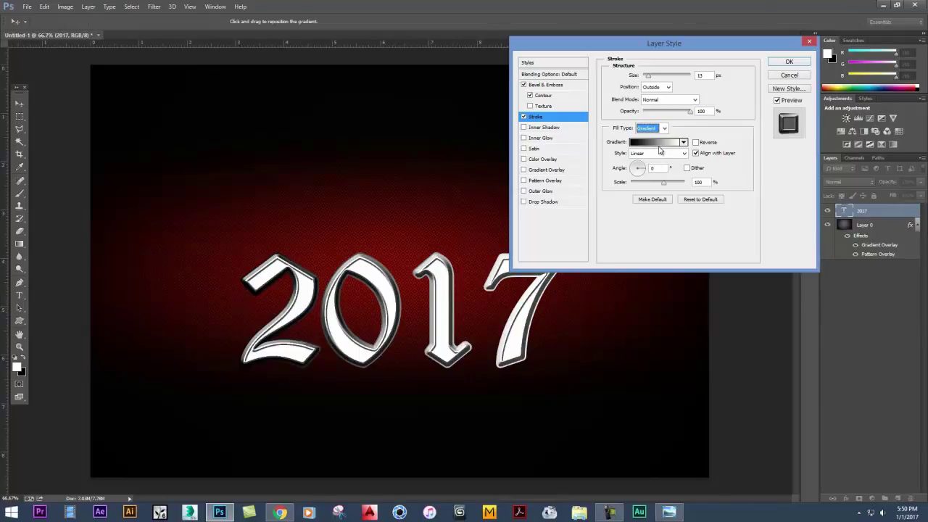
left_click(662, 145)
left_click_drag(725, 96, 773, 86)
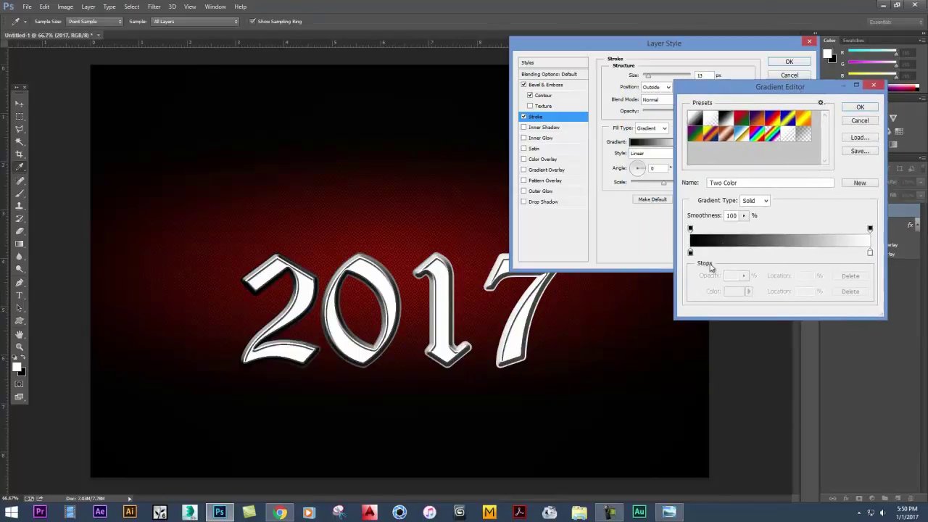
left_click(870, 253)
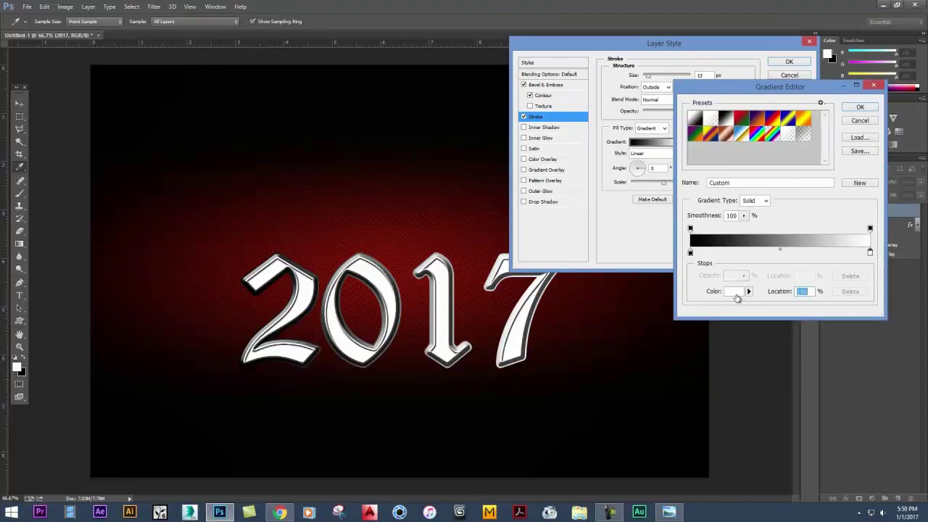
left_click(734, 291)
left_click(685, 244)
left_click(904, 115)
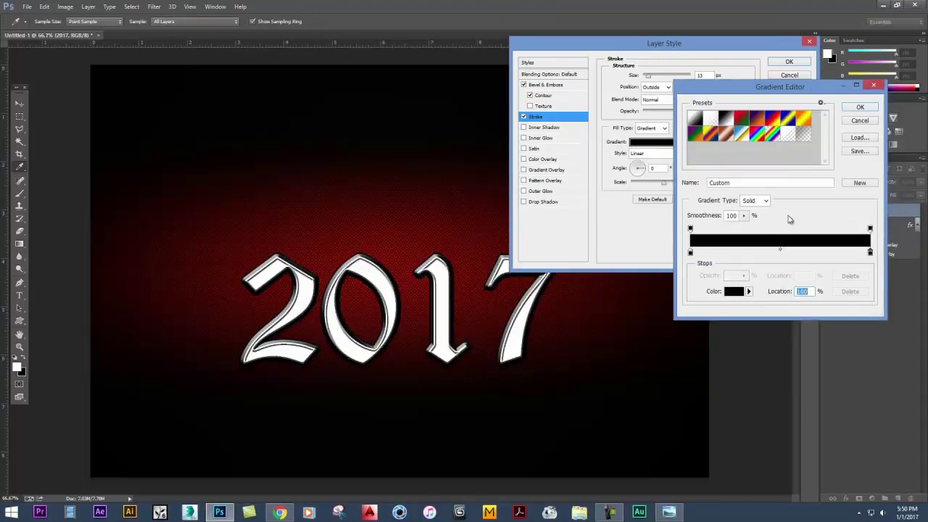
Add six black color stops spread along the stroke gradient between its two end stops.
left_click(724, 253)
left_click(750, 252)
left_click(770, 253)
left_click(798, 253)
left_click(818, 253)
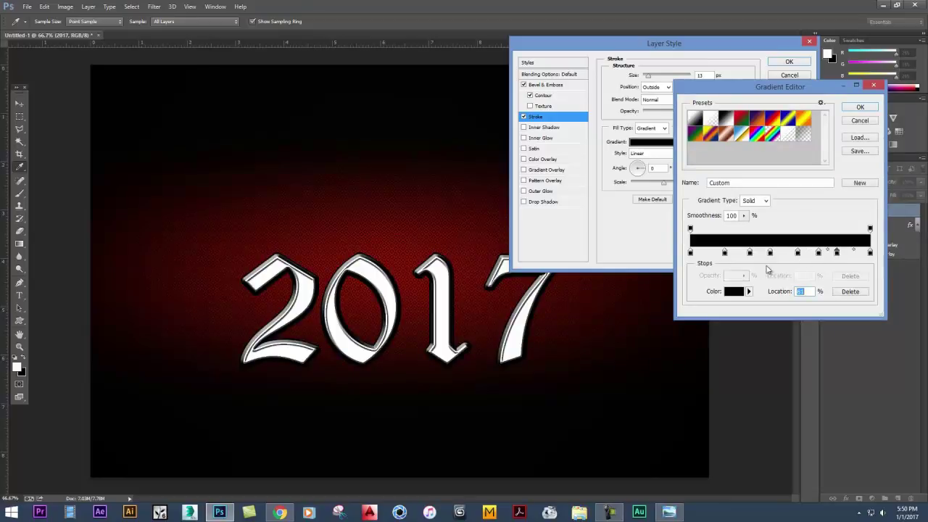
Change the stroke gradient's color stop at 19% to white (ffffff).
left_click(724, 252)
left_click(733, 290)
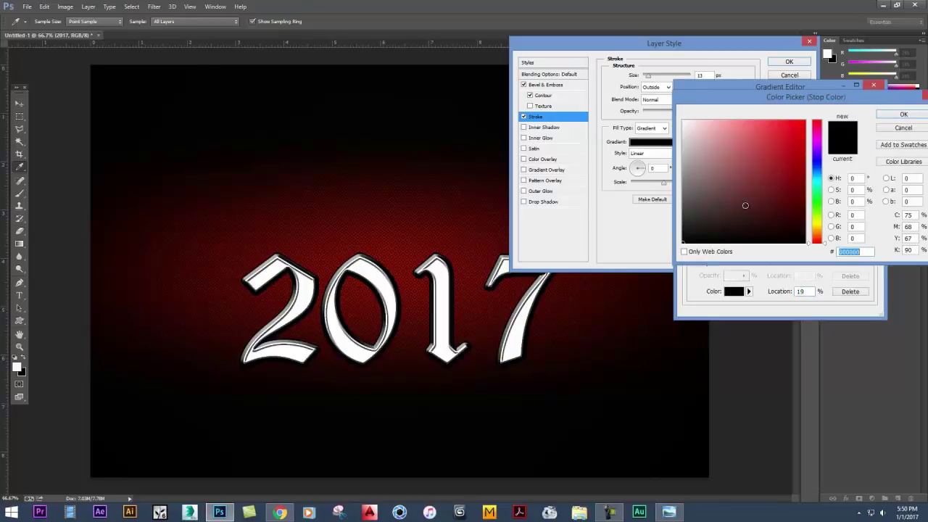
type("ffffff")
key("Return")
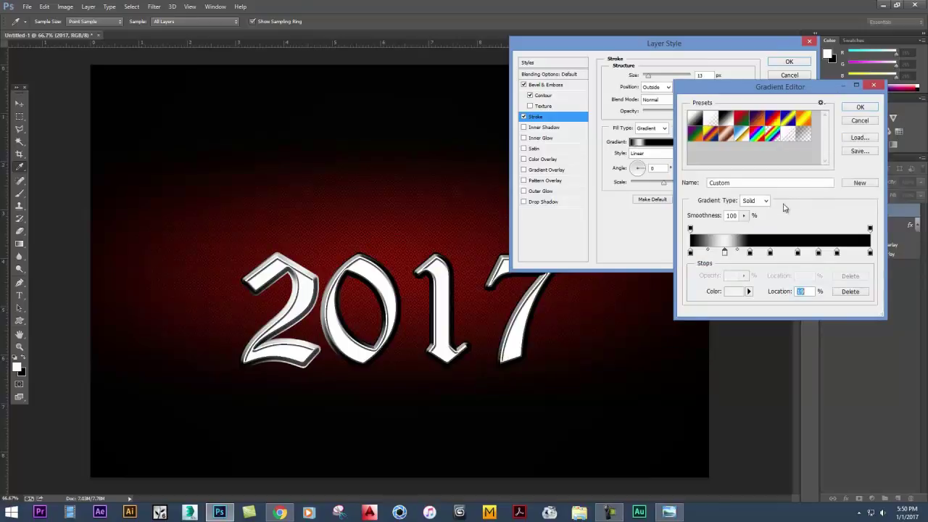
Change the stroke gradient's color stop at 44% to light gray dedede and the stop at 71% to a slightly darker light gray.
left_click(770, 252)
left_click(733, 290)
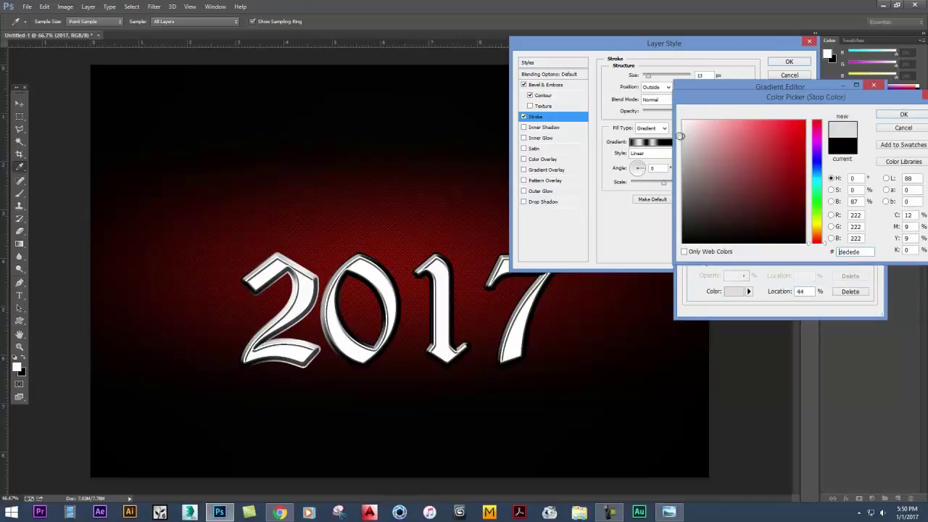
left_click(903, 114)
left_click(818, 252)
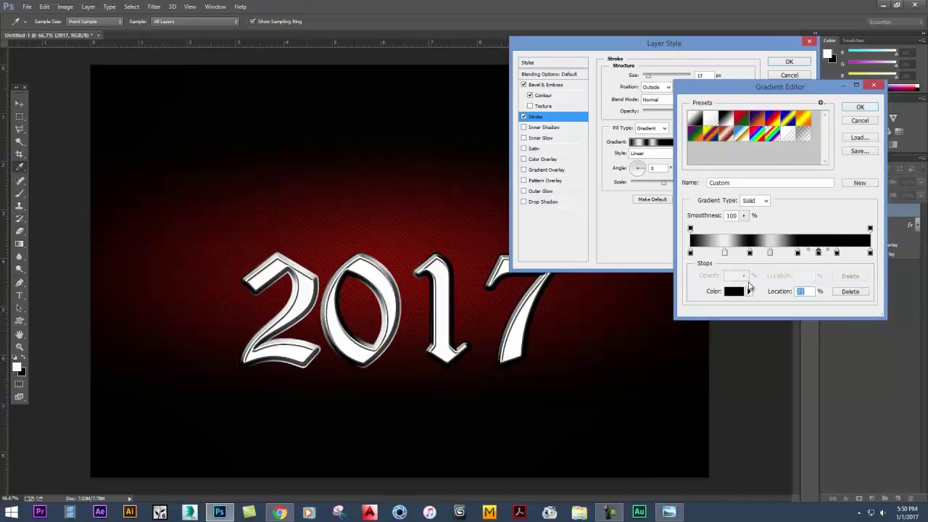
left_click(734, 291)
left_click(685, 137)
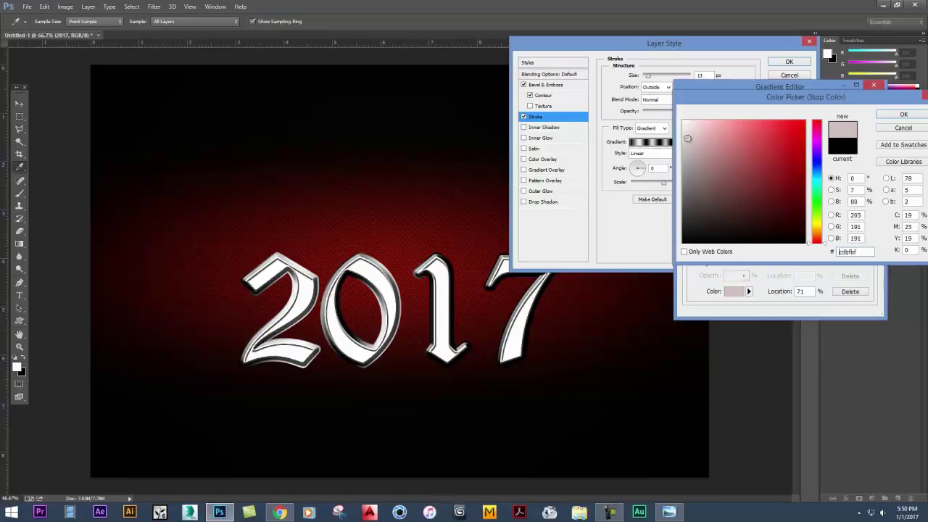
left_click(904, 115)
Move the stroke gradient's white stop to 23% and the black stop between the two light gray stops to 57%.
left_click(732, 253)
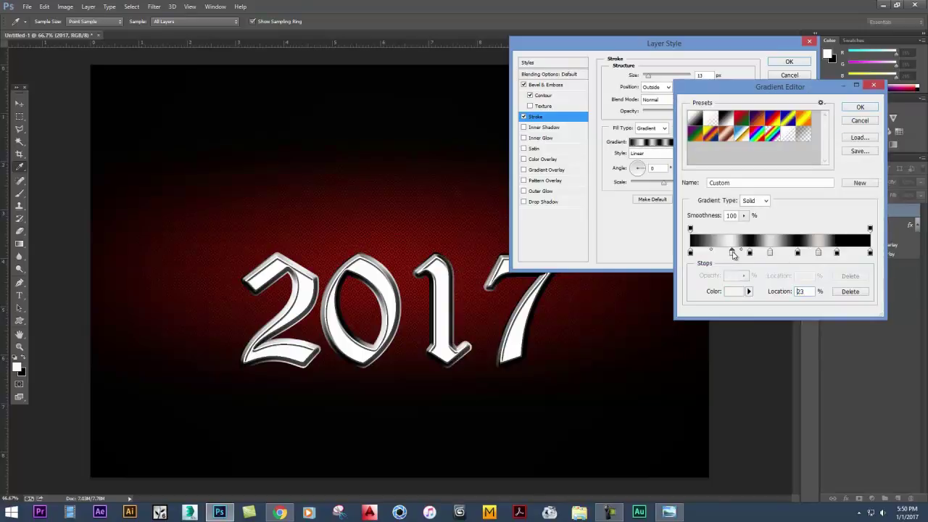
left_click_drag(797, 253, 792, 254)
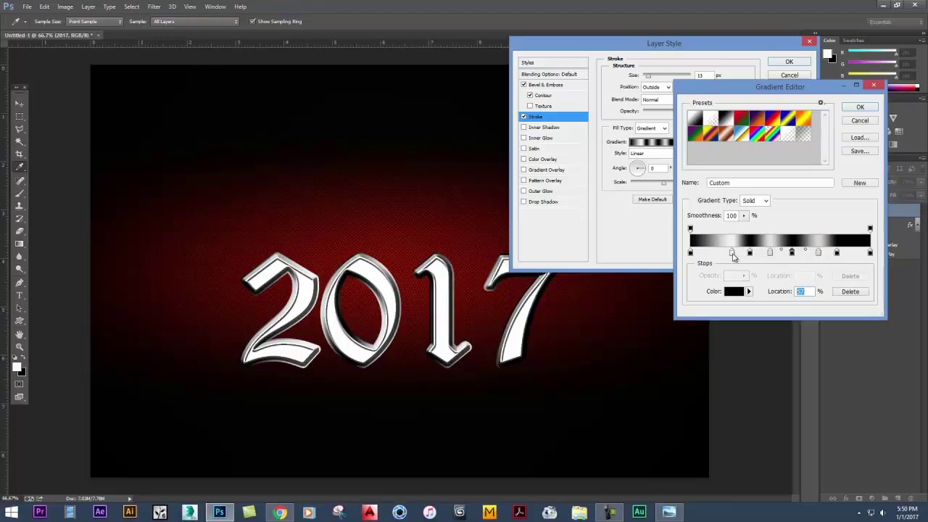
Change the stroke gradient's color stop at 23% to light blue (75bff3) and apply the edited gradient.
double_click(732, 253)
left_click_drag(819, 189, 821, 176)
left_click(781, 128)
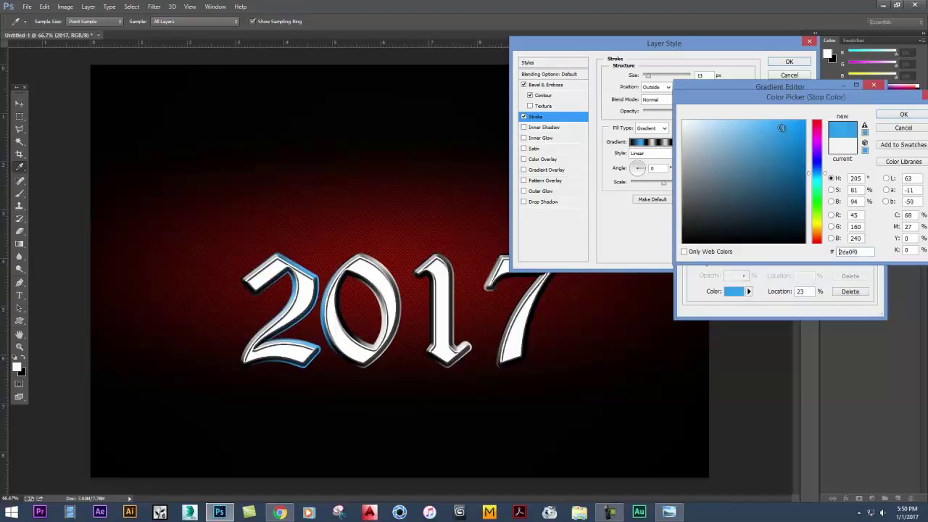
left_click(752, 124)
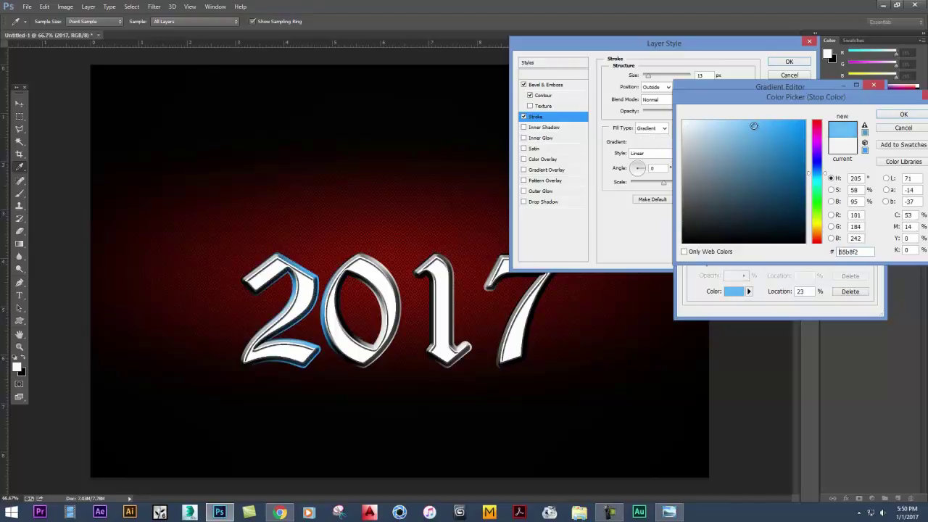
left_click(746, 127)
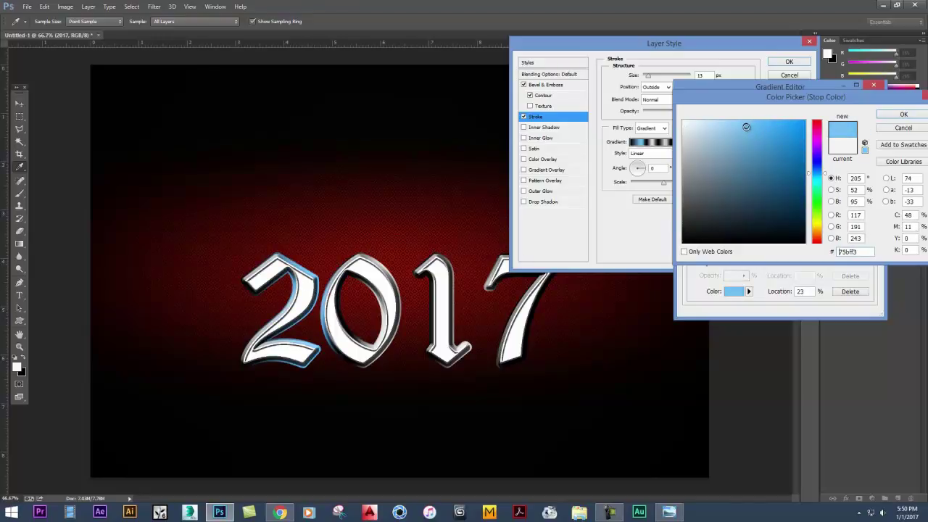
left_click(909, 115)
left_click(860, 107)
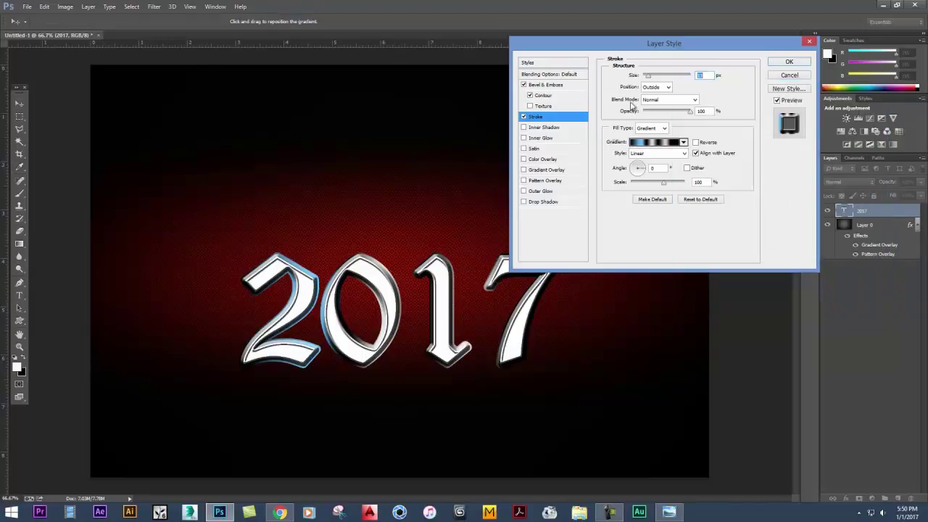
Try a stroke size of 10 px and return it to 13 px.
left_click_drag(647, 76, 649, 82)
left_click_drag(650, 82, 649, 82)
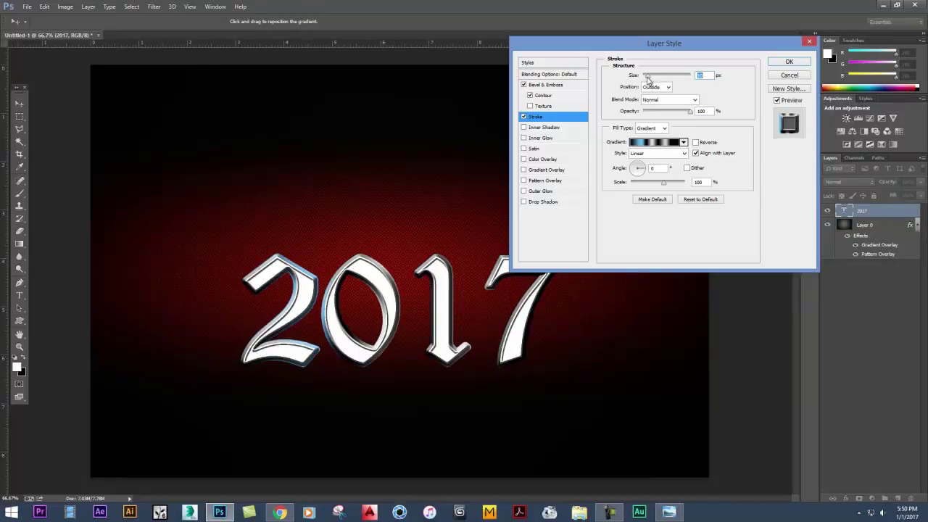
left_click_drag(646, 81, 650, 79)
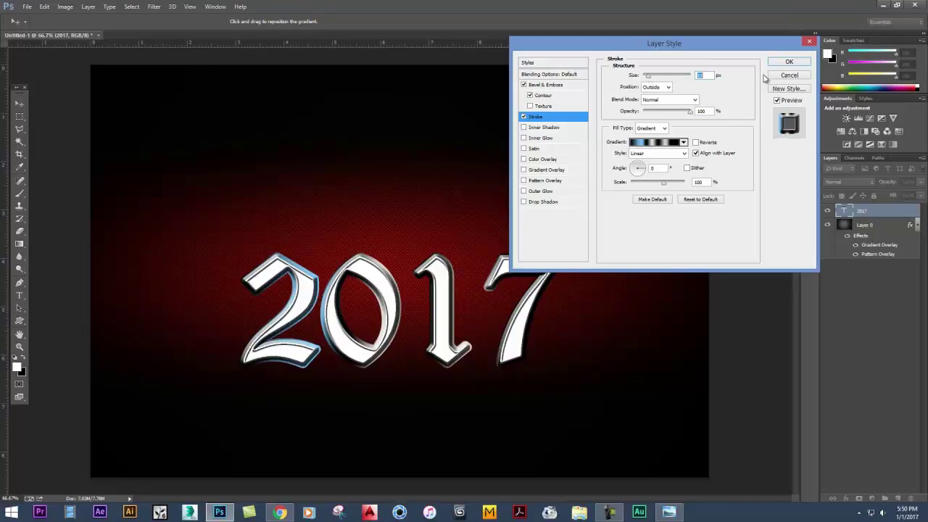
Add a Pattern Overlay to the 2017 text and try the pixel pattern of hollow black squares.
left_click(532, 181)
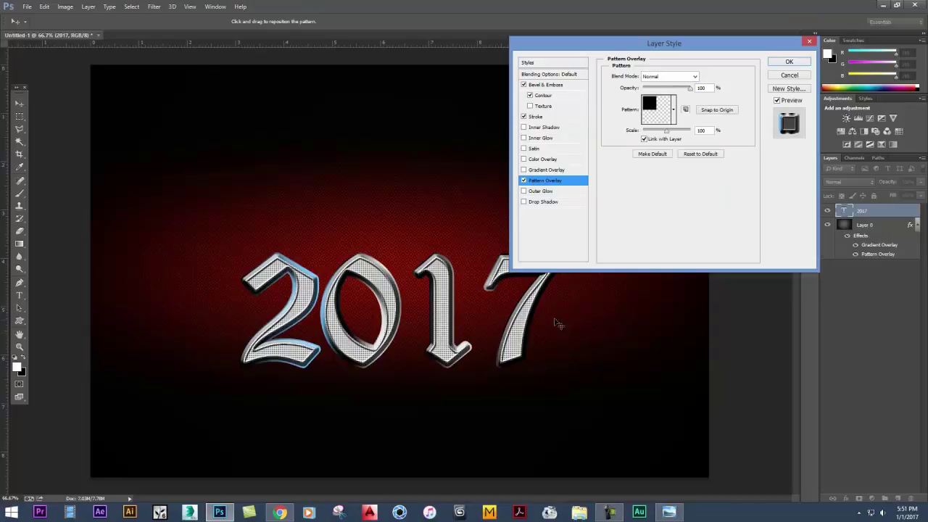
left_click(674, 109)
left_click(673, 156)
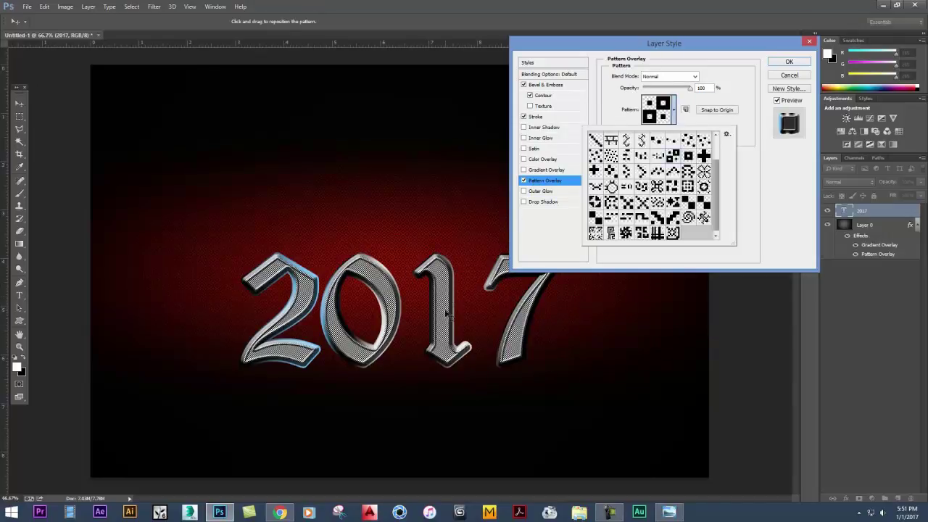
Try several other black pixel patterns for the 2017 text's pattern overlay.
left_click(640, 203)
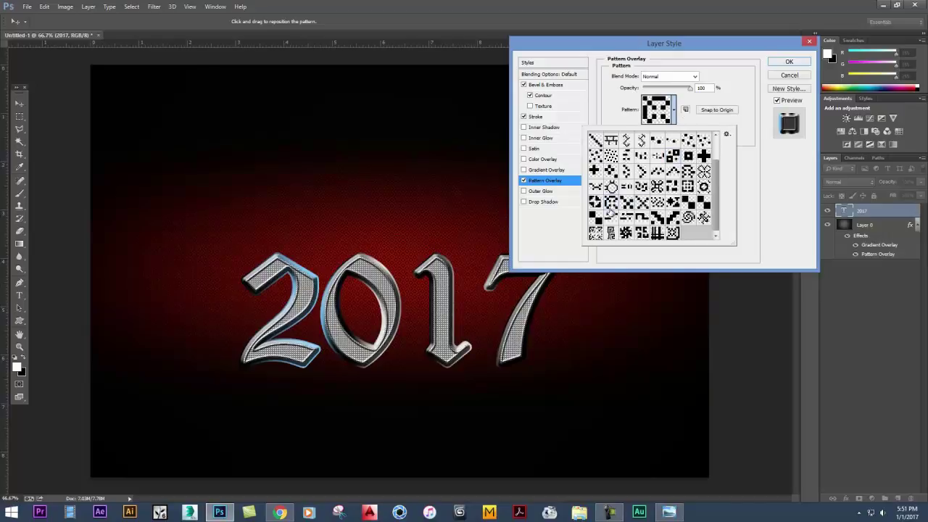
left_click(611, 155)
left_click(628, 156)
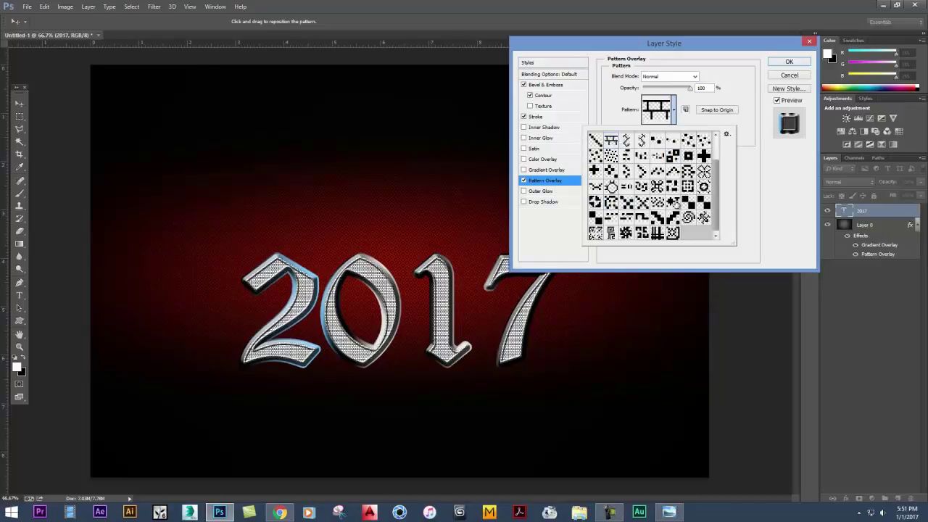
left_click(674, 205)
left_click(693, 206)
left_click(611, 206)
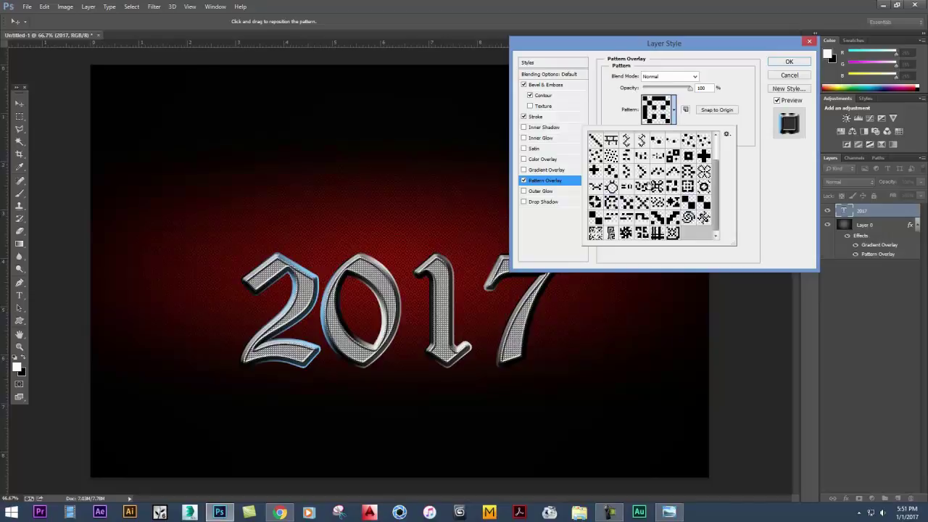
scroll(645, 187, "up", 2)
scroll(646, 181, "up", 1)
left_click(643, 170)
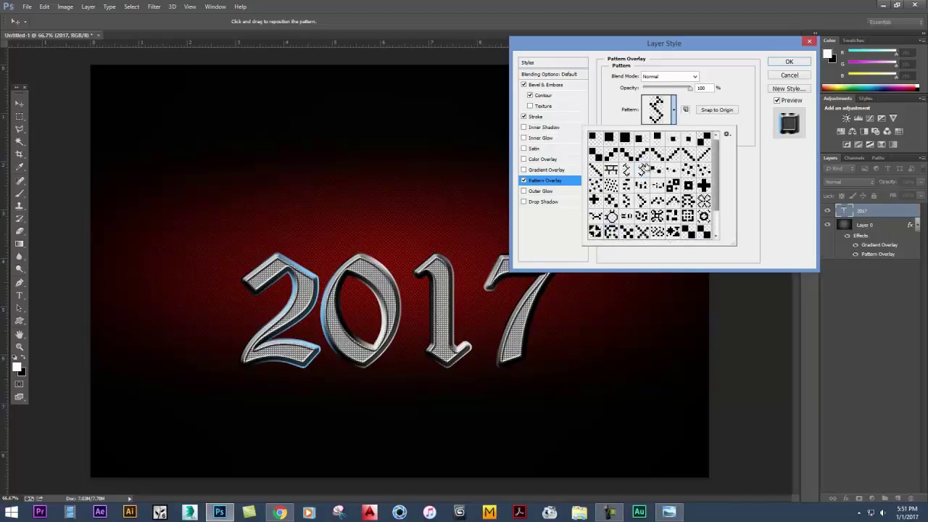
left_click(645, 154)
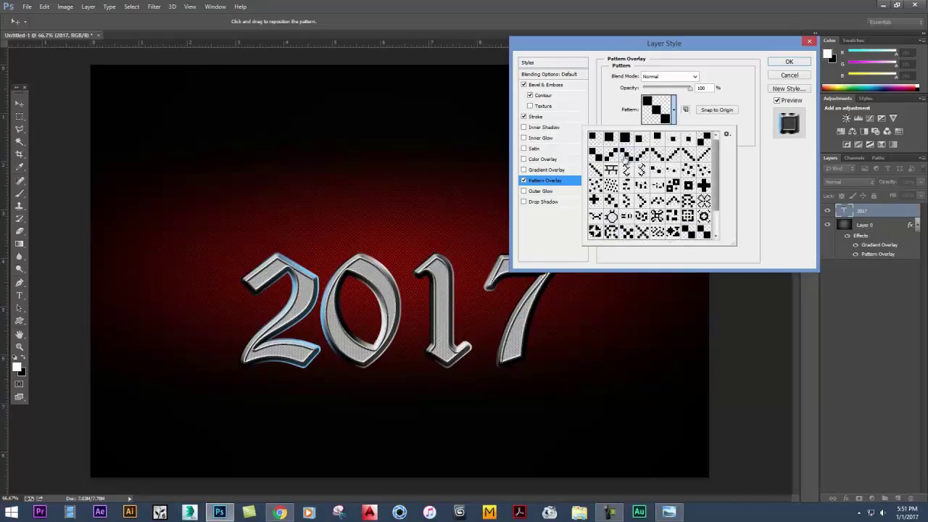
left_click(625, 171)
Apply the checkerboard pattern of two diagonal black squares to the pattern overlay and increase its scale above 100%.
left_click(594, 154)
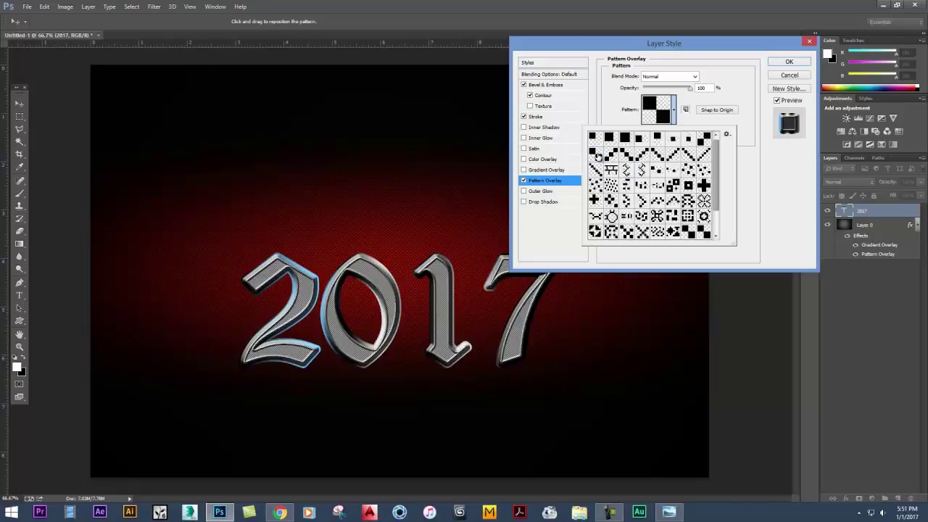
left_click(745, 153)
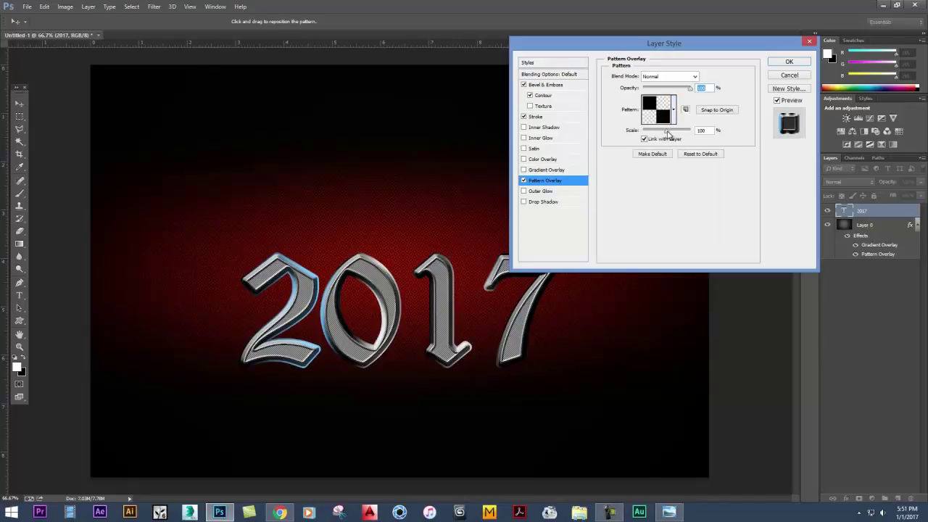
mouse_move(667, 134)
left_mouse_down()
mouse_move(686, 135)
mouse_move(675, 135)
left_mouse_up()
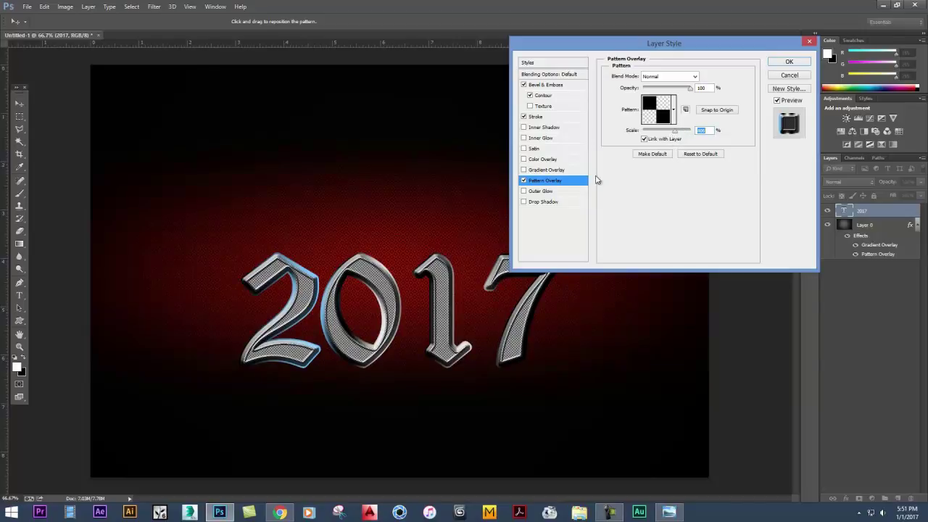
Add a Gradient Overlay to the 2017 text and change its gradient's end stop at 100% to black (000000).
left_click(546, 170)
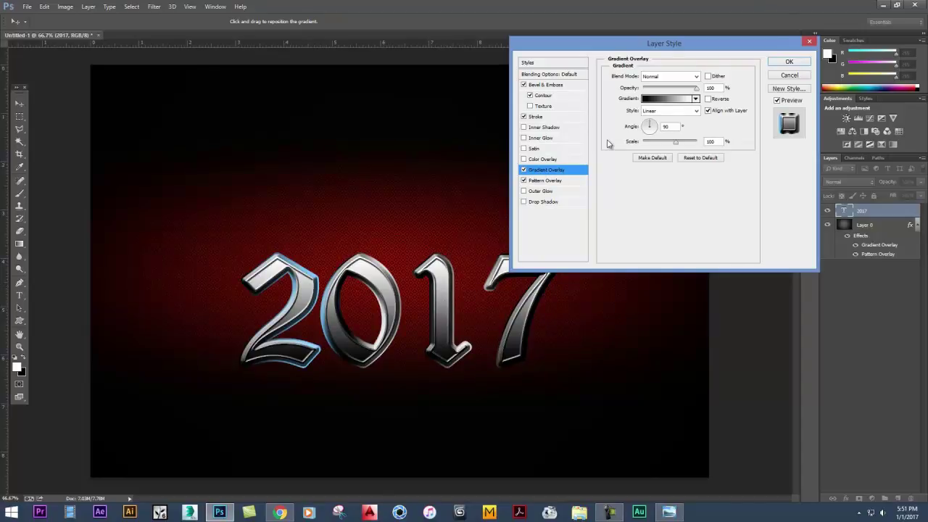
left_click(669, 99)
left_click_drag(696, 85, 634, 140)
left_click(808, 307)
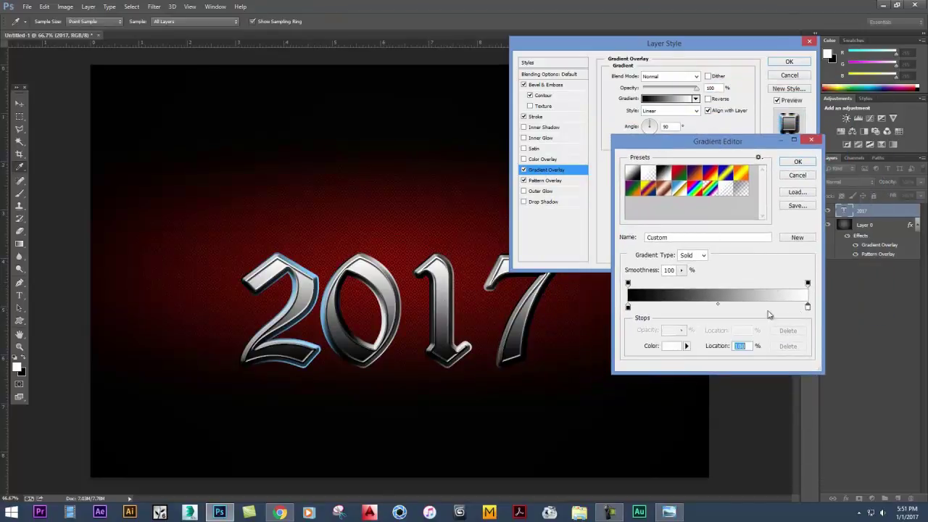
left_click(669, 348)
left_click_drag(711, 222, 700, 251)
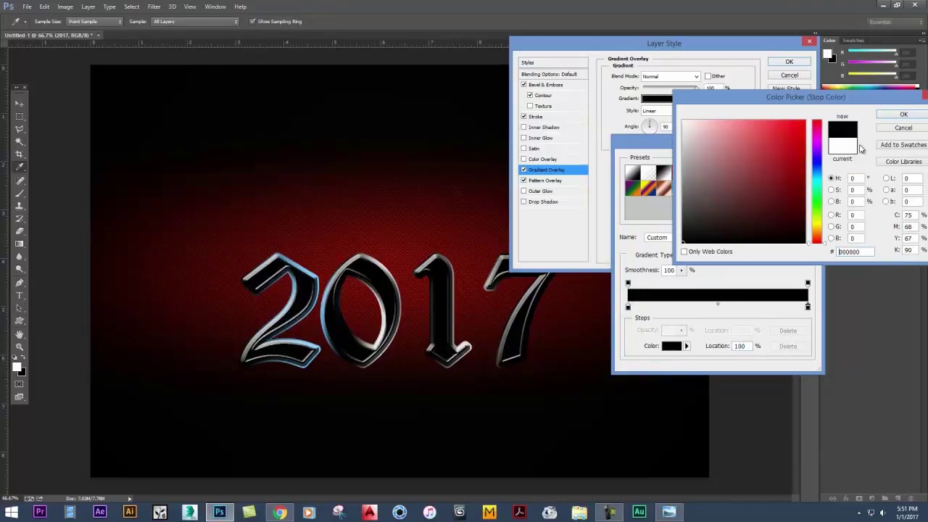
left_click(900, 117)
Add eight black color stops spread along the overlay gradient between its two end stops.
left_click(666, 307)
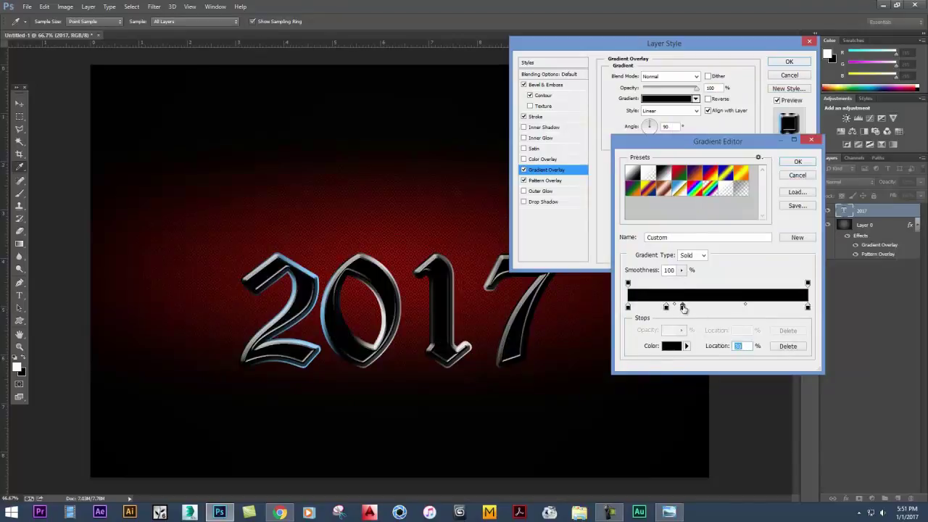
left_click(696, 307)
left_click(712, 307)
left_click(728, 307)
left_click(752, 306)
left_click(768, 307)
left_click(776, 307)
Change the overlay gradient's color stop at 30% to medium gray.
left_click(672, 346)
left_click(683, 148)
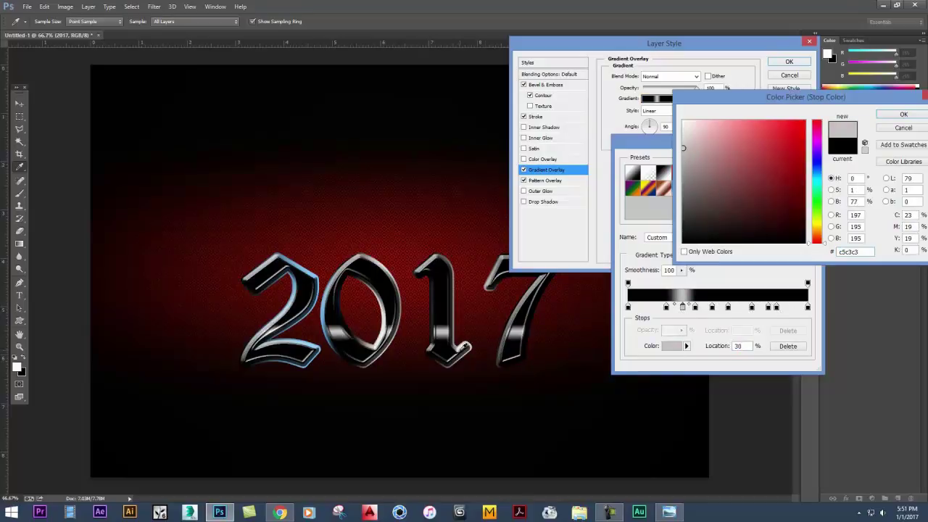
left_click(683, 165)
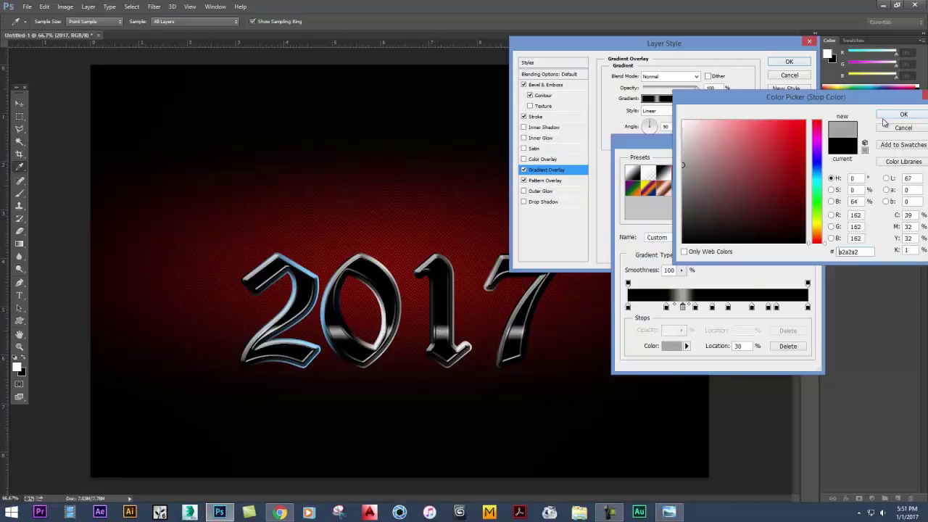
left_click_drag(690, 145, 687, 123)
left_click(681, 171)
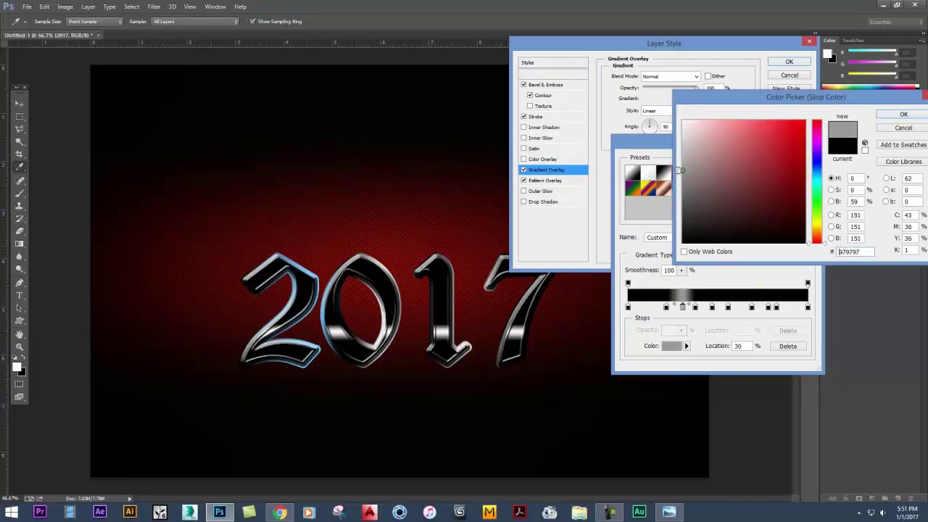
left_click_drag(680, 170, 680, 181)
left_click(903, 114)
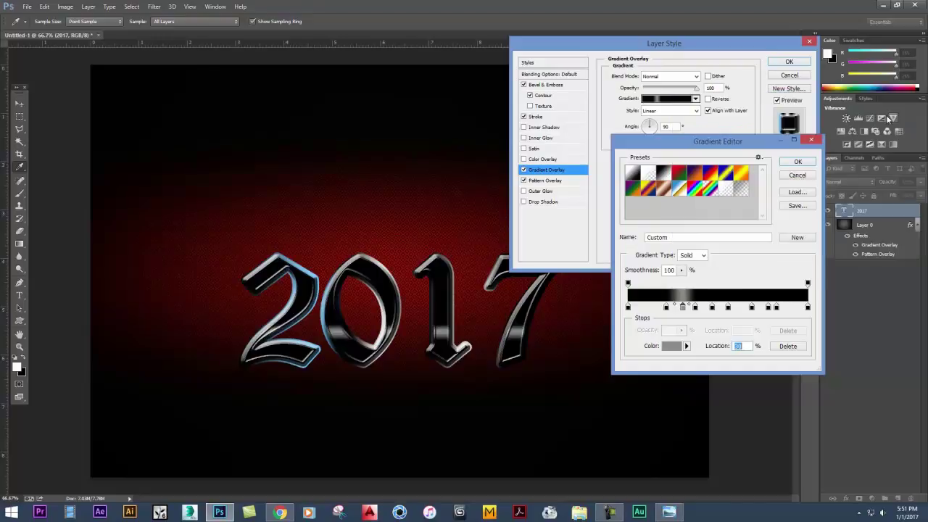
Change the overlay gradient's color stop at 47% to medium gray and the stop at 69% to gray 858484.
left_click(712, 308)
left_click(671, 346)
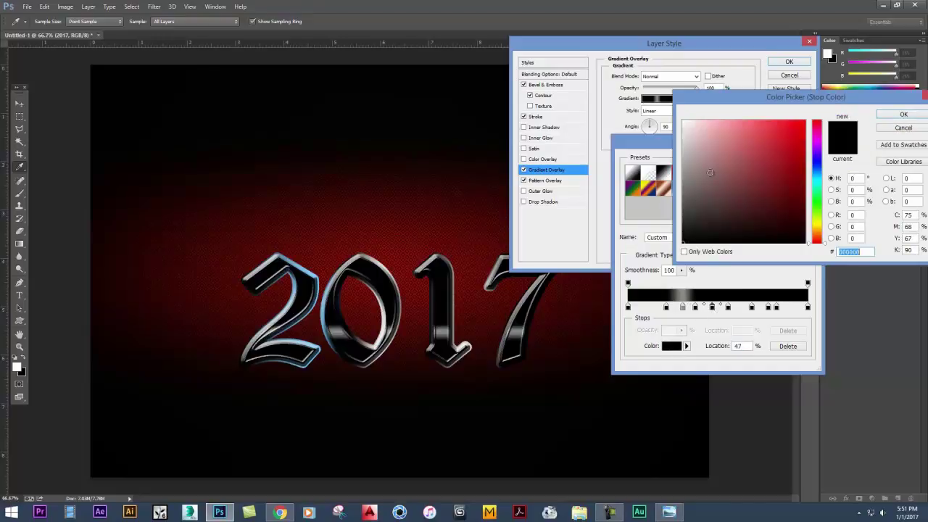
left_click(684, 183)
left_click(904, 114)
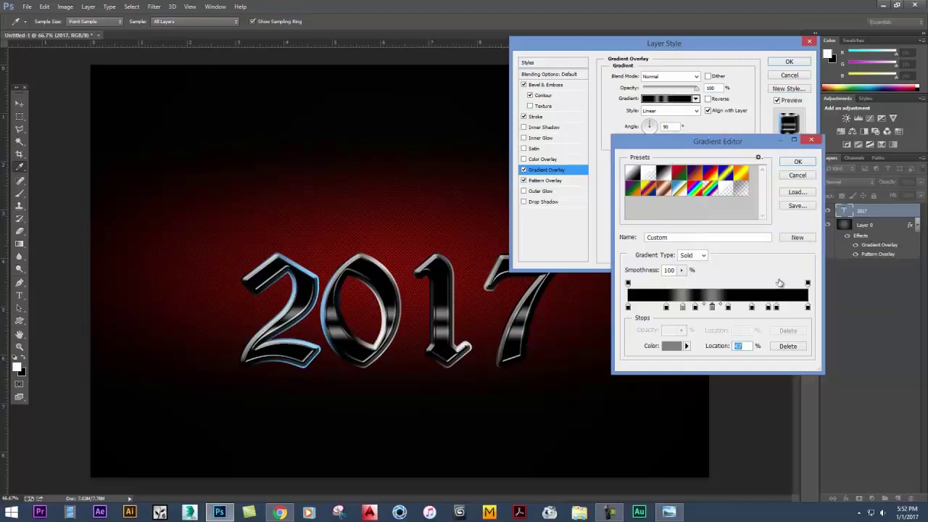
left_click(752, 308)
left_click(671, 346)
left_click(683, 178)
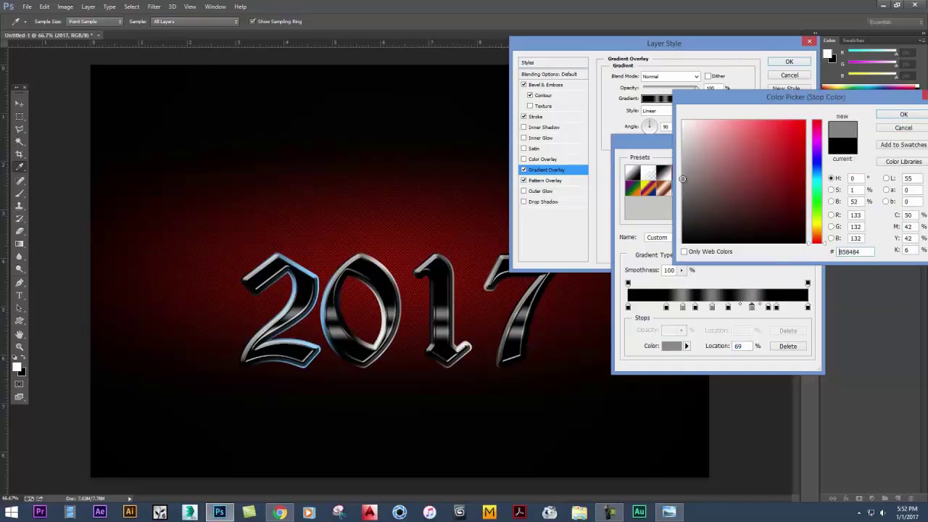
left_click(903, 114)
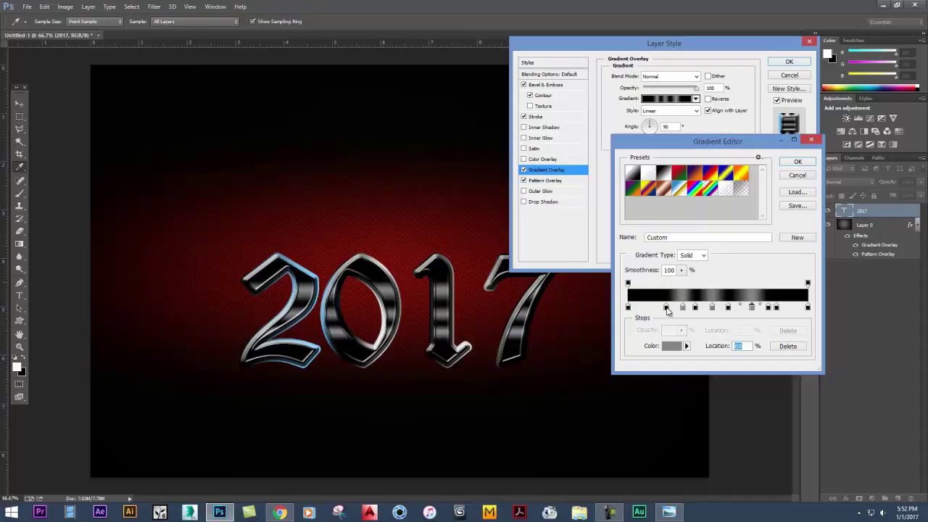
Move the overlay gradient's first inner black stop to 13% and reduce the two black stops after 69% to one at about 88%.
left_click_drag(667, 308, 651, 308)
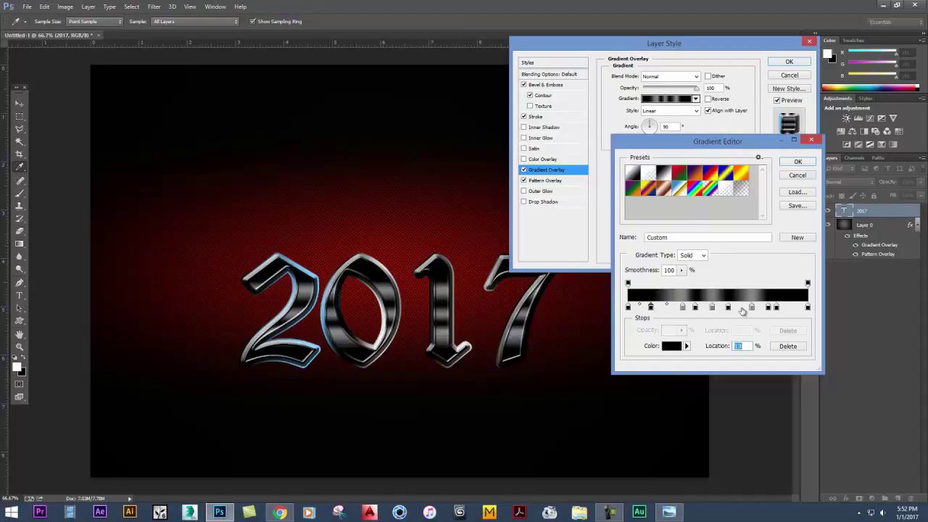
mouse_move(783, 308)
left_mouse_down()
mouse_move(795, 327)
mouse_move(780, 319)
mouse_move(788, 310)
left_mouse_up()
left_click(778, 308)
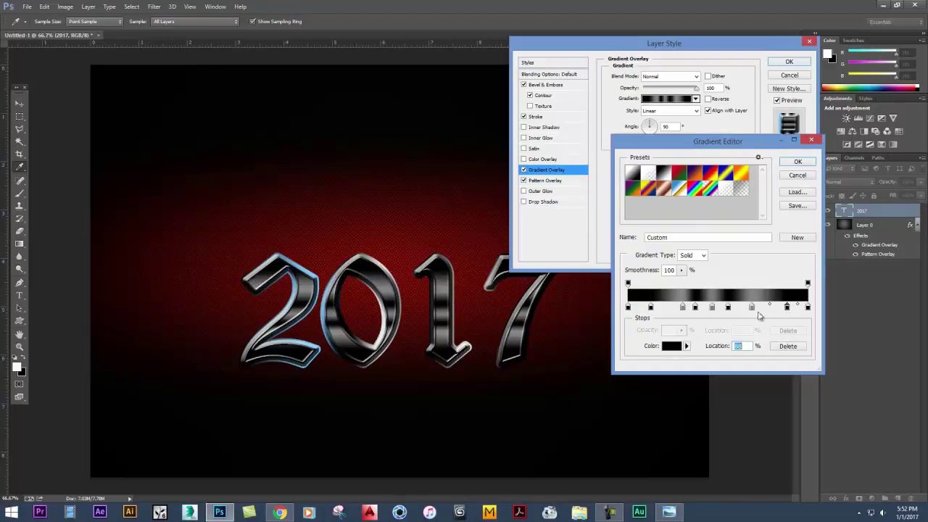
Move the overlay gradient's last gray stop to about 74% and the black stop before it to about 58%, and accept the gradient.
left_click(767, 309)
double_click(766, 308)
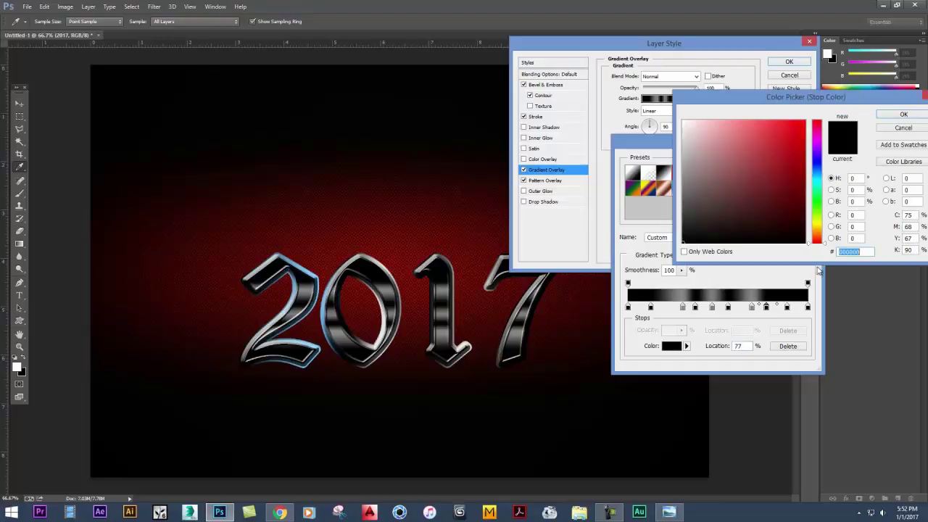
left_click(906, 132)
left_click_drag(768, 309, 735, 310)
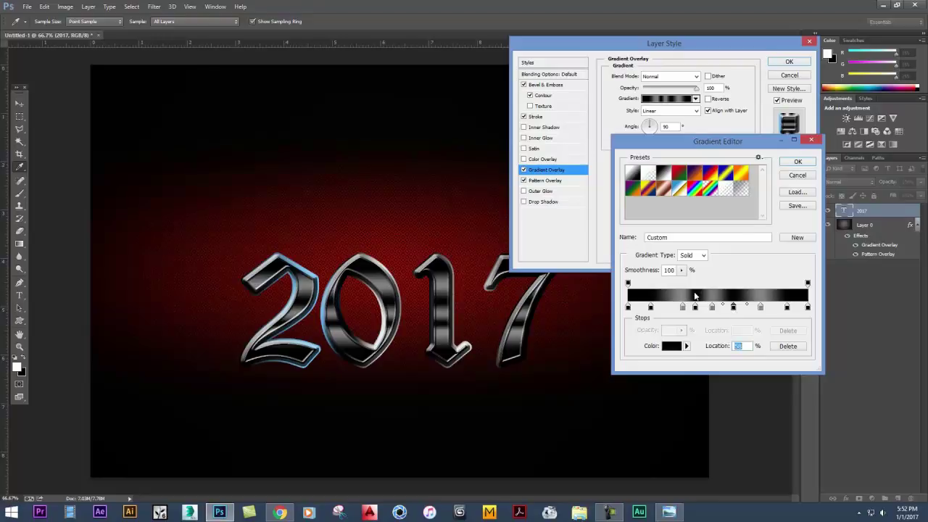
left_click(798, 161)
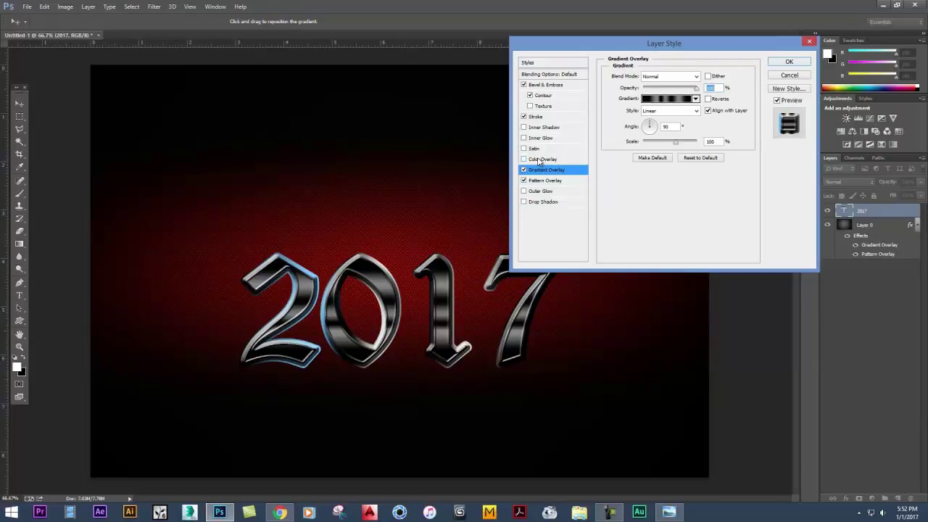
Add a Color Overlay to the 2017 text and set its color to orange ff5307.
left_click(539, 160)
left_click(709, 77)
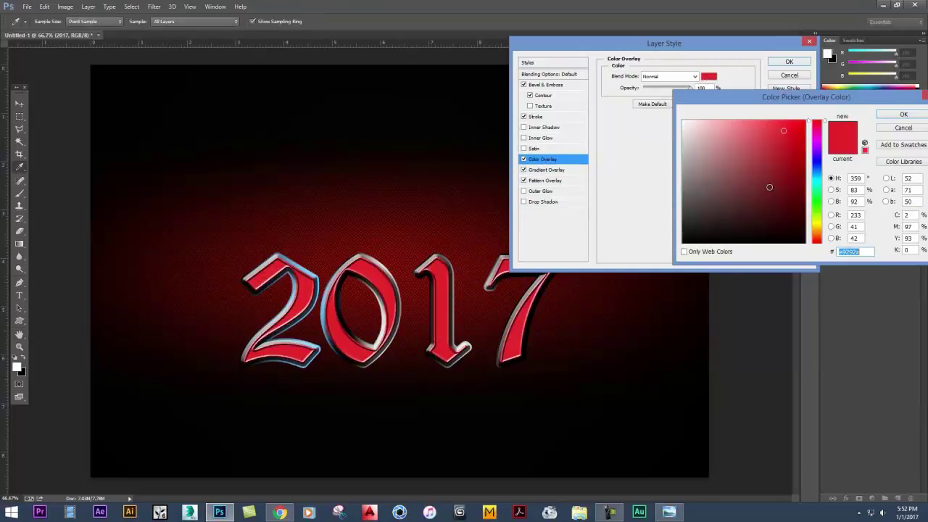
left_click(818, 228)
left_click(800, 125)
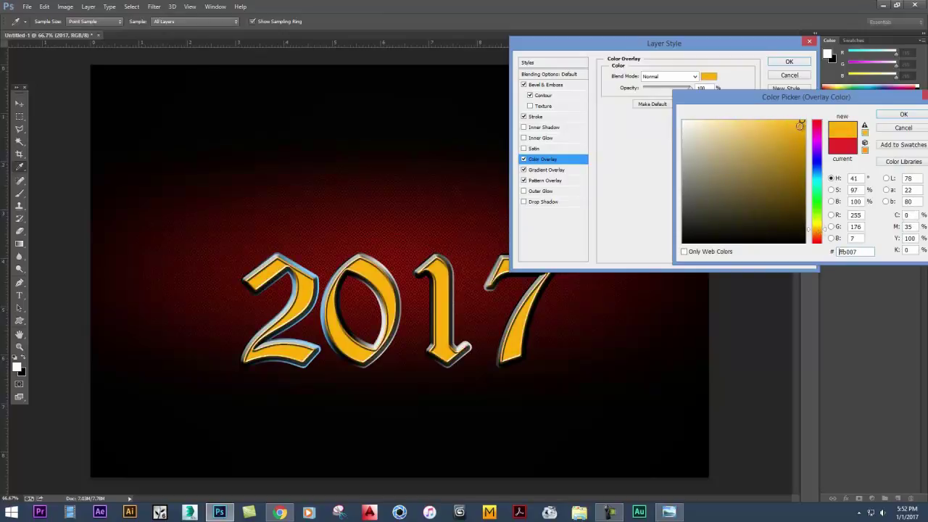
left_click_drag(820, 230, 820, 239)
left_click(904, 115)
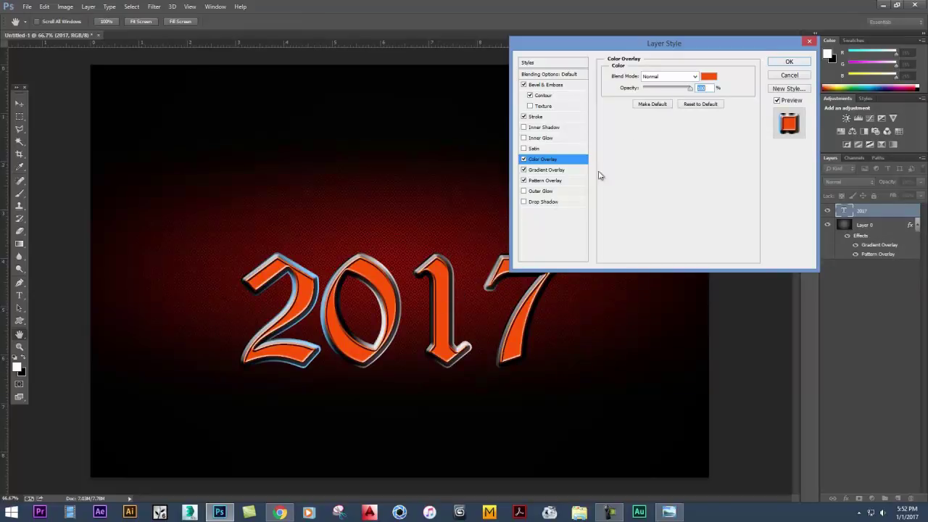
Set the color overlay's blend mode to Overlay, keeping the opacity at 100%.
left_click(654, 80)
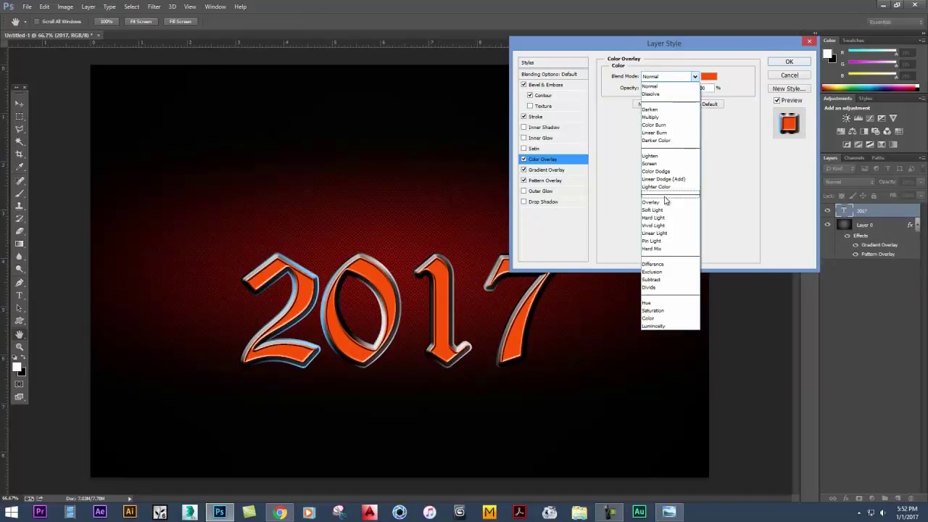
left_click(662, 203)
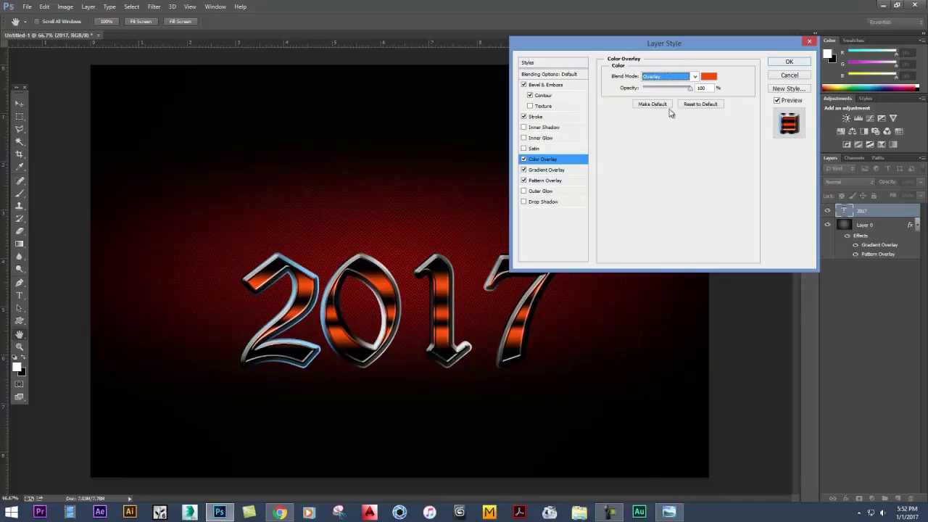
left_click_drag(688, 88, 709, 102)
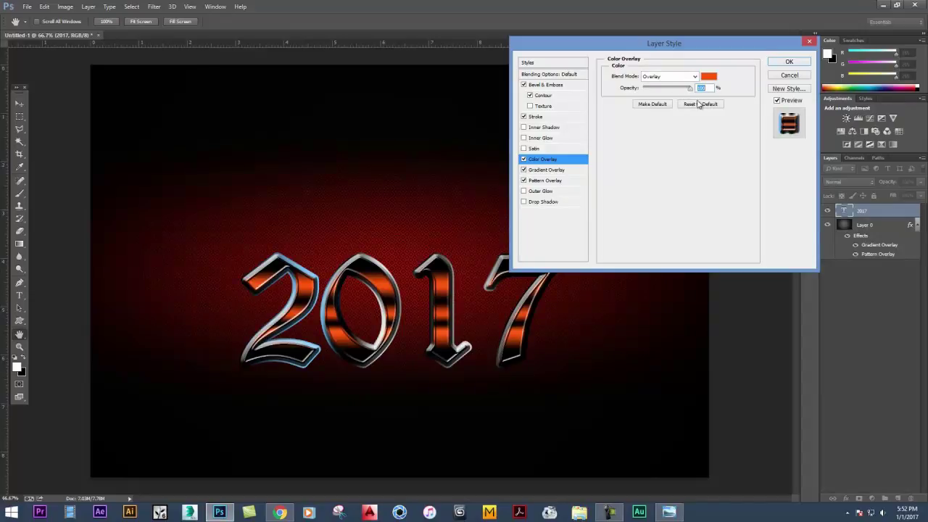
left_click(689, 77)
left_click(689, 79)
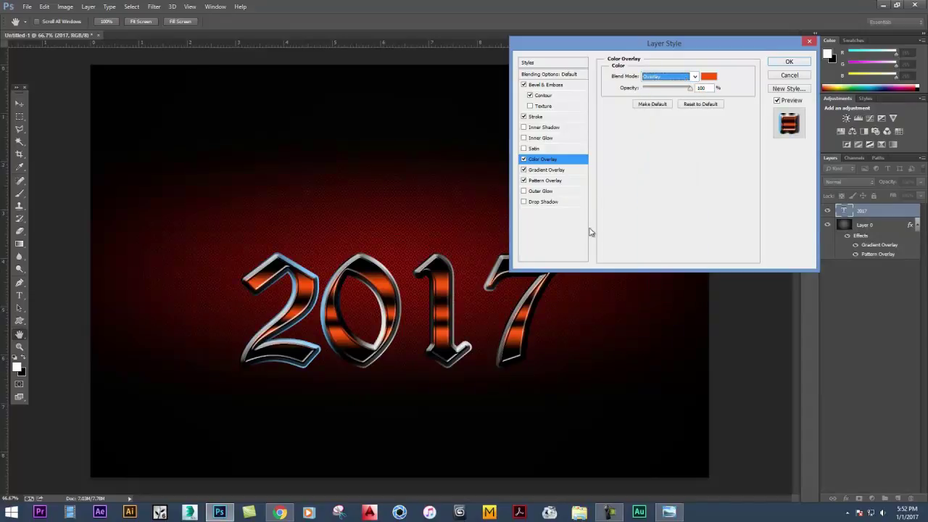
Try Linear Burn as the gradient overlay's blend mode and settle on Hard Light.
left_click(548, 181)
left_click(549, 171)
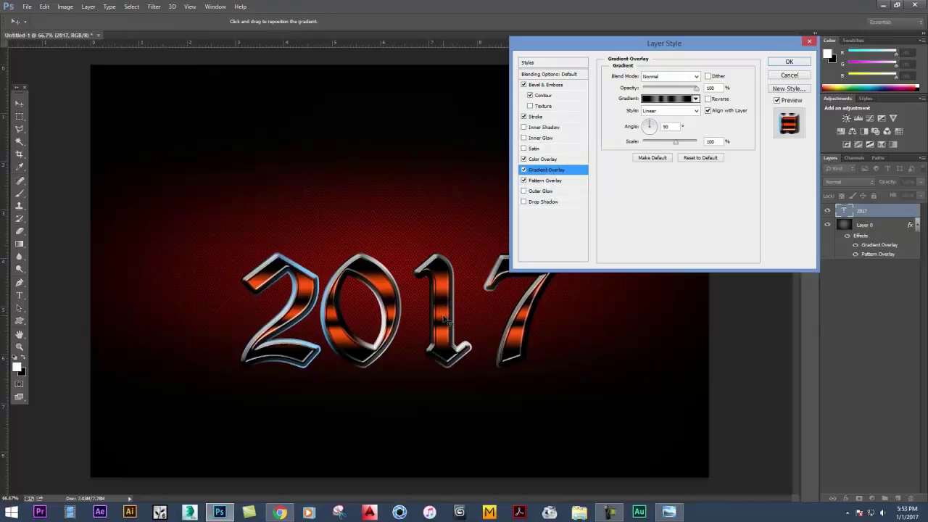
left_click(668, 77)
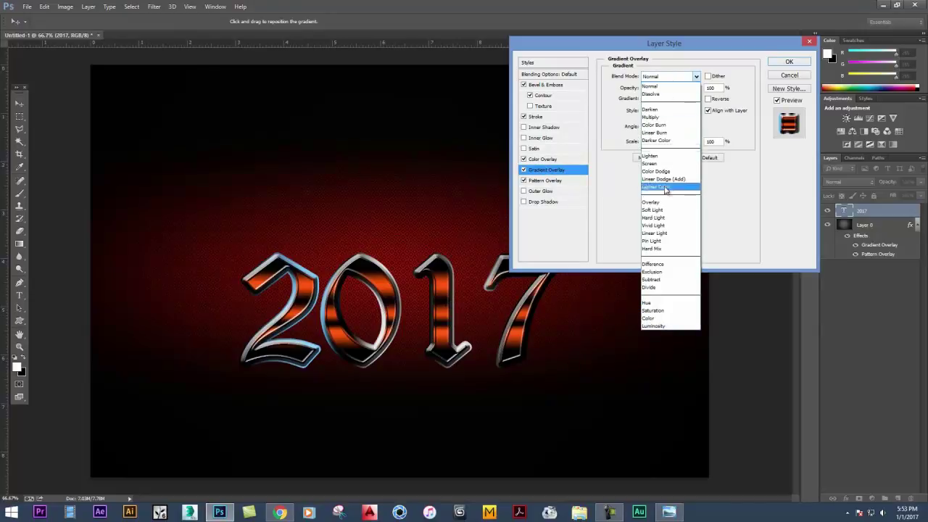
left_click(661, 136)
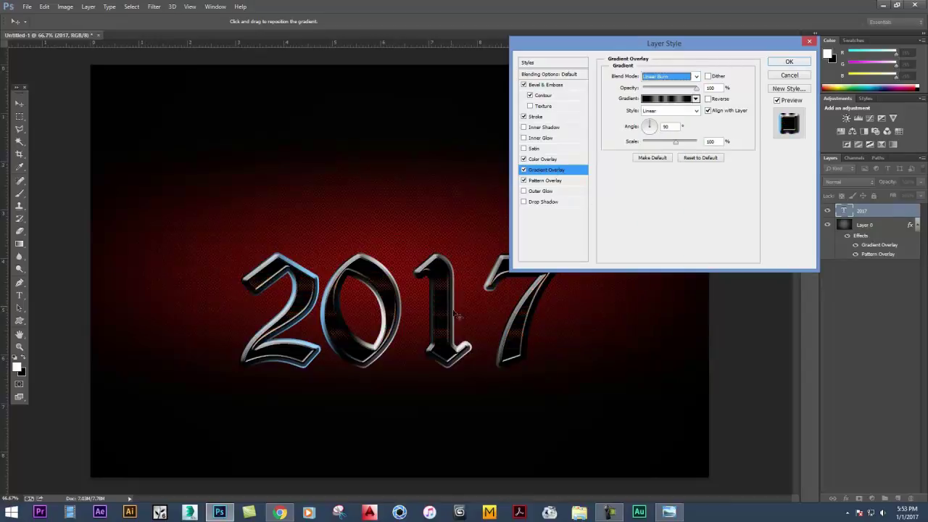
left_click(670, 77)
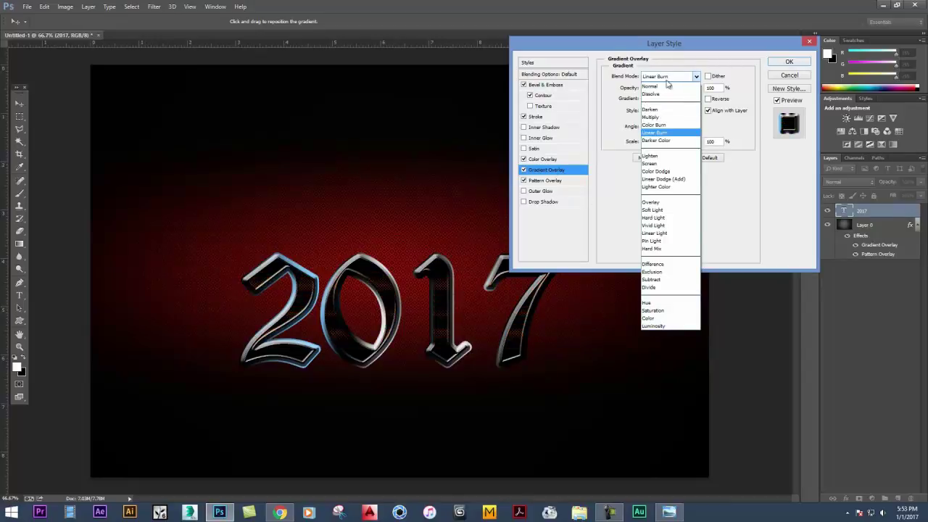
left_click(665, 219)
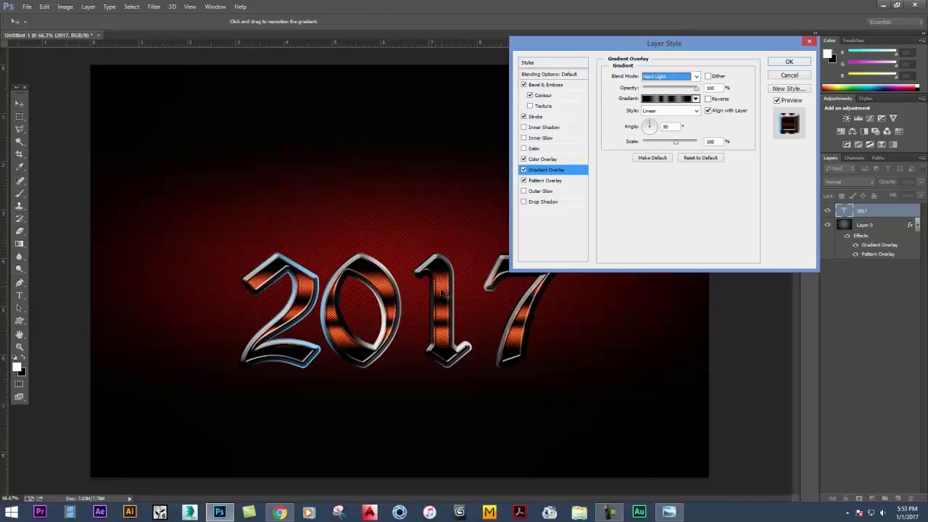
Try a blue near 0048ec as the color overlay's color.
left_click(547, 160)
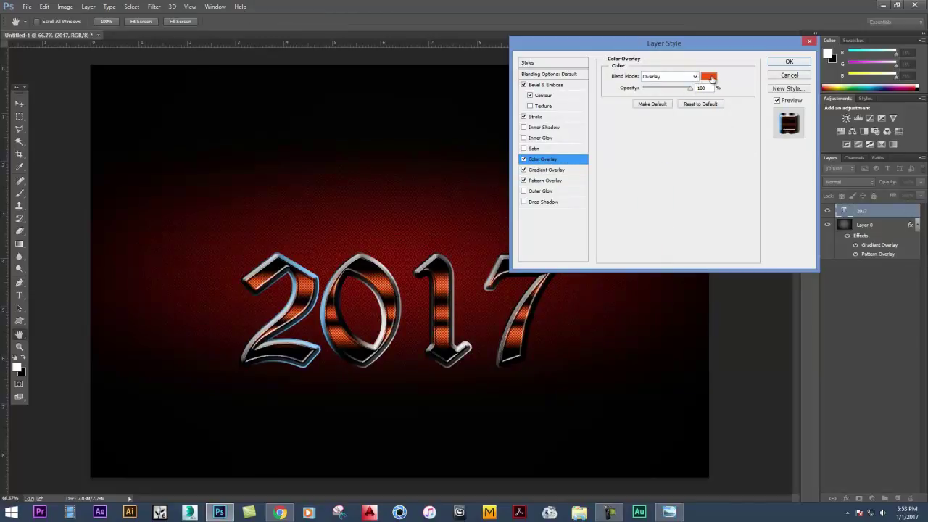
left_click(709, 76)
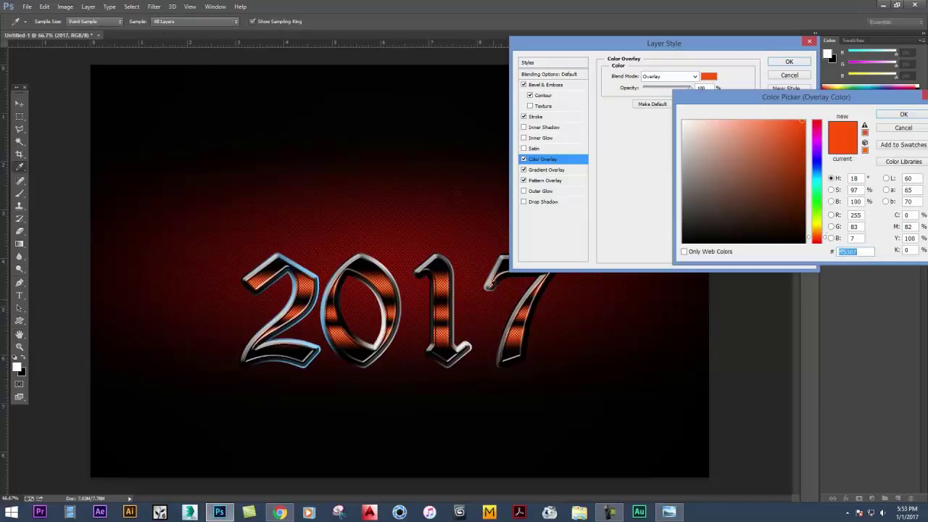
left_click(814, 182)
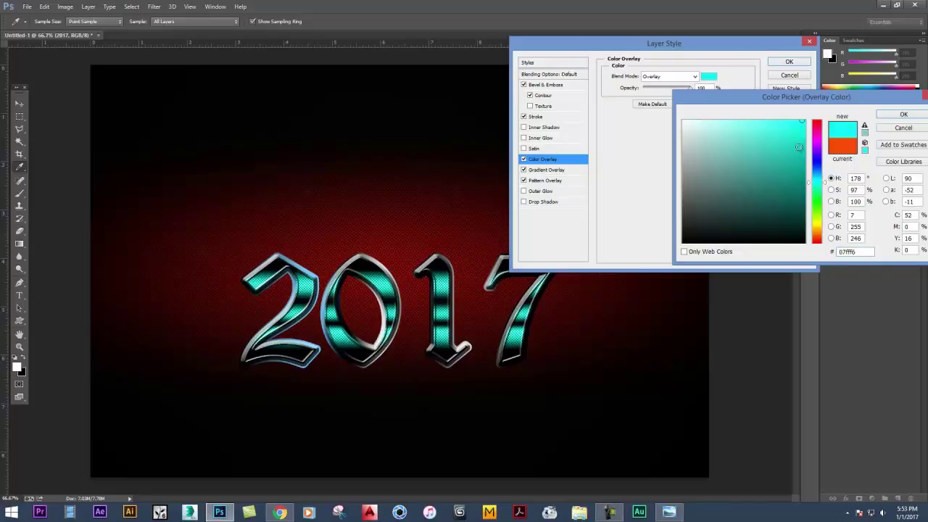
left_click(818, 169)
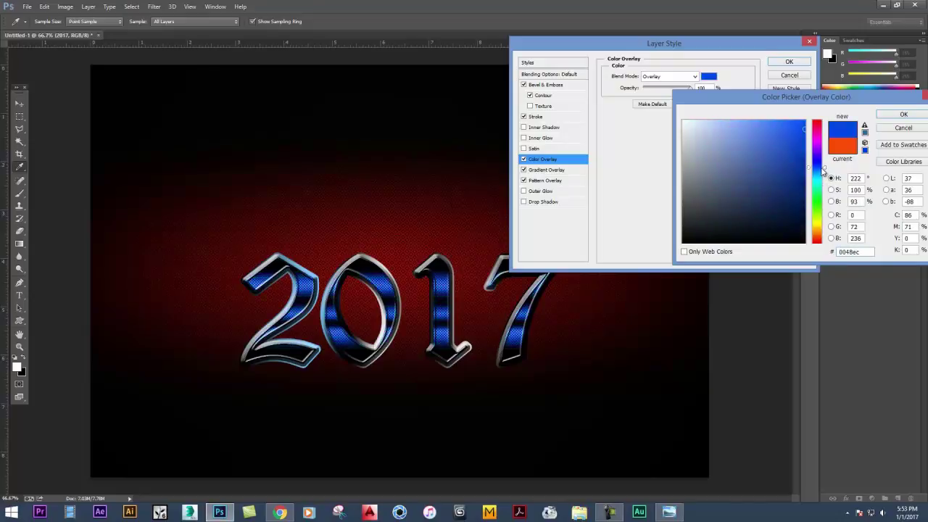
left_click(900, 117)
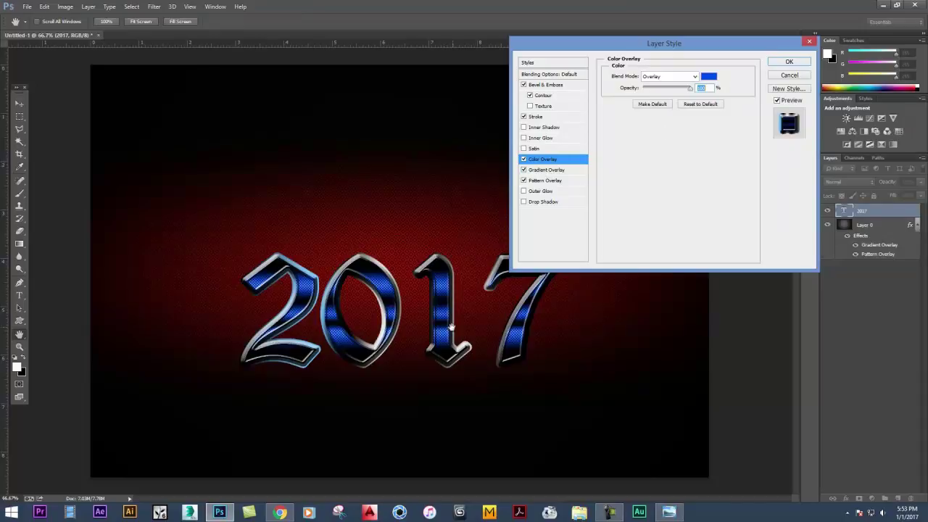
Raise the gradient overlay's scale to about 130% and change the color overlay to orange-red f44703.
left_click(551, 171)
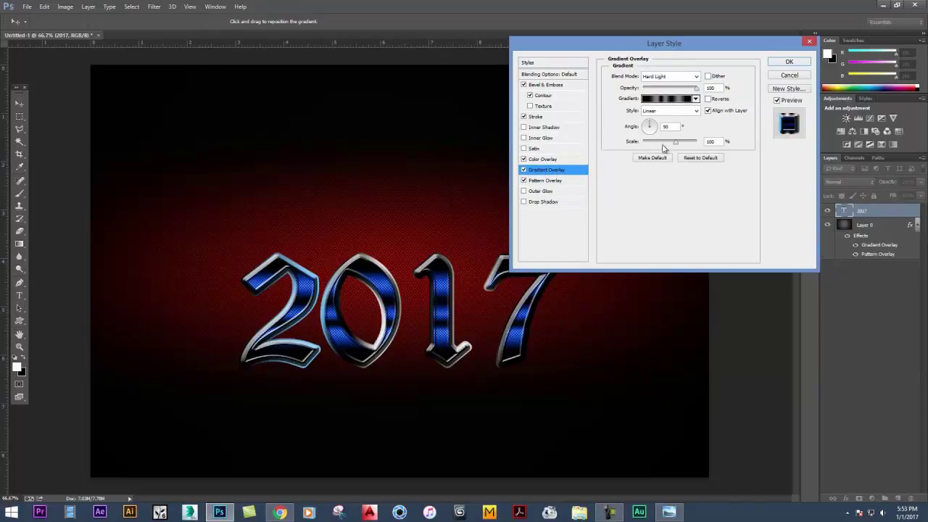
mouse_move(679, 145)
left_mouse_down()
mouse_move(695, 141)
mouse_move(660, 149)
mouse_move(690, 155)
left_mouse_up()
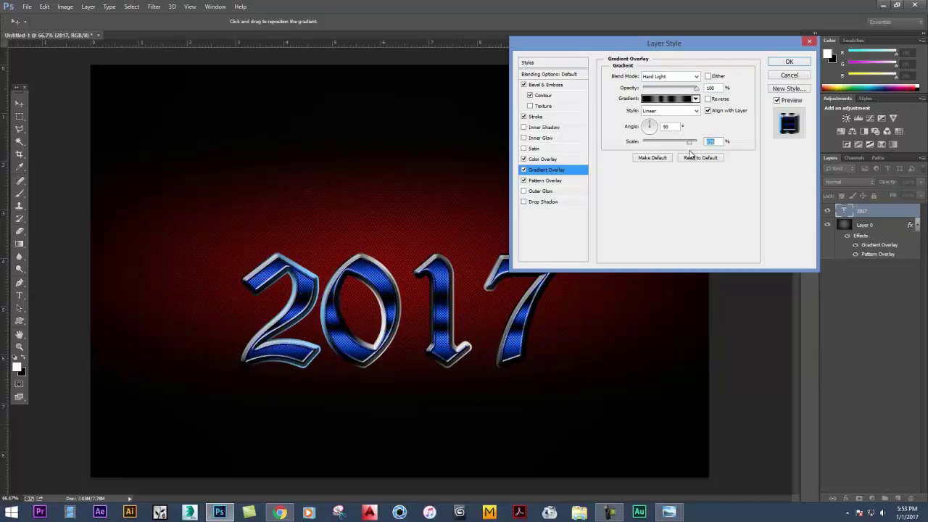
left_click(544, 160)
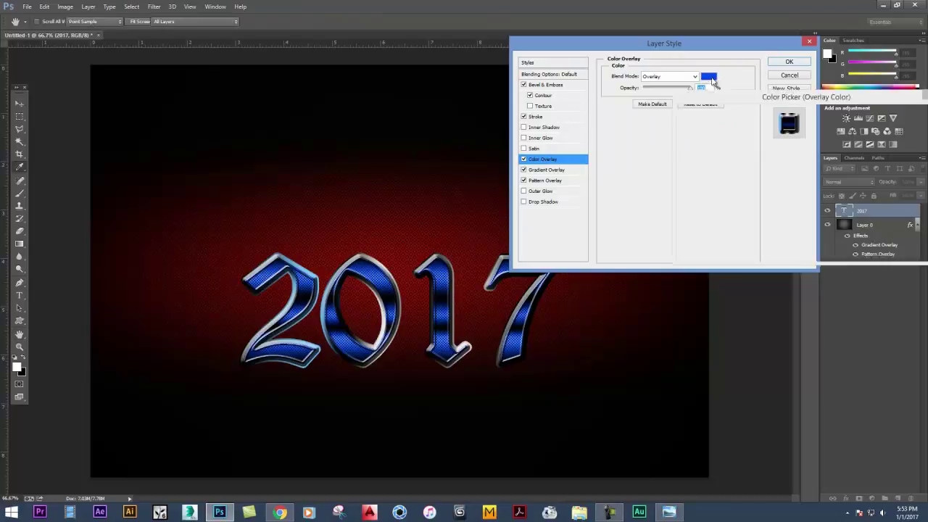
left_click(709, 76)
left_click(816, 232)
left_click_drag(816, 232, 816, 239)
left_click(804, 125)
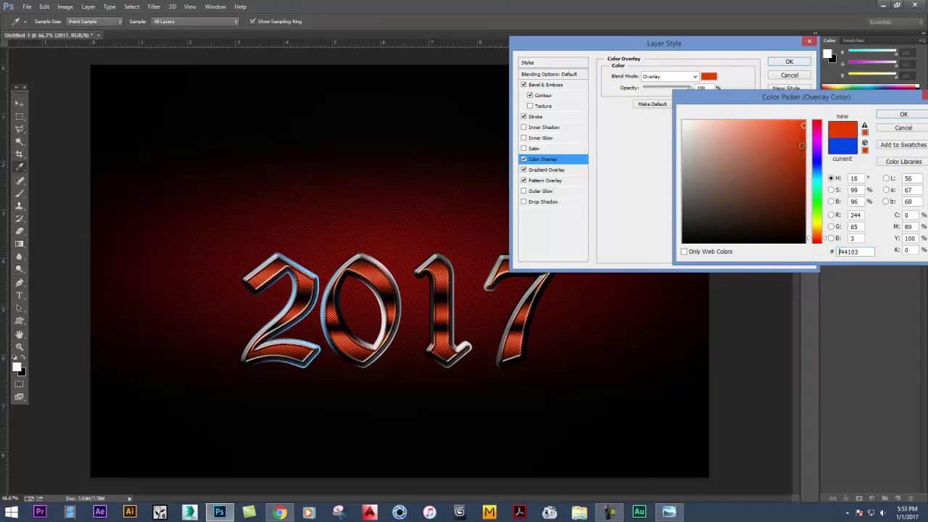
left_click(902, 114)
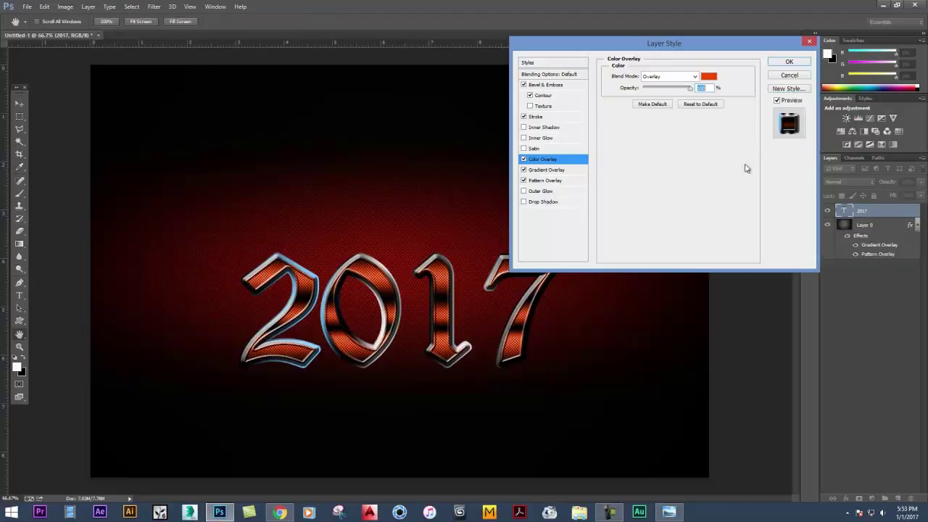
Add a Satin effect to the 2017 text with black color and Overlay blend mode.
left_click(533, 149)
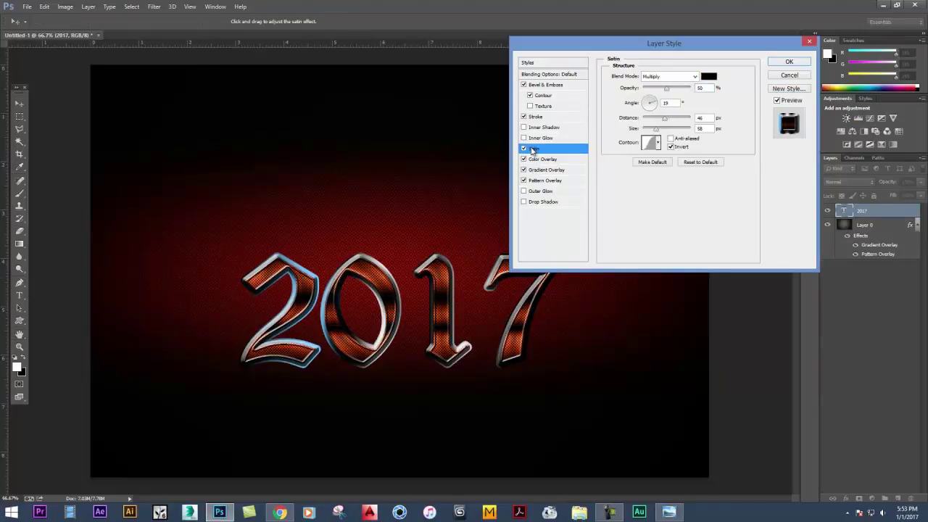
left_click(709, 77)
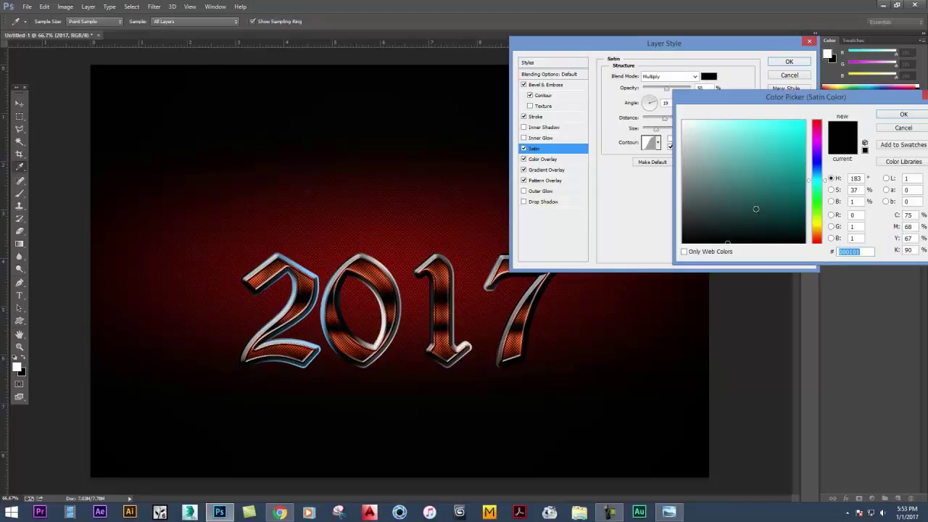
left_click_drag(755, 209, 680, 246)
left_click(903, 114)
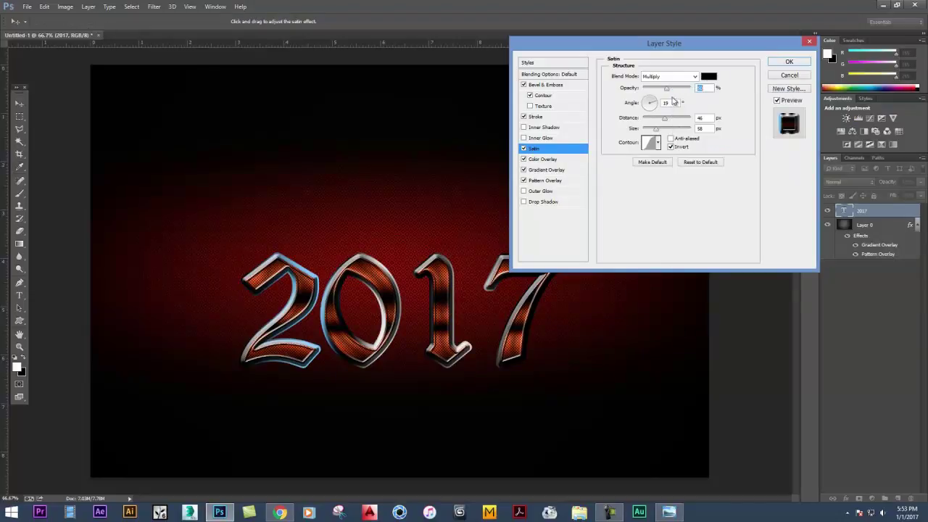
left_click(669, 77)
left_click(660, 208)
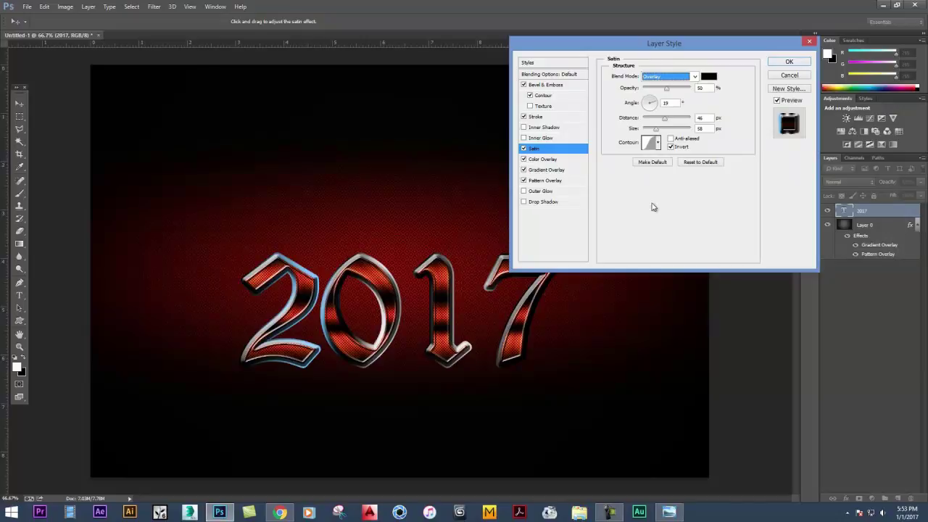
Toggle the satin effect off and on to compare, and reduce its size to about 6 px and its distance.
left_click(523, 150)
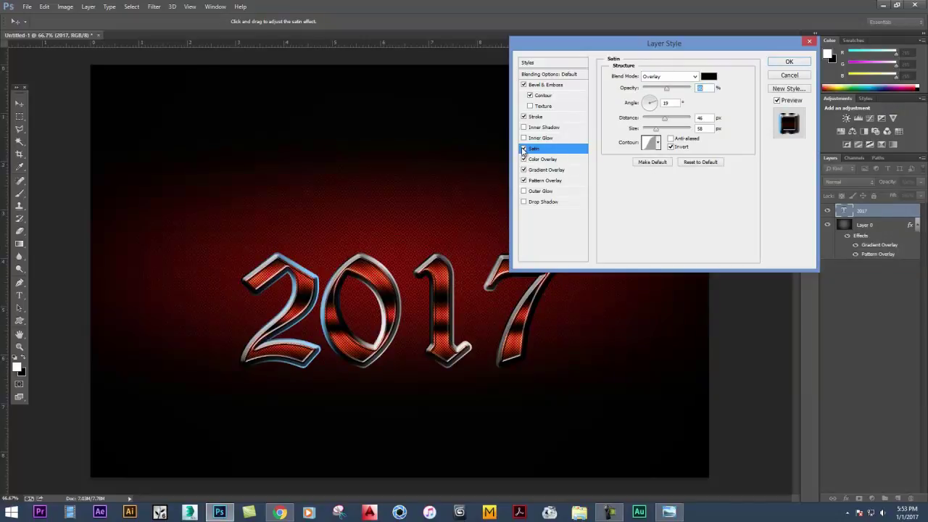
left_click(524, 150)
left_click(525, 150)
left_click_drag(654, 131, 641, 133)
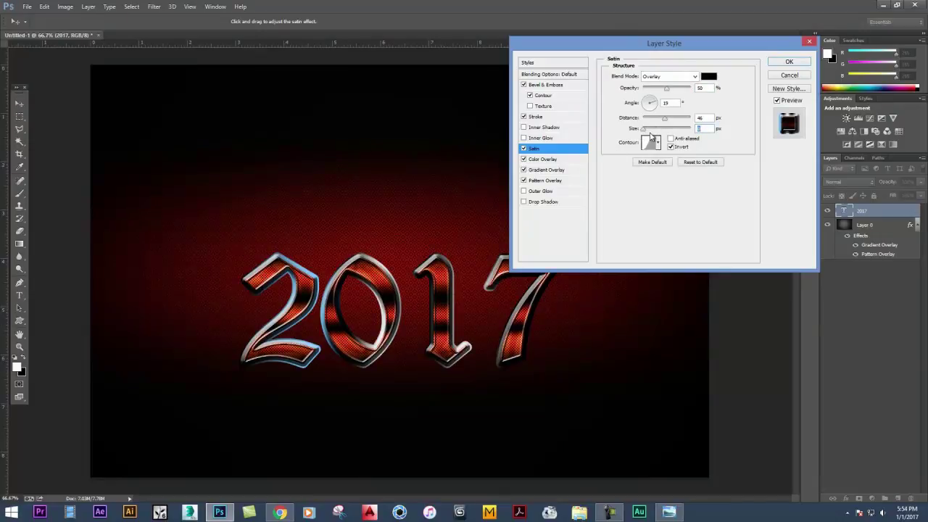
left_click_drag(668, 118, 651, 133)
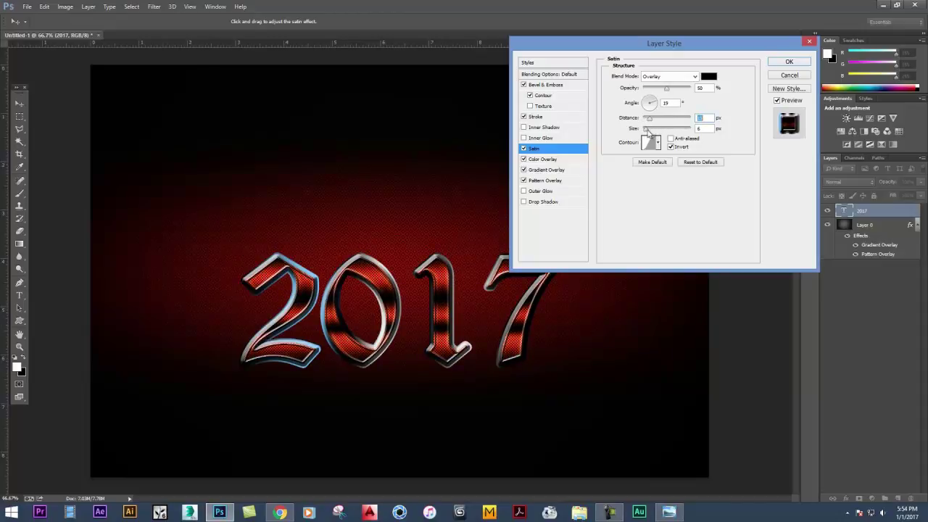
left_click(649, 133)
Change the 2017 text's color overlay to the red fc3905.
left_click(545, 161)
left_click(710, 78)
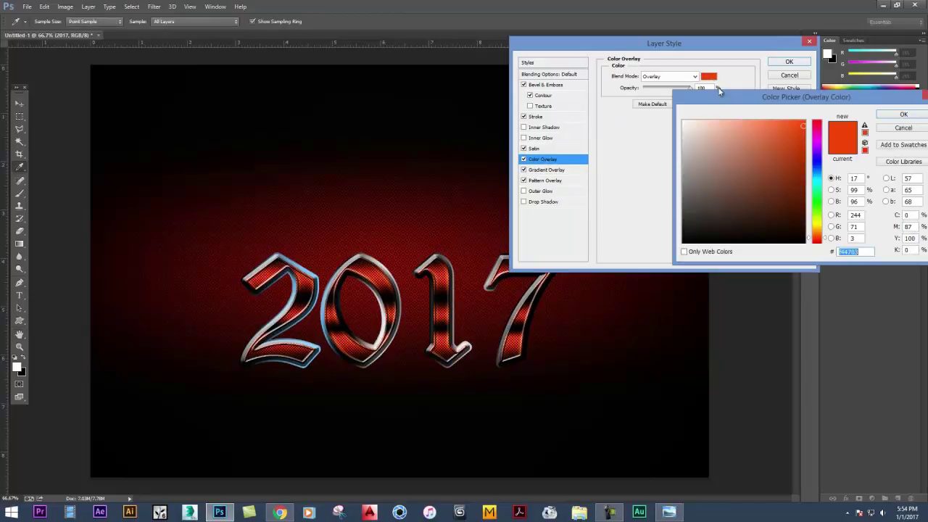
left_click(826, 239)
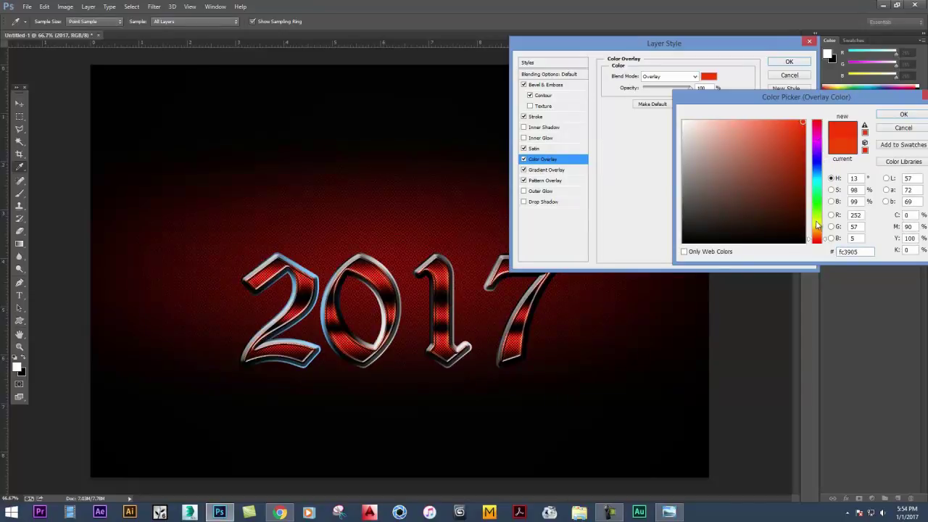
left_click(827, 245)
left_click(825, 240)
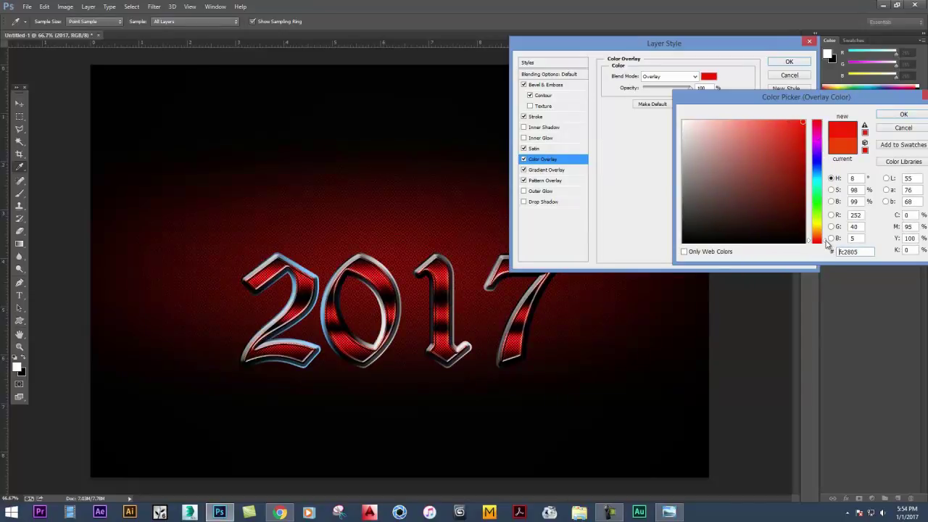
left_click(904, 114)
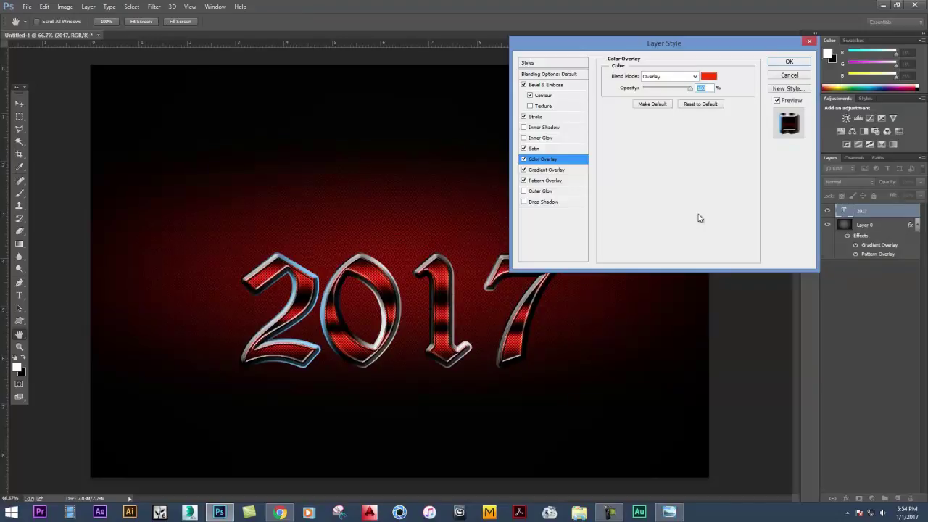
Recolor the blue stop at 23% in the 2017 text's stroke gradient to near-black 131414.
left_click(537, 118)
left_click(640, 145)
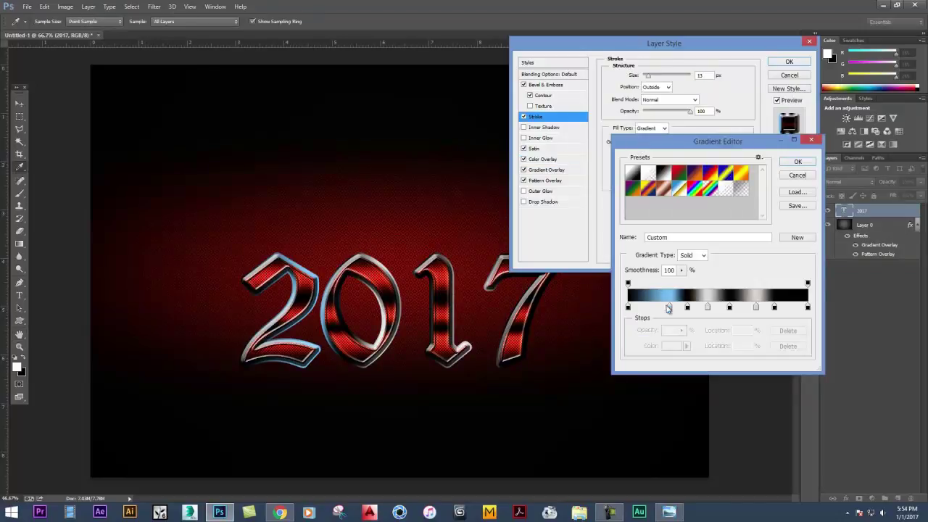
left_click(669, 307)
left_click(672, 348)
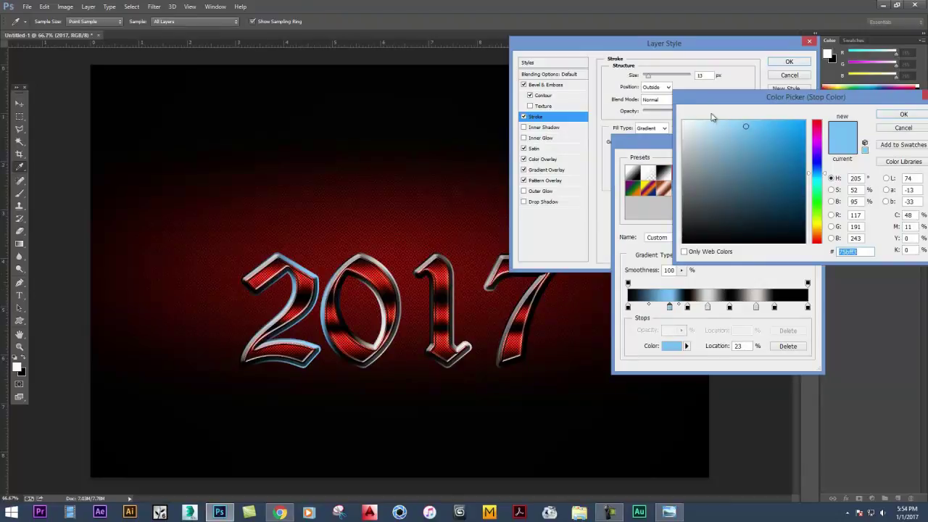
left_click_drag(724, 128, 720, 126)
left_click(684, 234)
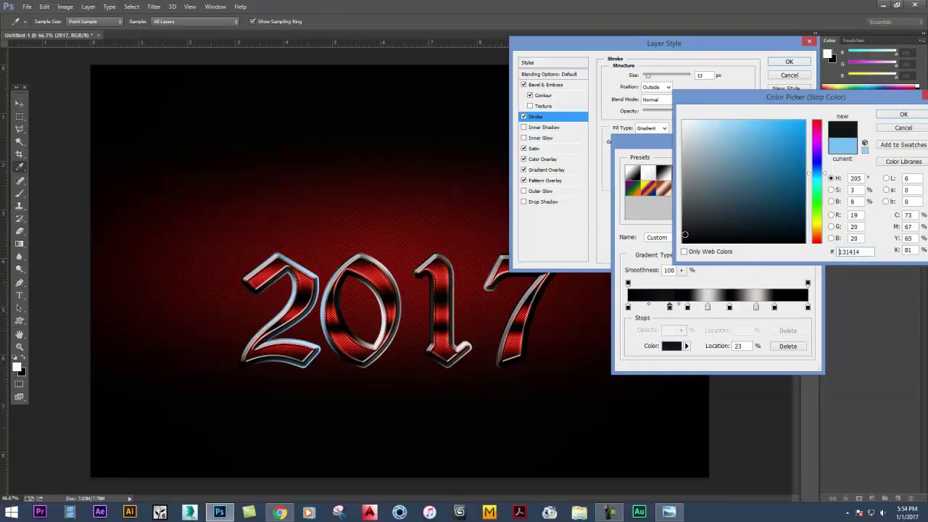
left_click(904, 114)
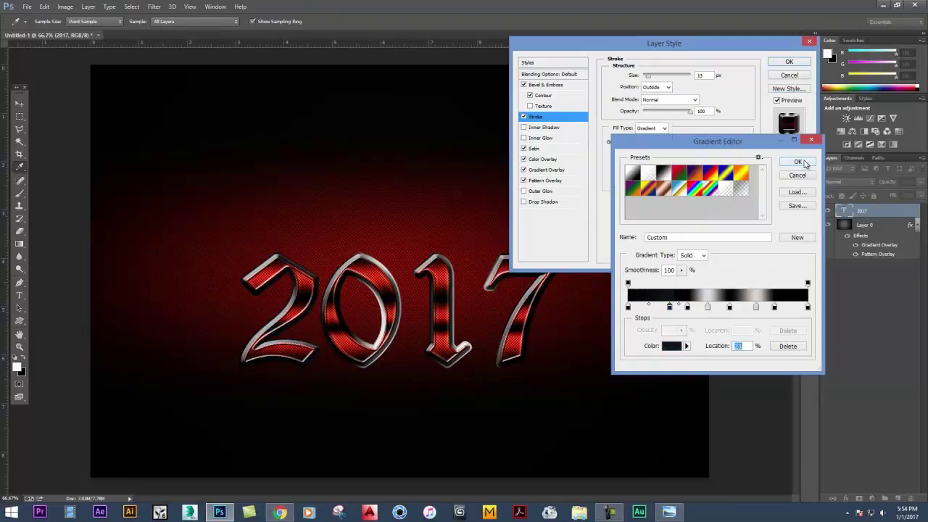
left_click(808, 165)
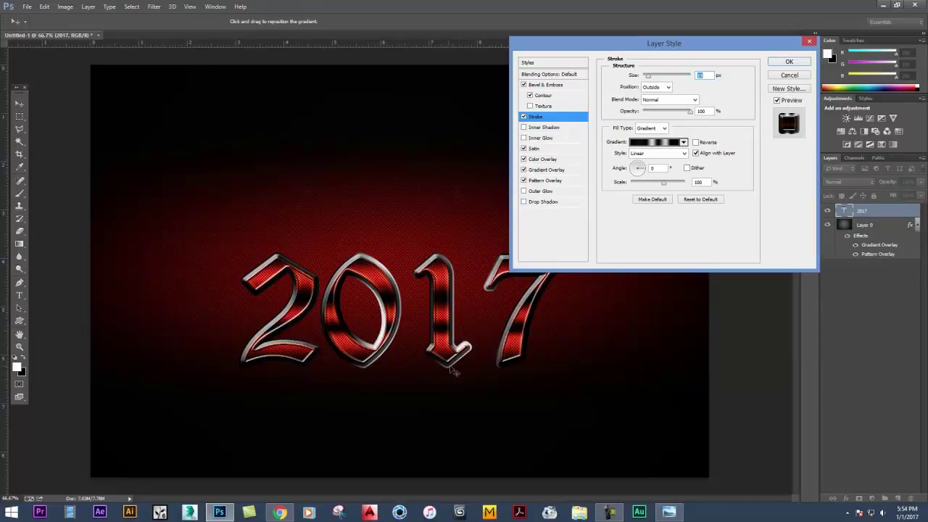
Add a drop shadow with about 24 px distance, 27% spread and 10 px size, and move the 2017 text slightly down.
left_click(537, 202)
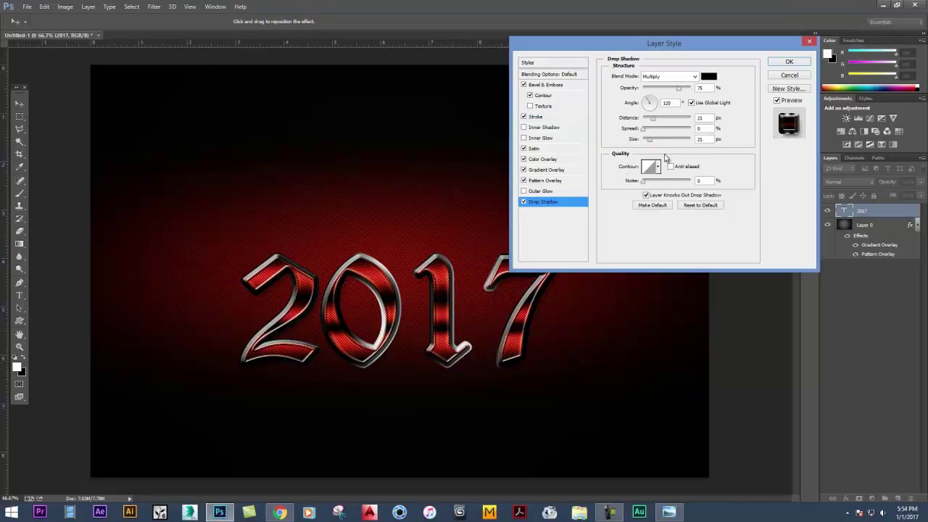
left_click_drag(655, 121, 665, 121)
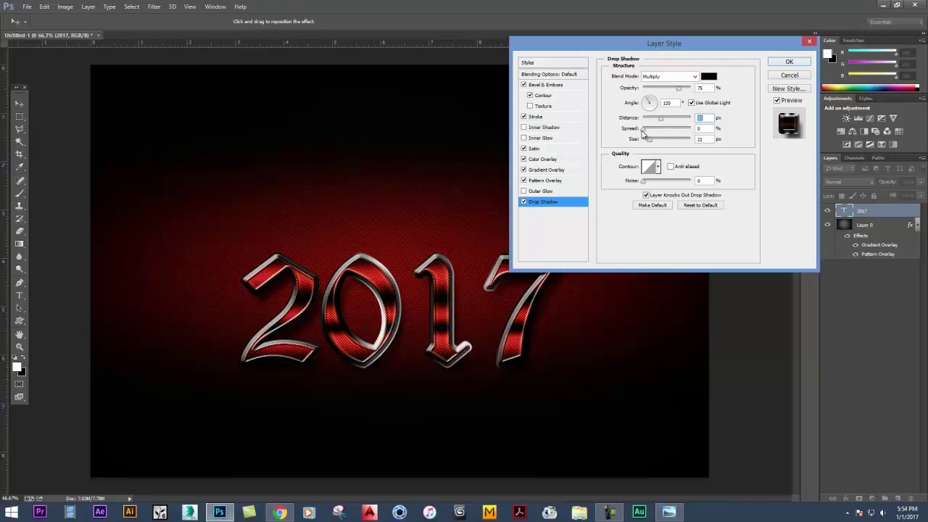
mouse_move(643, 132)
left_mouse_down()
mouse_move(664, 135)
mouse_move(649, 147)
mouse_move(655, 124)
left_mouse_up()
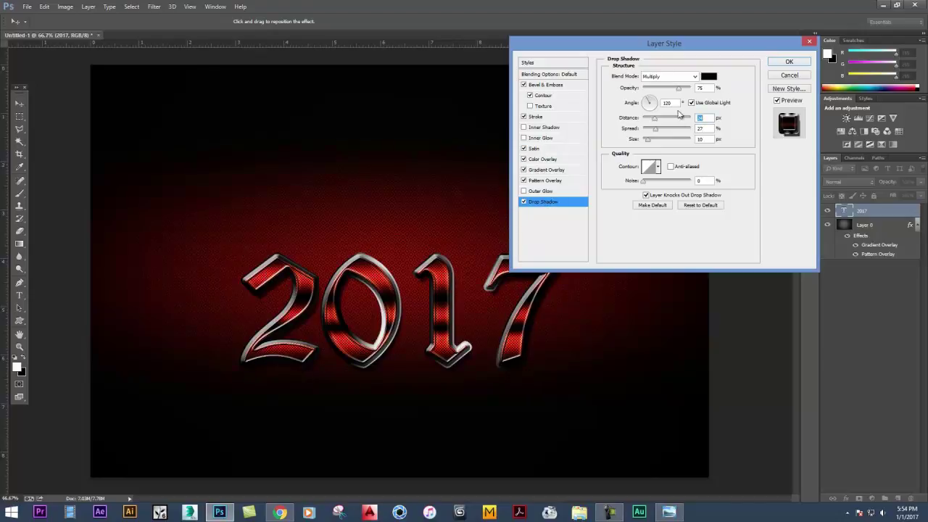
left_click(788, 63)
left_click_drag(536, 248, 525, 278)
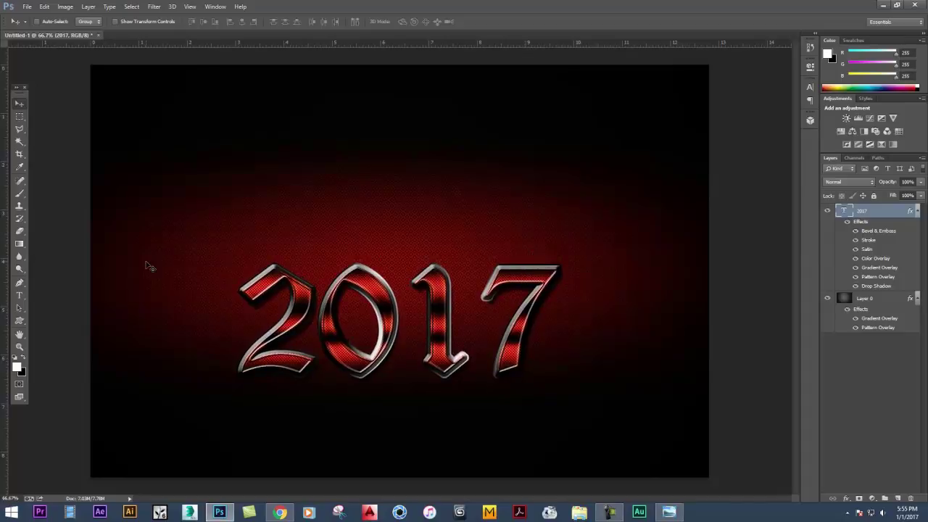
Add a wide text box above 2017 reading "Happy New Year...!" at 82.2 pt.
left_click(19, 295)
left_click_drag(102, 126, 696, 194)
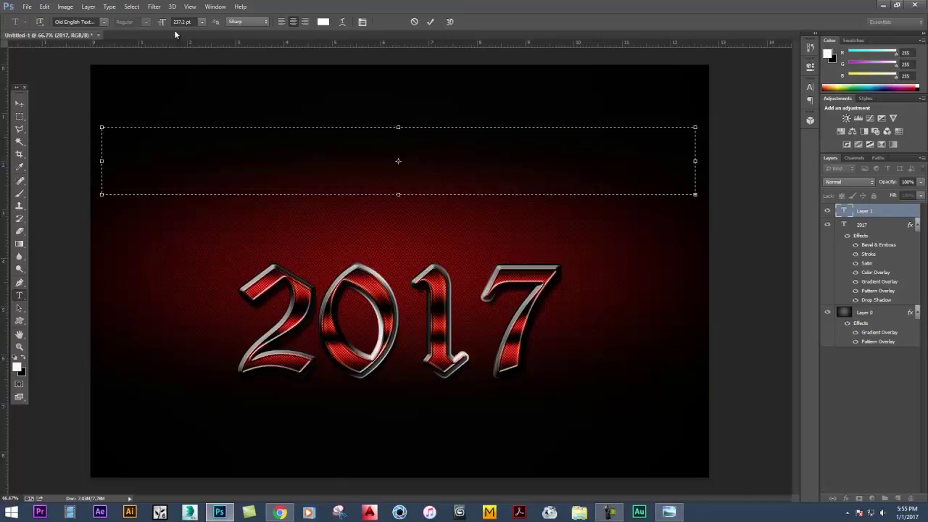
left_click_drag(166, 24, 89, 42)
Try the Pristina and Rage Italic fonts on the "Happy New Year...!" text.
left_click(103, 22)
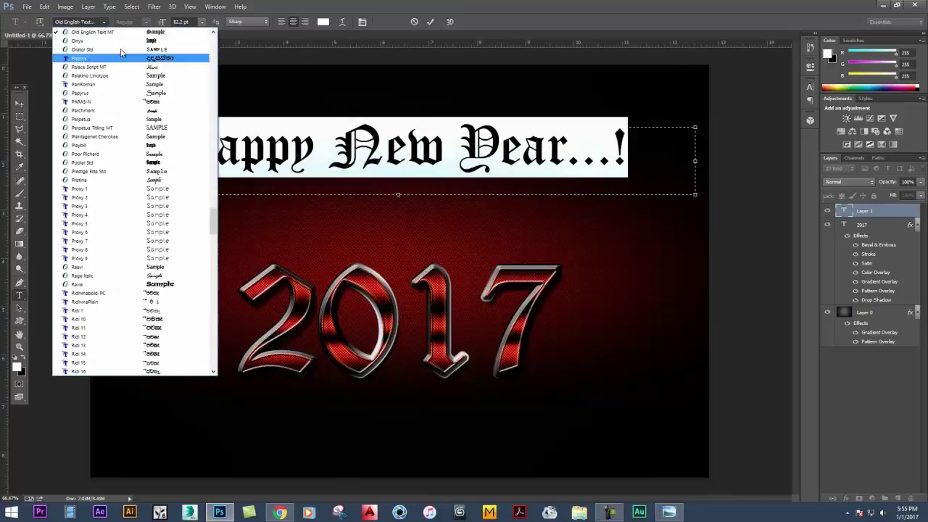
left_click(193, 180)
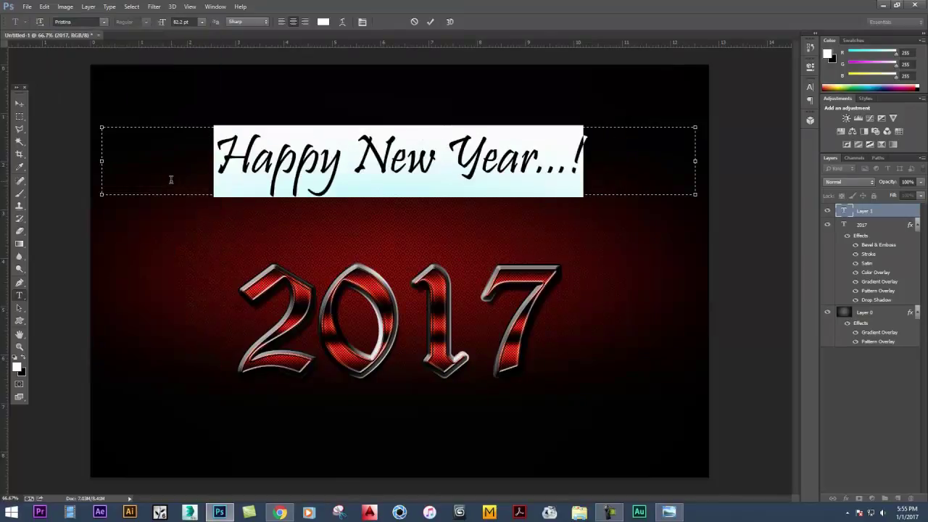
left_click(104, 22)
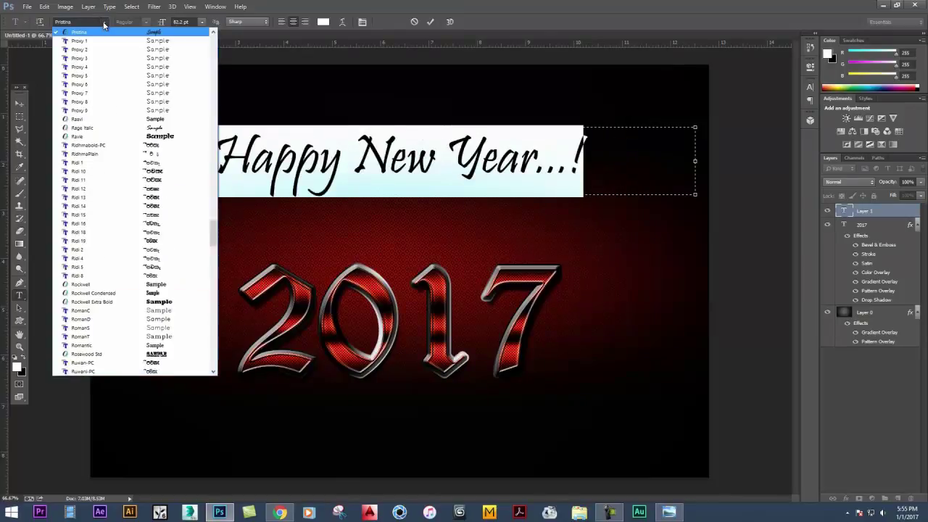
left_click(166, 128)
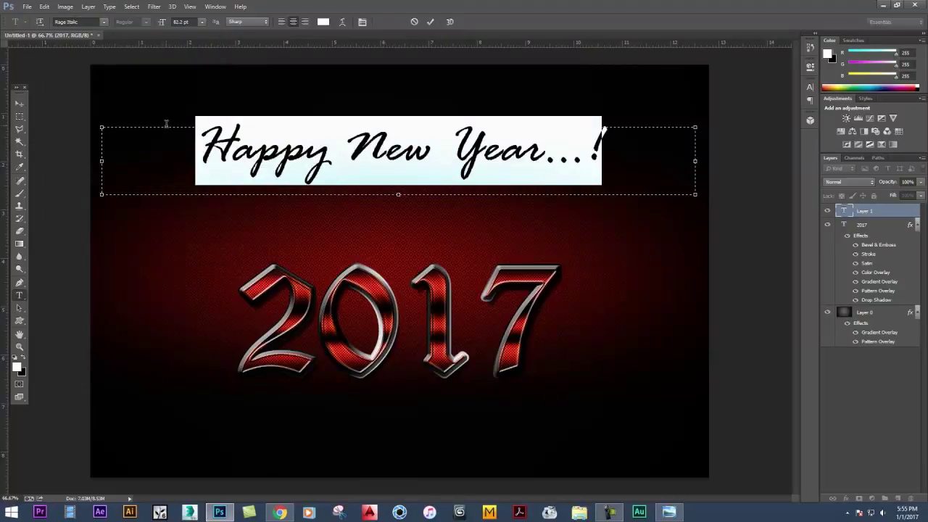
Set the greeting in ScriptC at a slightly smaller size and move it down closer to the 2017 text.
left_click(104, 22)
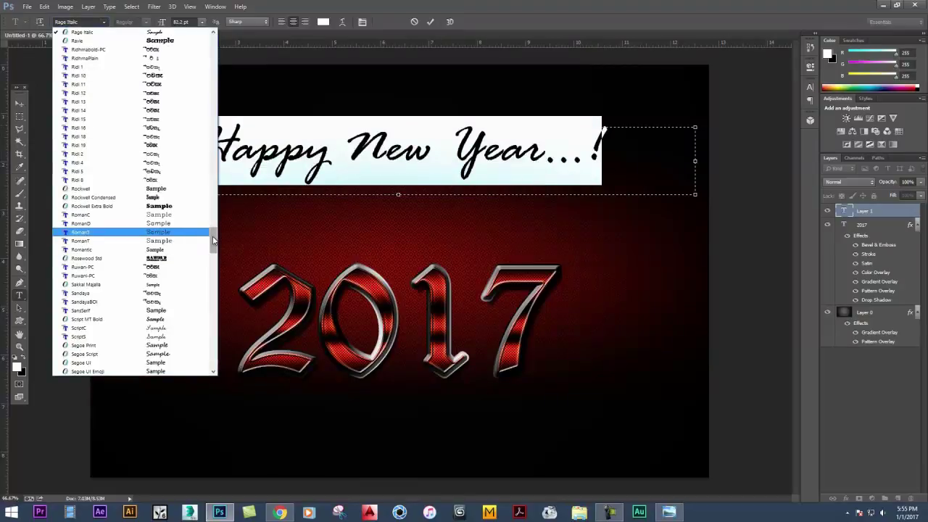
left_click(169, 329)
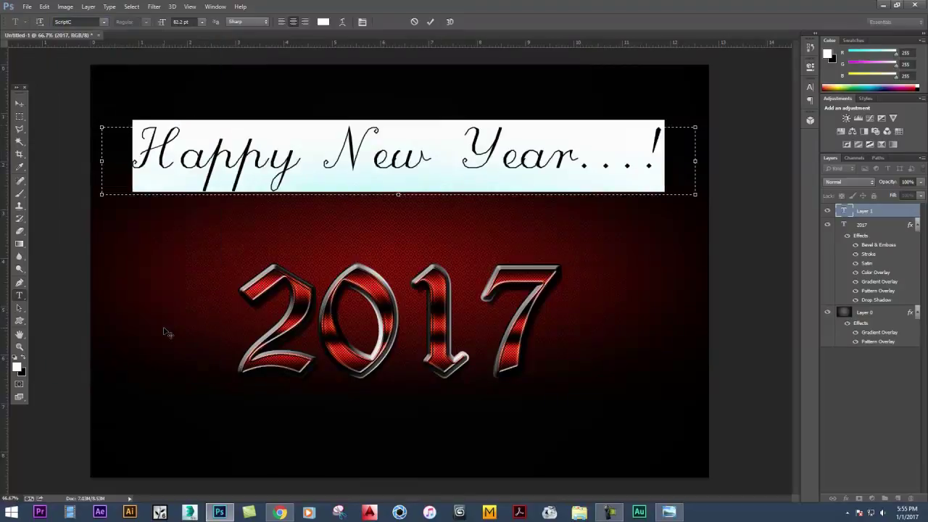
left_click_drag(165, 25, 153, 25)
left_click(19, 103)
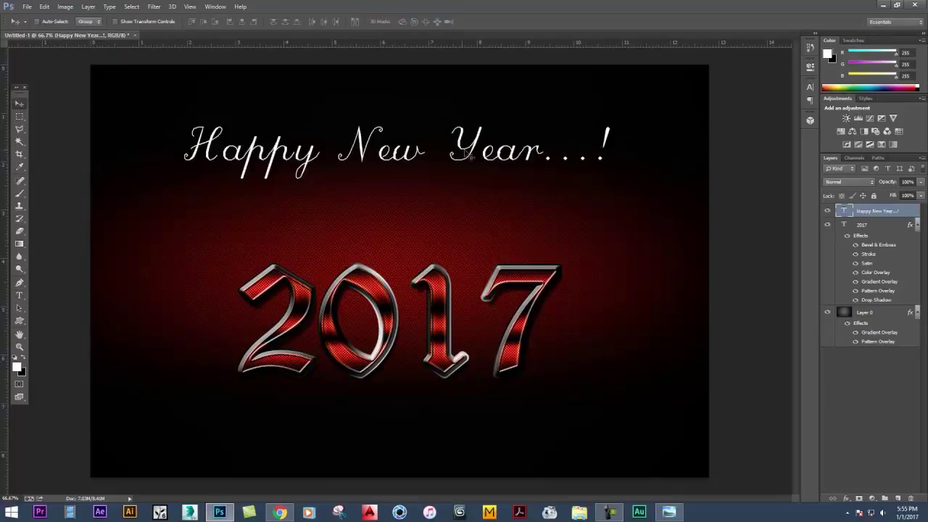
left_click_drag(476, 148, 489, 194)
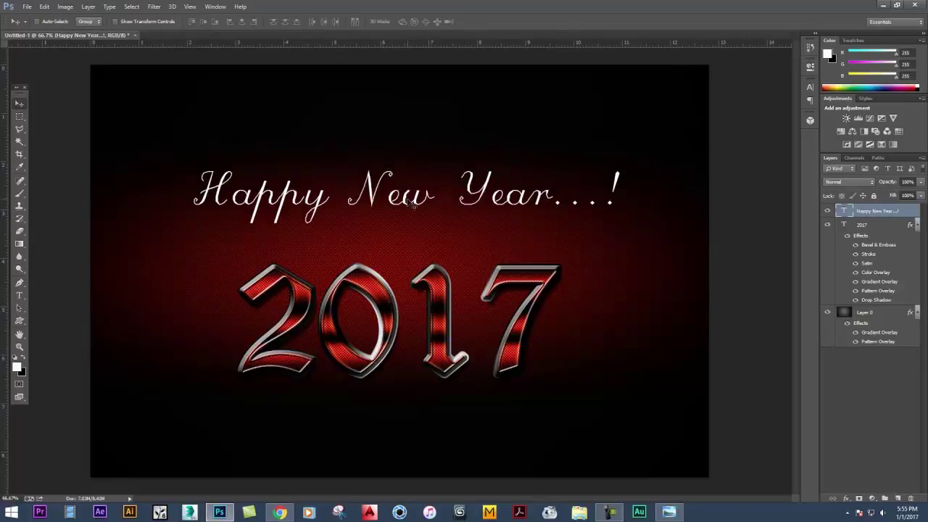
Copy the 2017 layer's style and paste it onto the "Happy New Year...!" layer.
left_click(874, 227)
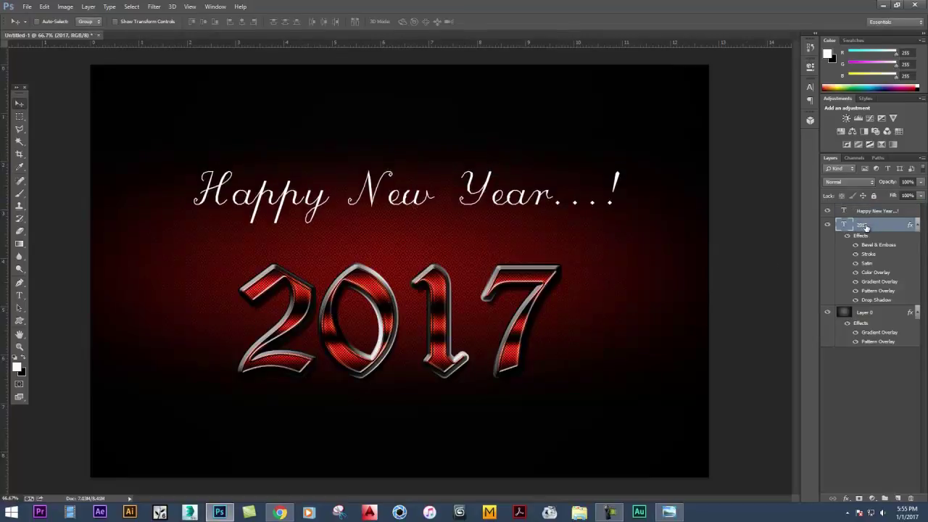
right_click(863, 227)
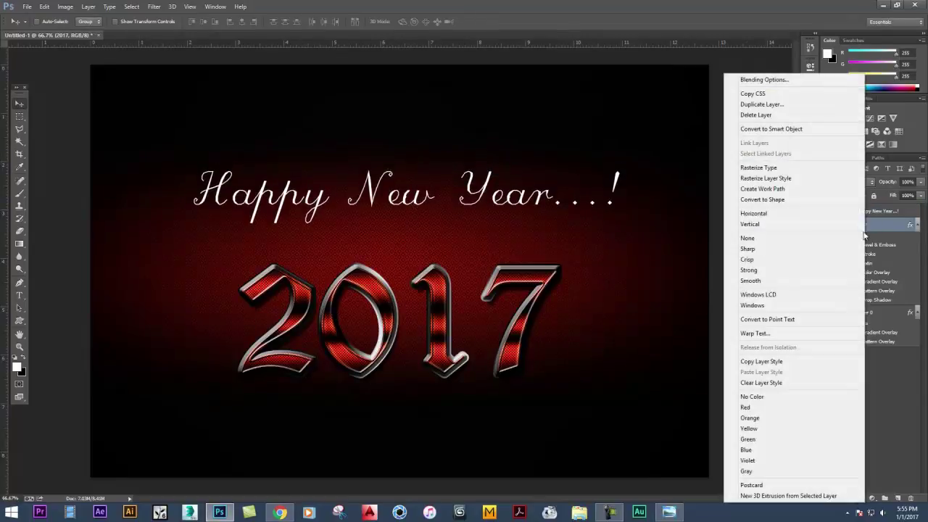
left_click(762, 362)
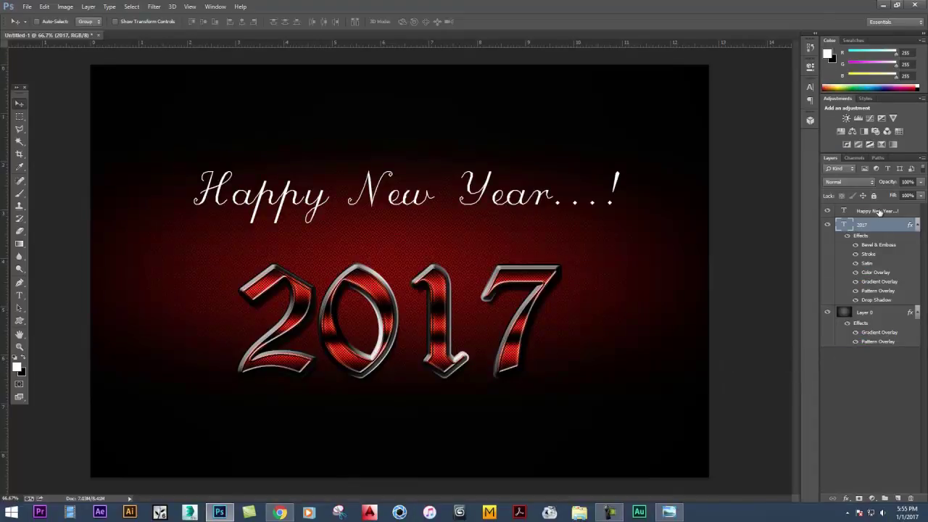
left_click(878, 212)
right_click(880, 213)
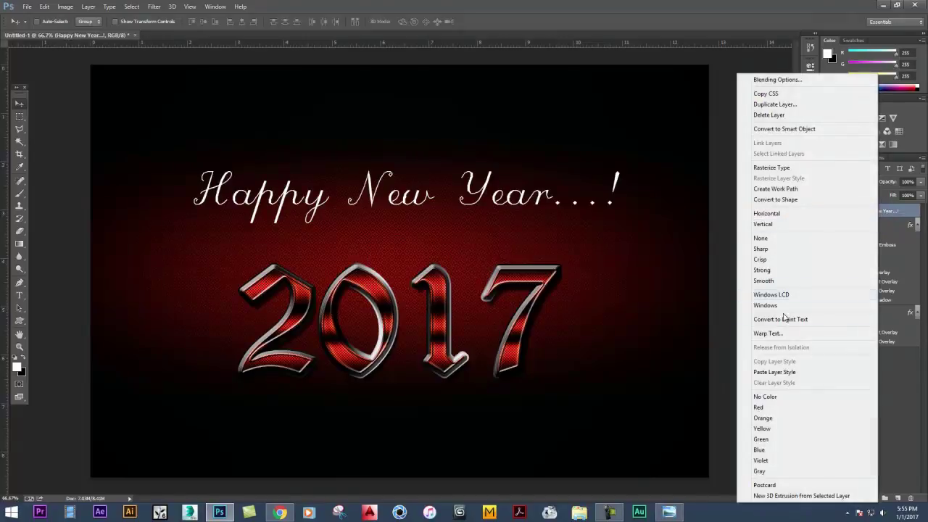
left_click(775, 372)
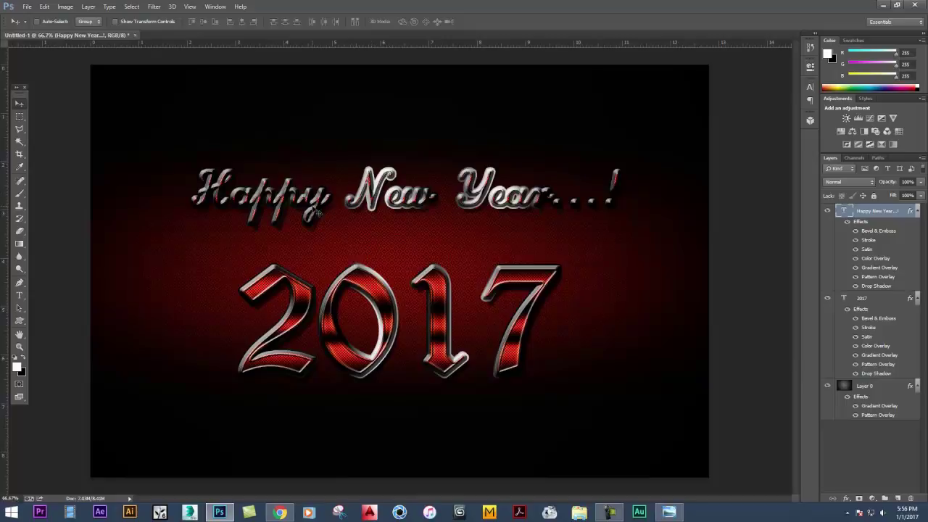
Reduce the stroke size of the "Happy New Year...!" layer to nearly its minimum.
right_click(876, 214)
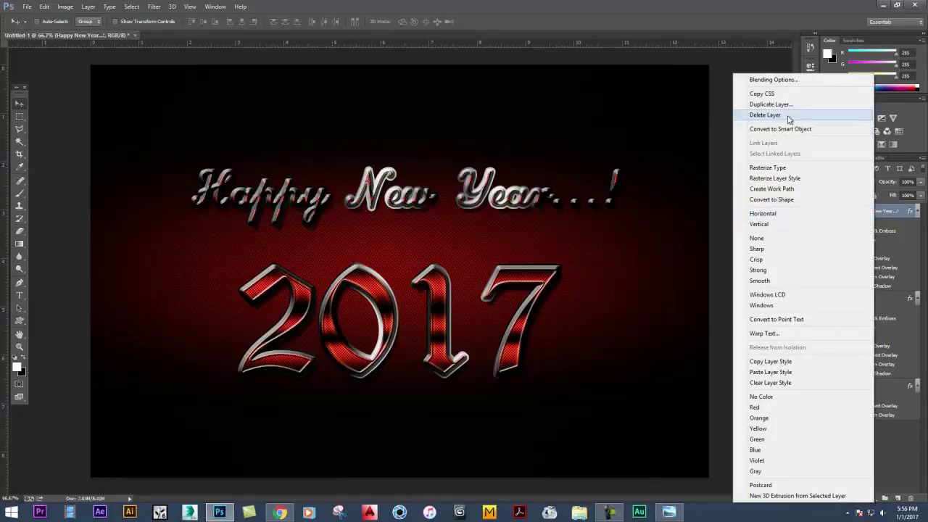
left_click(780, 80)
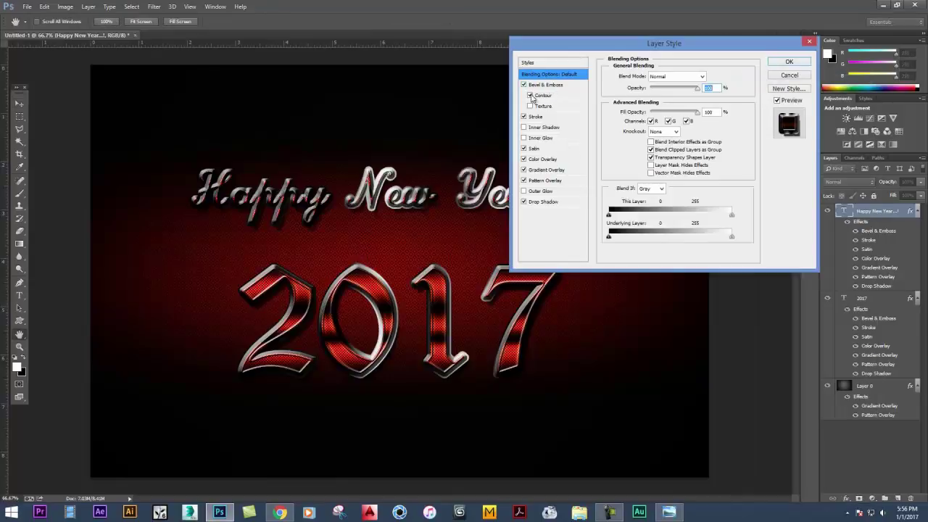
left_click(535, 117)
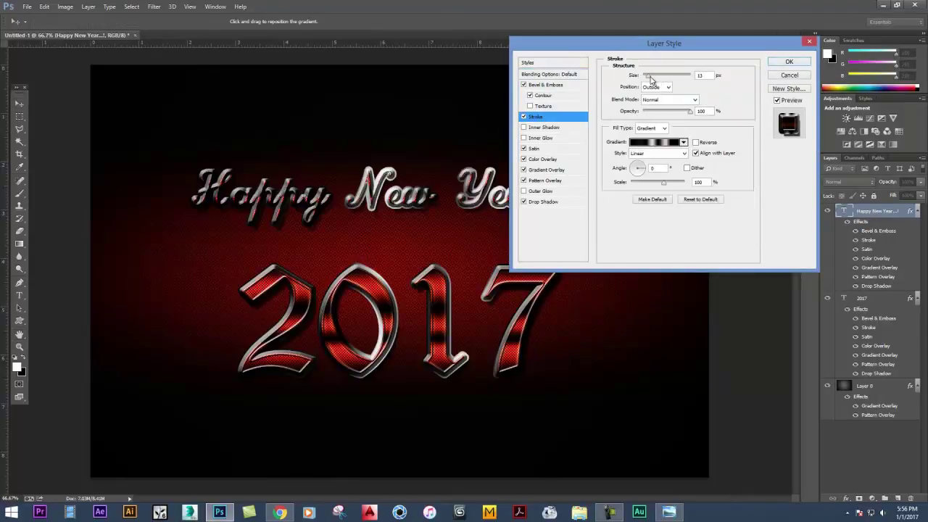
left_click_drag(650, 79, 643, 79)
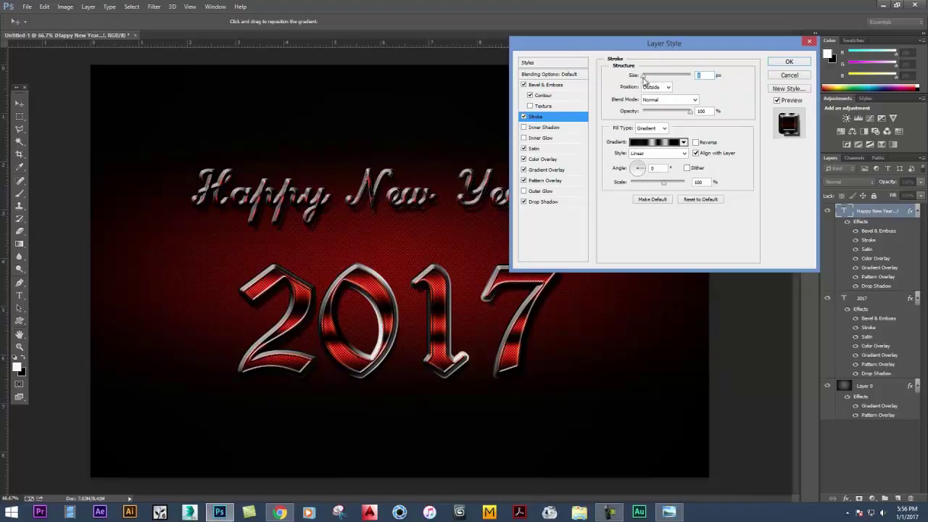
Lower the greeting's Bevel & Emboss depth to about 541% and reduce its size to a few pixels.
left_click(552, 85)
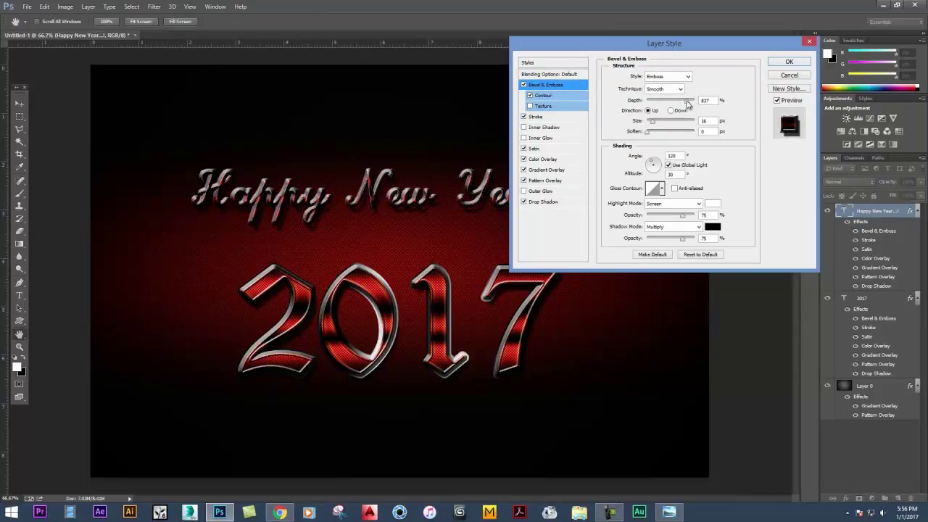
left_click_drag(688, 102, 678, 103)
left_click_drag(654, 122, 651, 123)
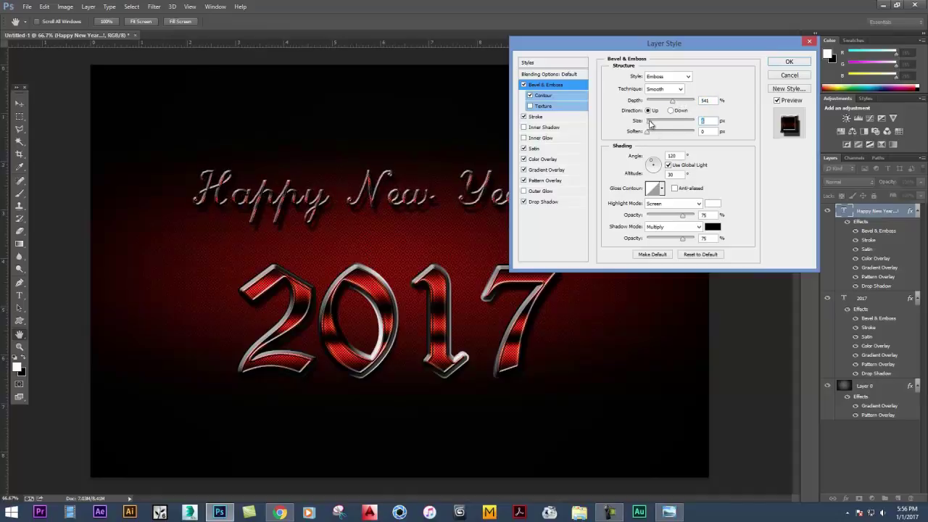
Change the greeting's Color Overlay colour to orange fc8505, using the Overlay blend mode.
left_click(545, 169)
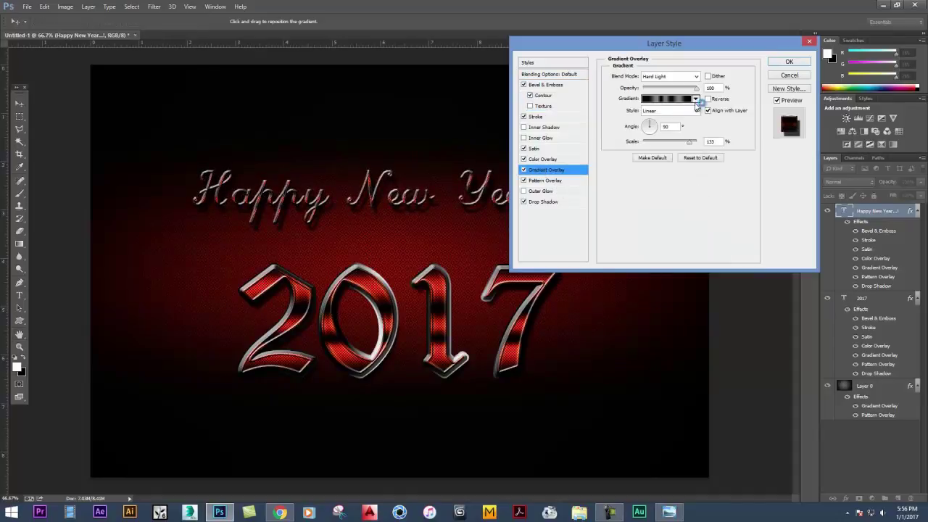
left_click(543, 159)
left_click(709, 76)
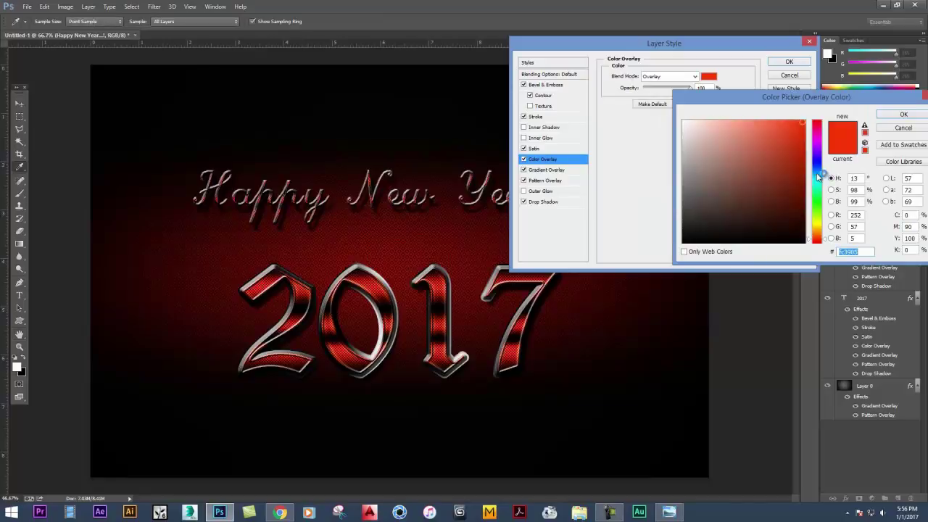
left_click(819, 176)
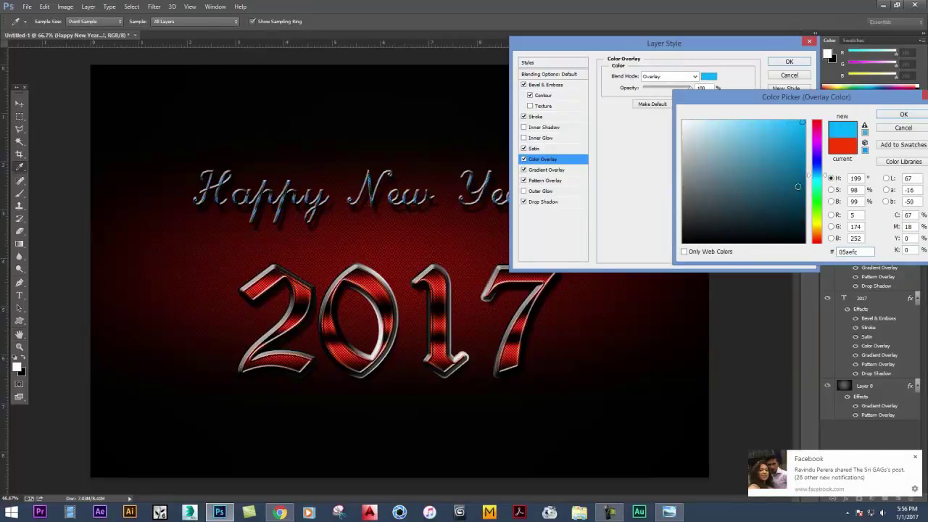
left_click(820, 233)
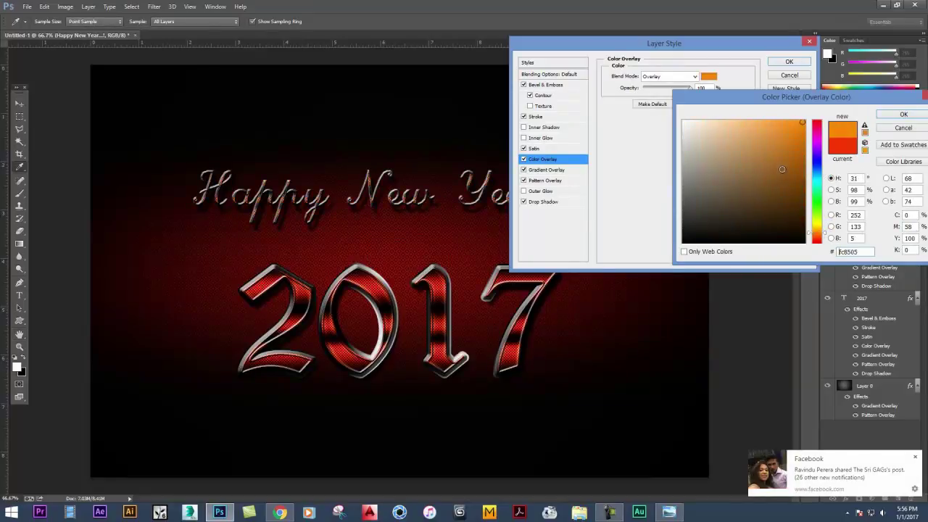
left_click(903, 114)
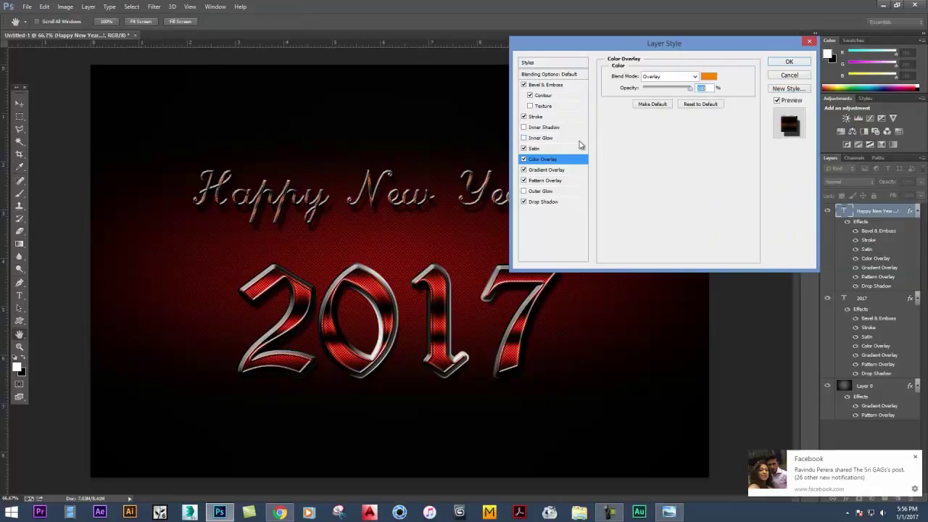
Reduce the greeting's Drop Shadow size to 6 px, shorten its distance, and apply the layer style.
left_click(543, 203)
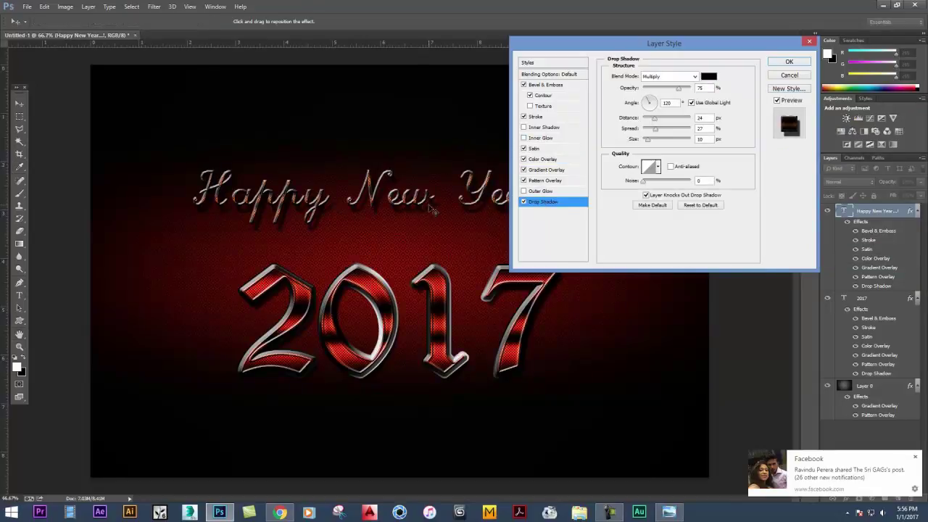
left_click_drag(649, 144, 648, 124)
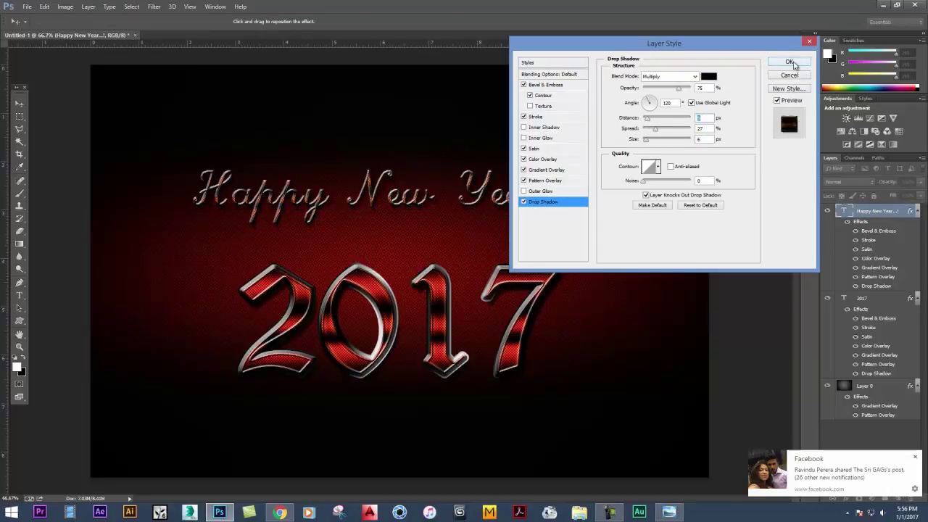
left_click(793, 64)
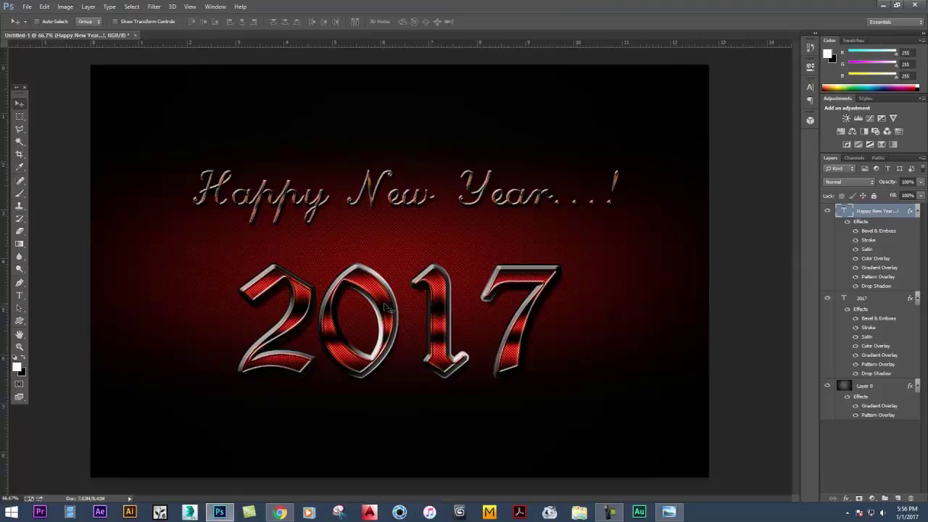
Duplicate the 2017 text layer as "2017 copy" in the same document.
left_click(868, 301)
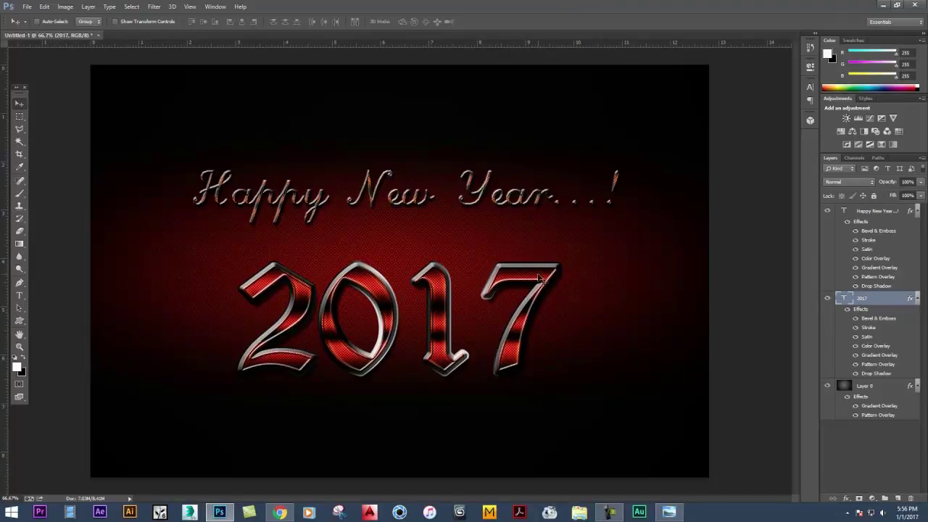
right_click(870, 299)
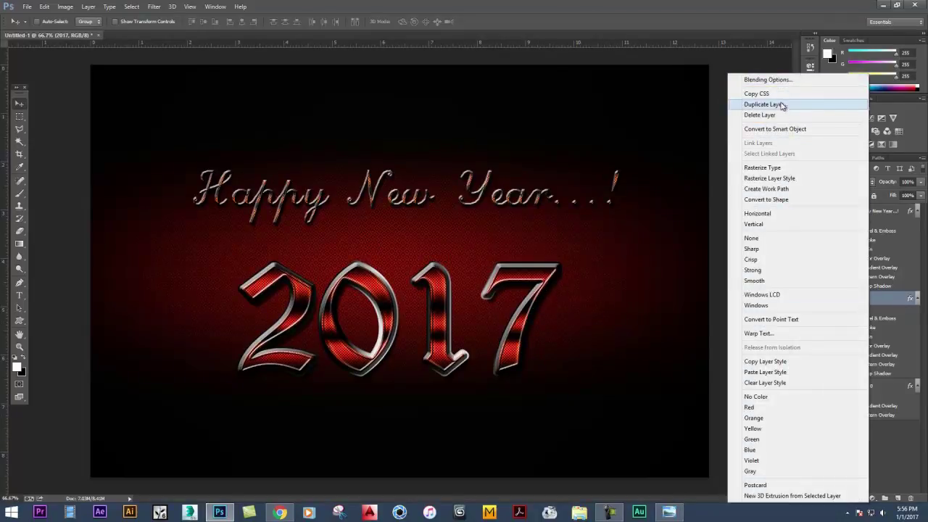
left_click(777, 104)
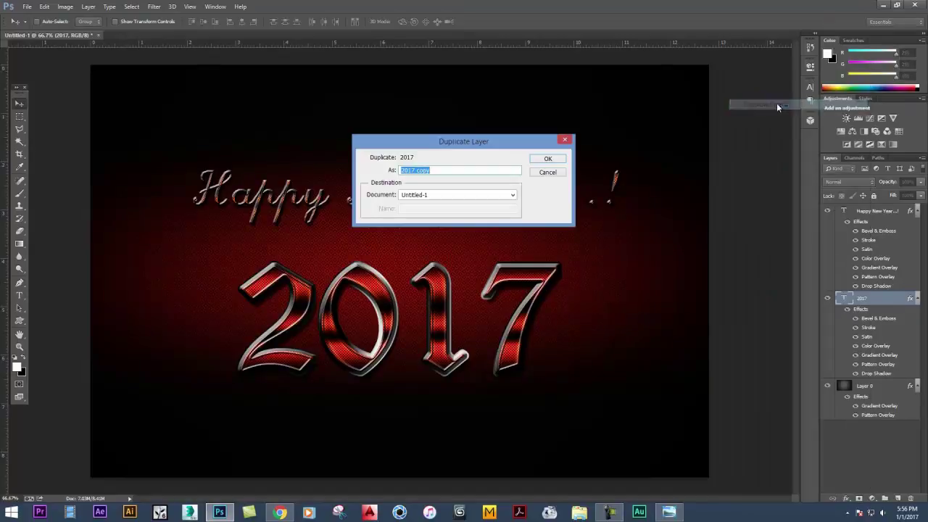
left_click(547, 158)
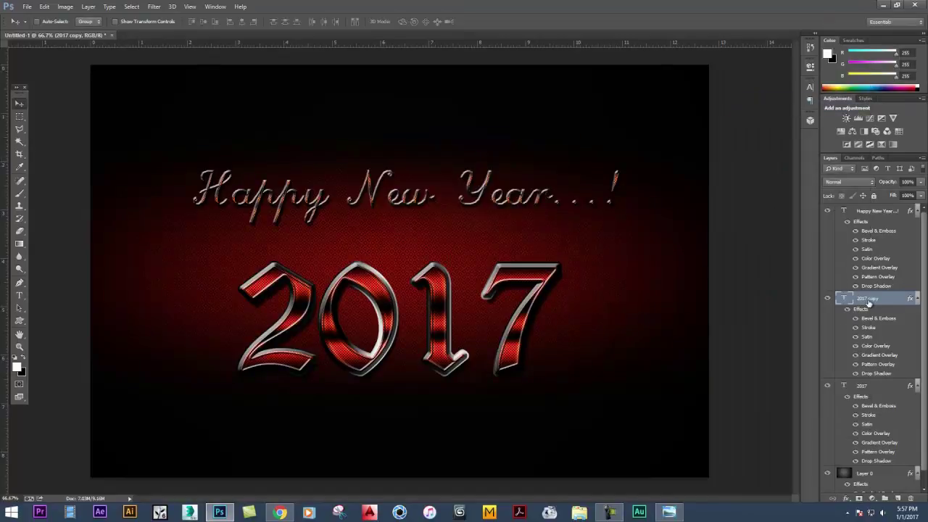
Convert the 2017 copy layer to a smart object and rasterize it.
right_click(870, 303)
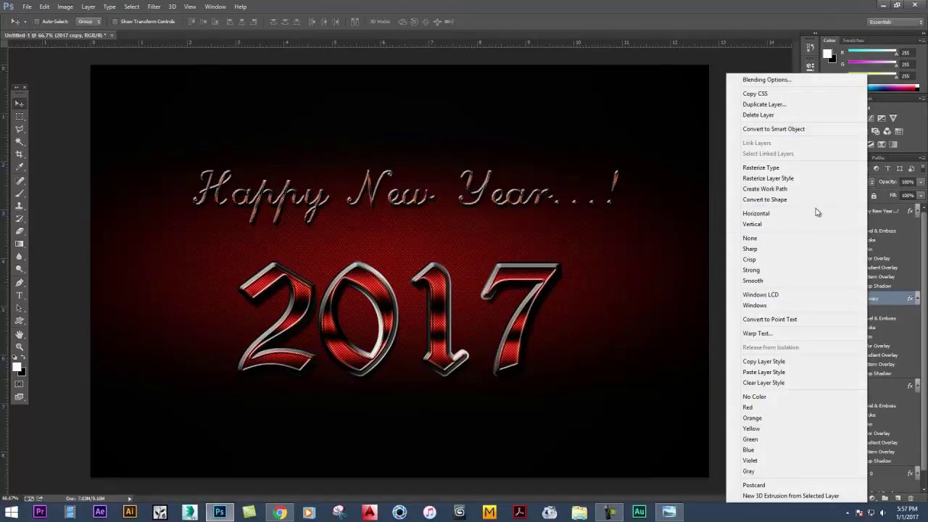
left_click(774, 129)
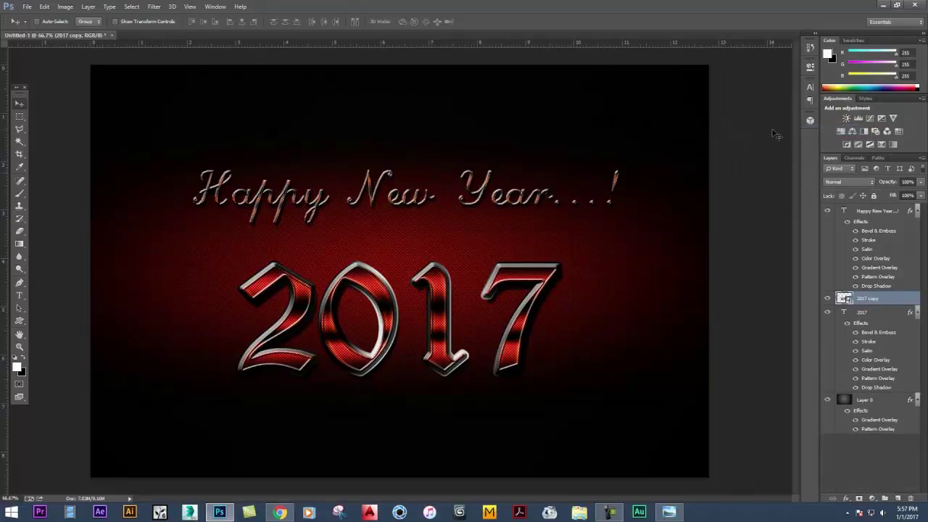
right_click(866, 302)
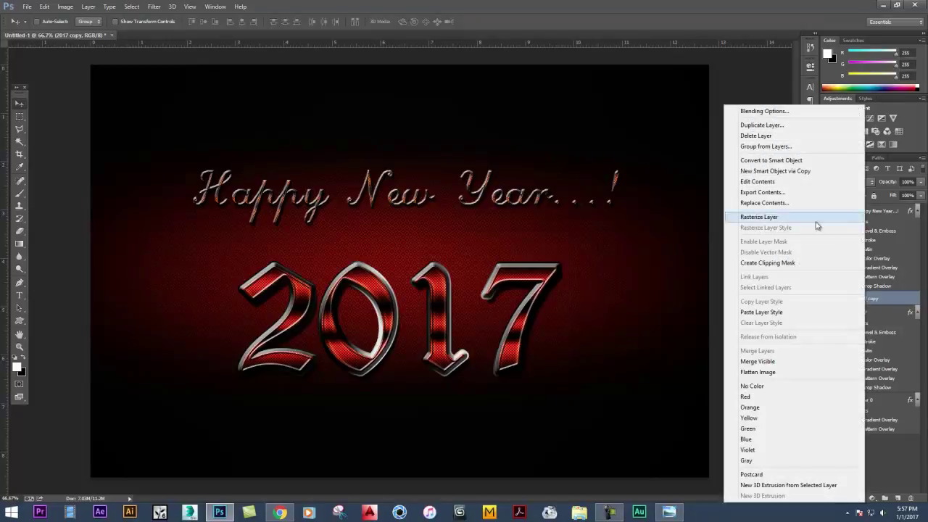
left_click(761, 219)
Try moving the rasterized 2017 copy away from the original text, and undo the move.
left_click(827, 301)
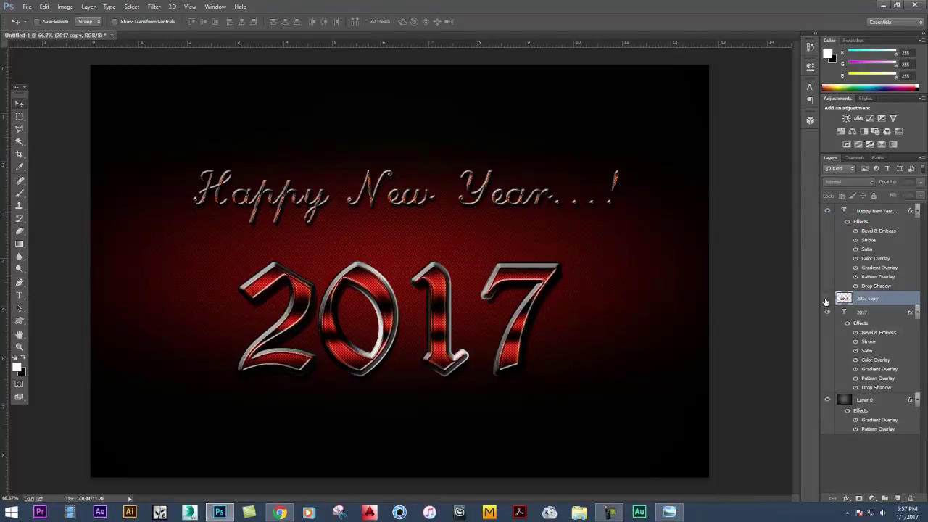
left_click_drag(552, 284, 591, 220)
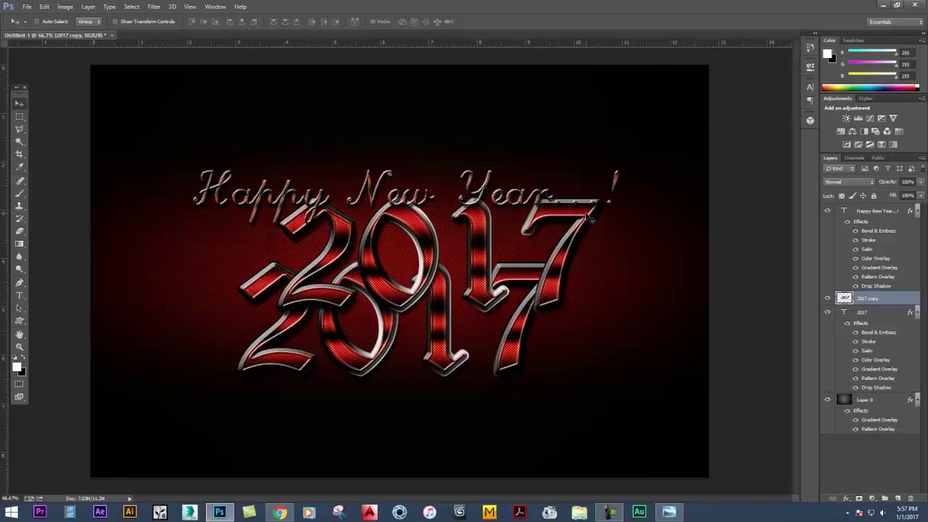
key("ctrl+z")
Flip the 2017 copy vertically below the original with Free Transform, at about 76.5% of its height.
left_click(45, 6)
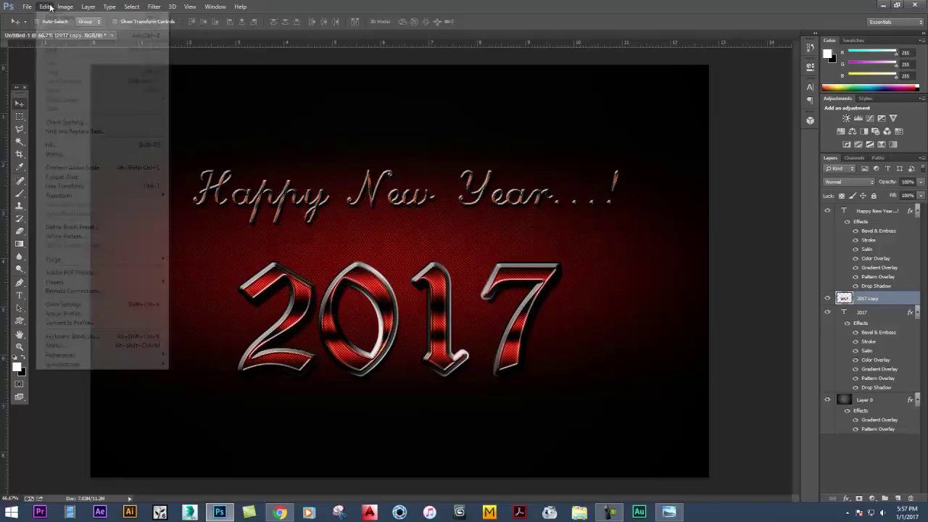
left_click(66, 187)
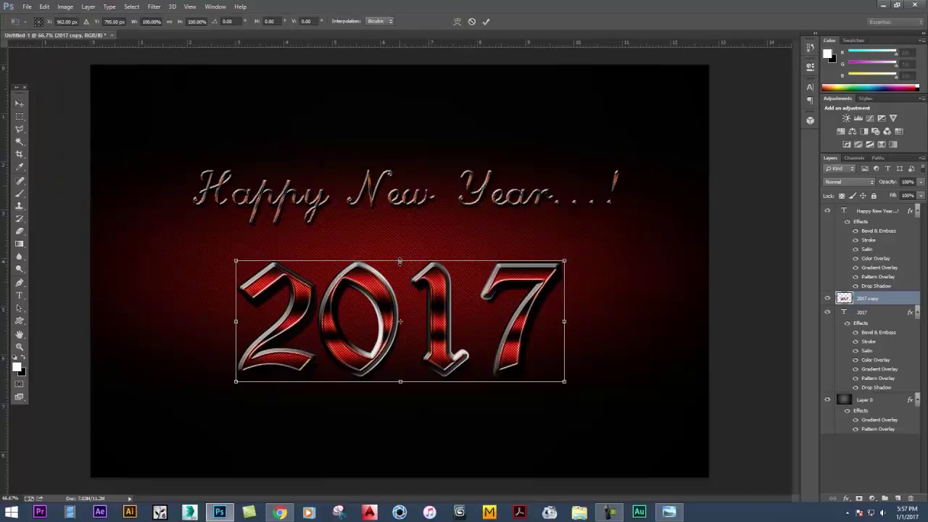
left_click_drag(400, 261, 395, 478)
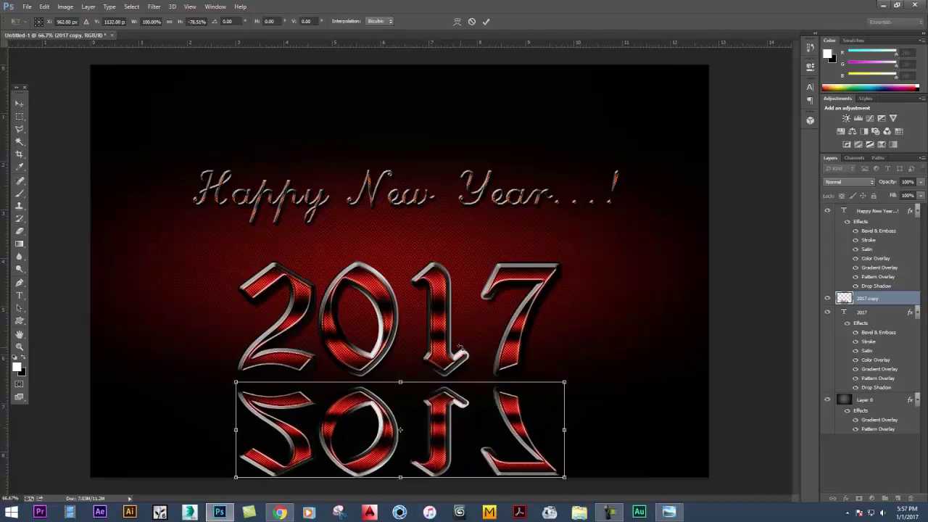
key("Return")
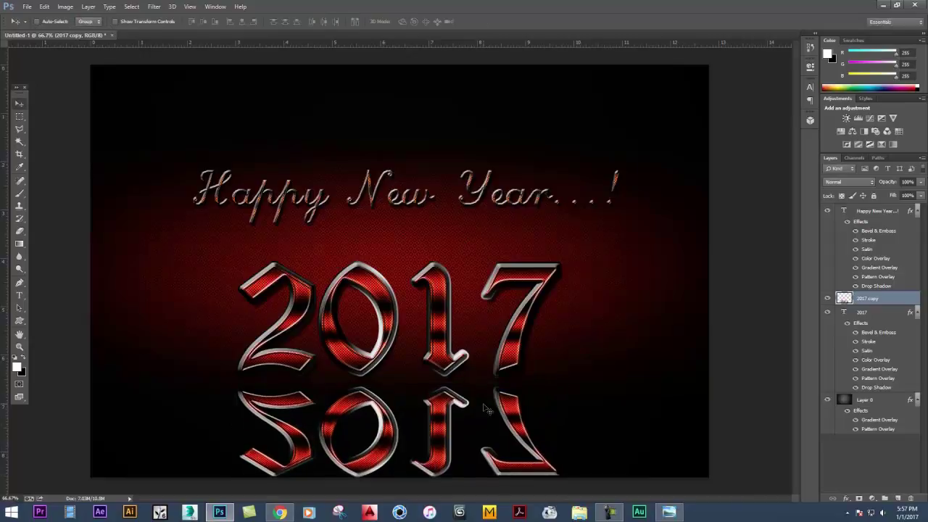
Move the flipped 2017 copy up against the base of the digits and lower its opacity to 22%.
left_click_drag(446, 419, 446, 409)
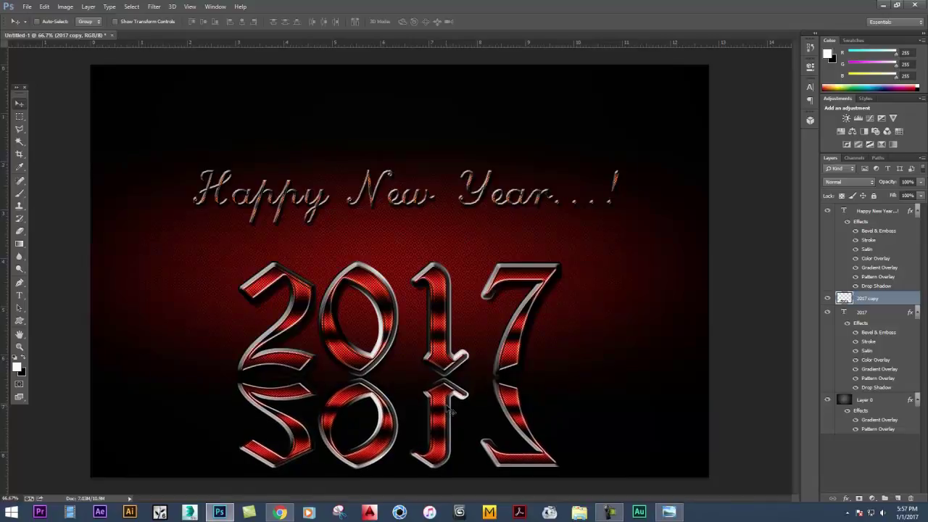
left_click(921, 184)
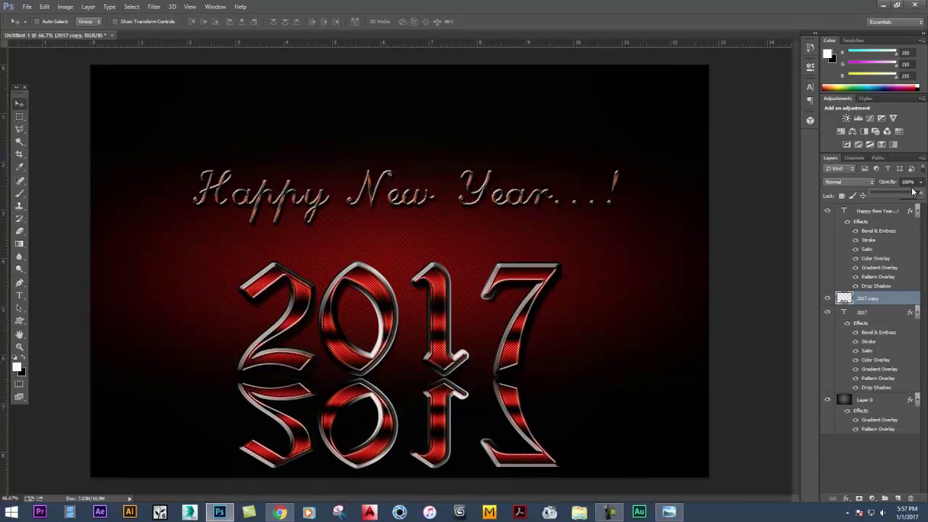
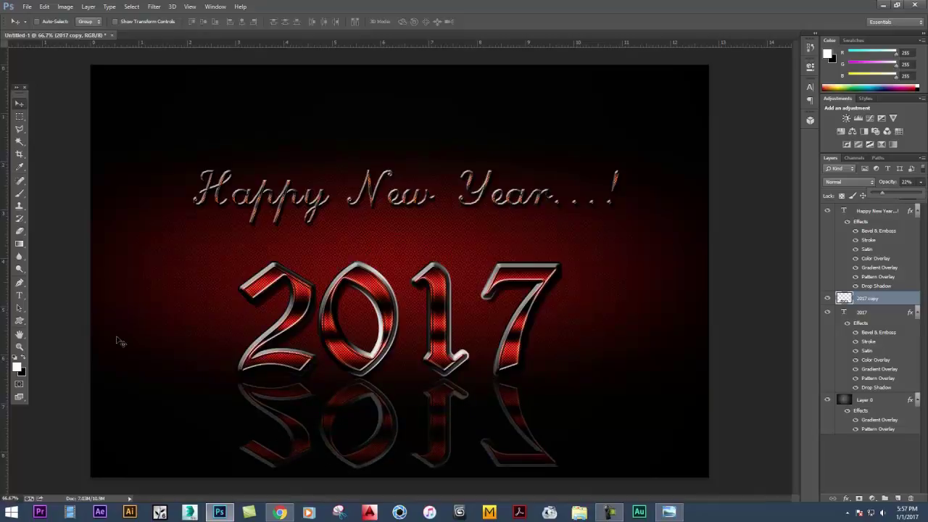
Try deleting the lower part of the reflection's first three digits with an unfeathered rectangular selection, and undo it.
left_click(23, 118)
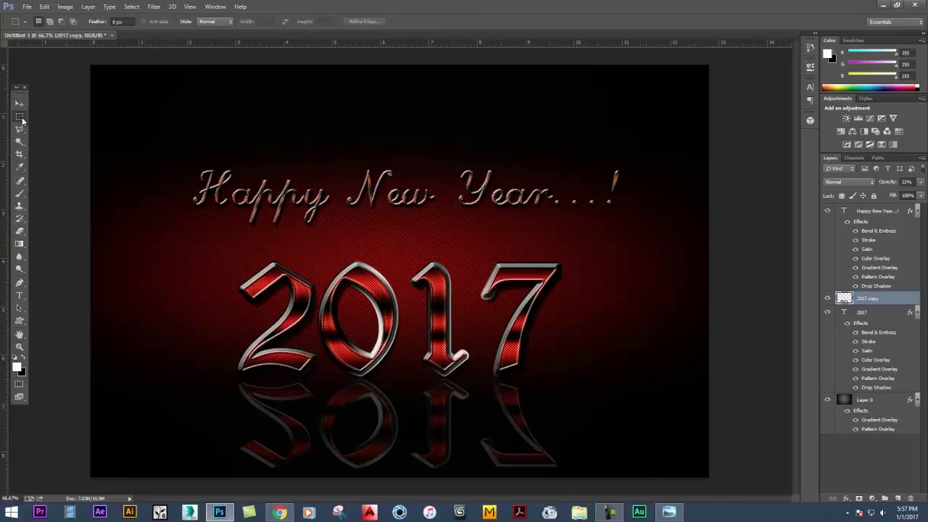
right_click(22, 121)
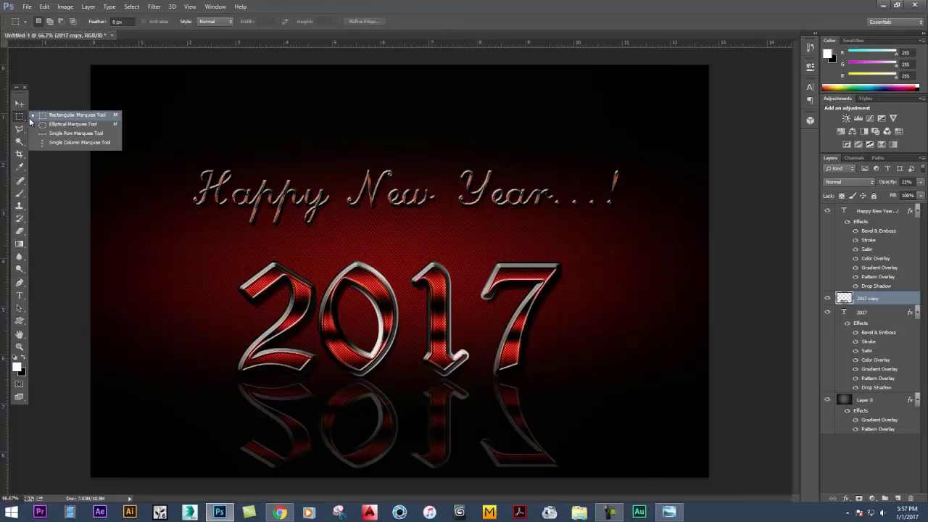
left_click(73, 116)
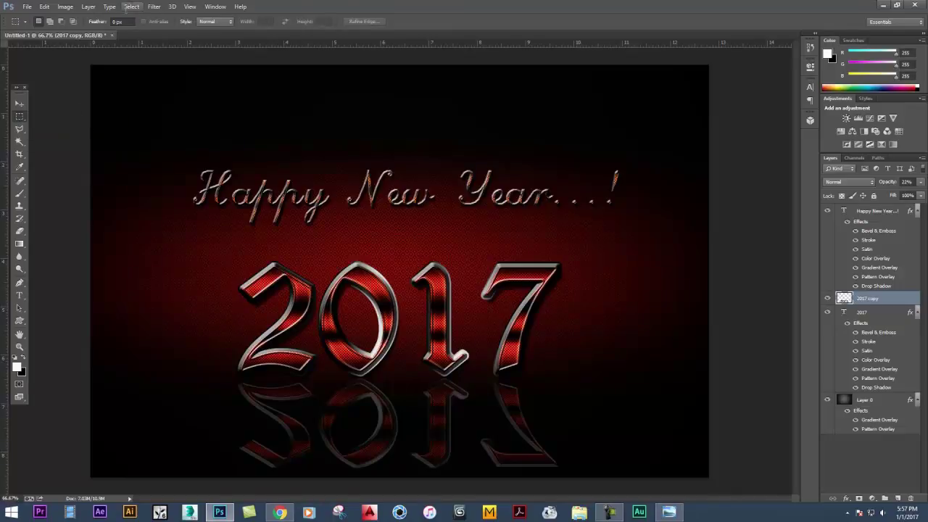
left_click(114, 21)
left_click_drag(227, 403, 471, 470)
key("Delete")
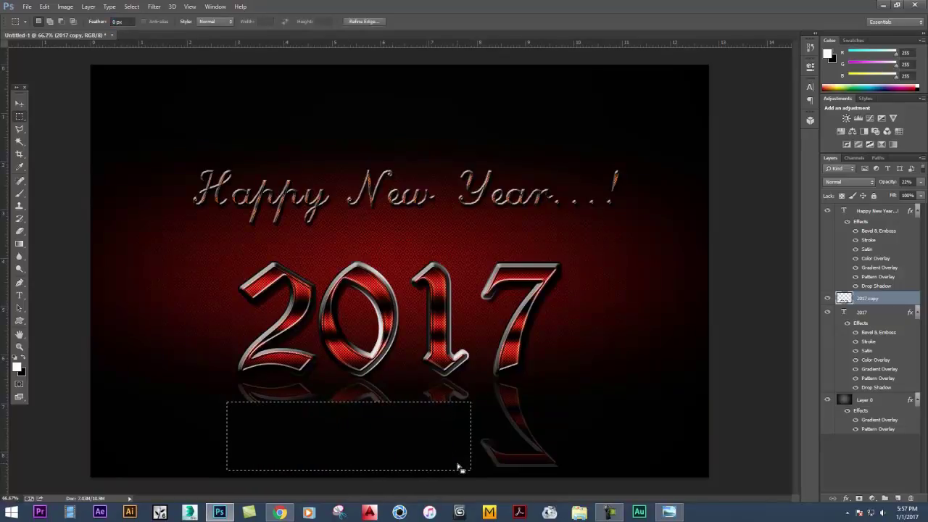
key("ctrl+d")
key("ctrl+alt+z")
key("ctrl+alt+z")
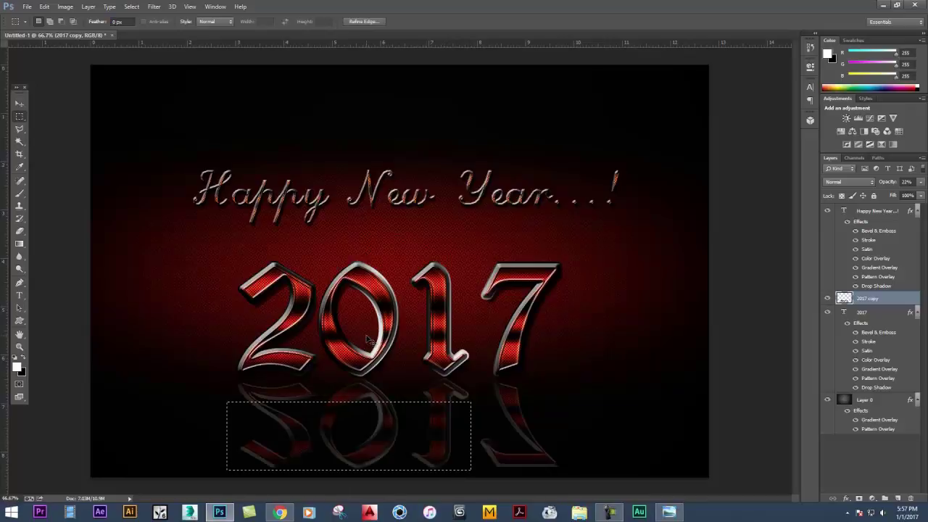
key("ctrl+d")
Set the Rectangular Marquee feather to 50 px, delete the lower part of the whole reflection and deselect.
left_click(116, 21)
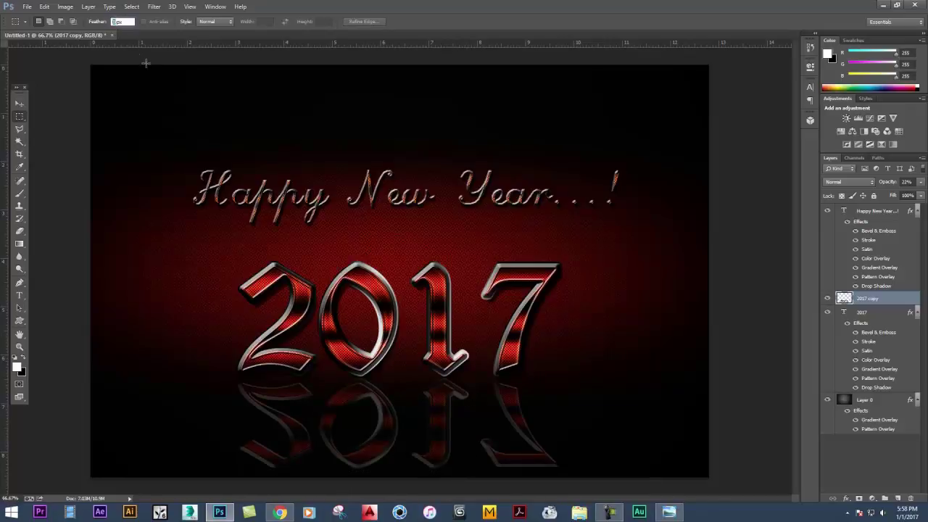
key("Return")
left_click_drag(217, 476, 623, 414)
key("Delete")
key("ctrl+d")
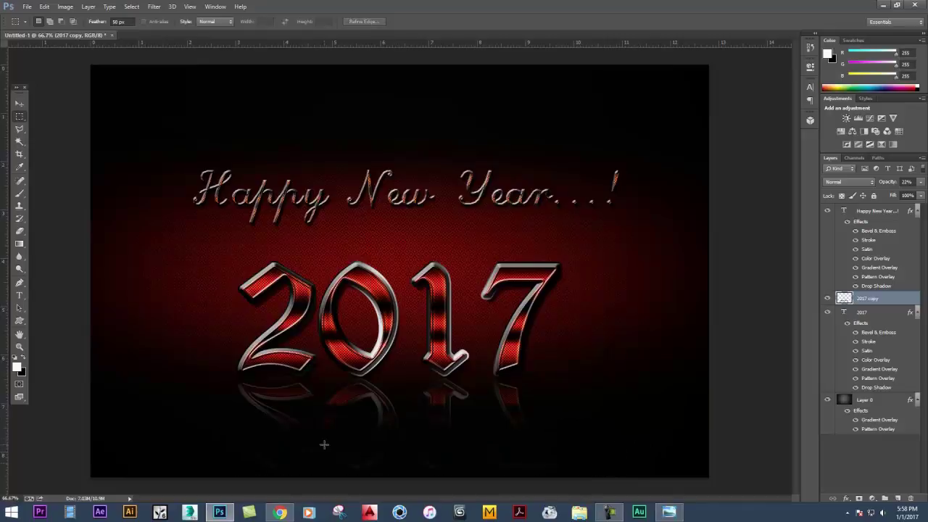
Fade the bottom of the reflection further with a second feathered deletion and lower its opacity to about 18%.
left_click_drag(219, 435, 630, 502)
left_click(410, 422)
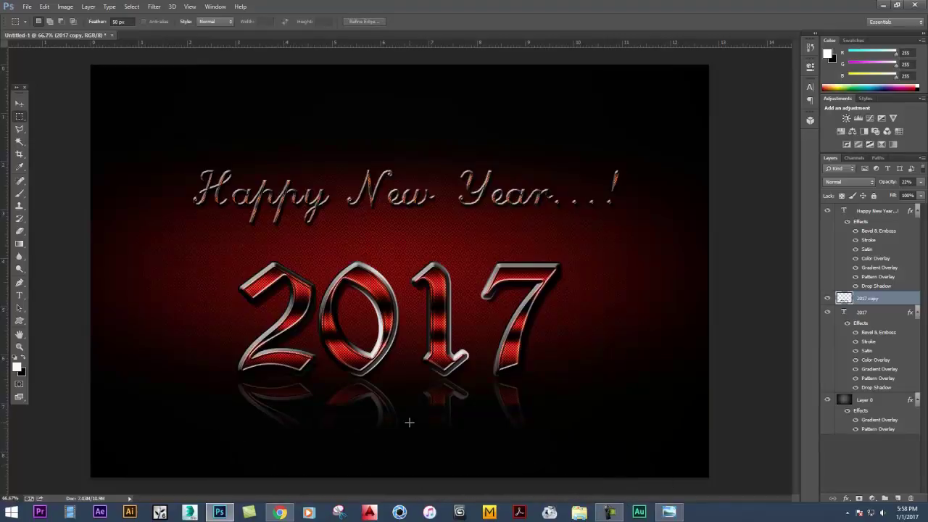
left_click(921, 182)
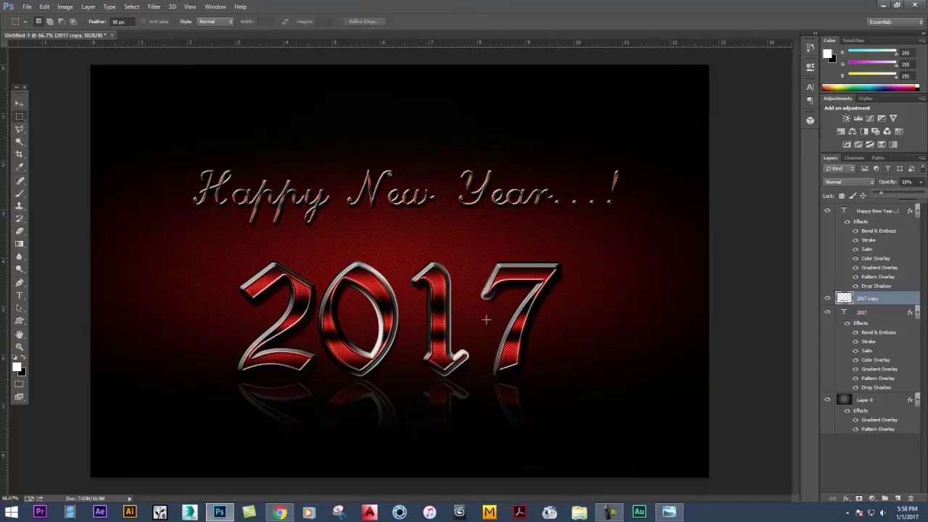
Switch to Chrome, browse the lens flare image results, and return to Photoshop.
left_click(279, 513)
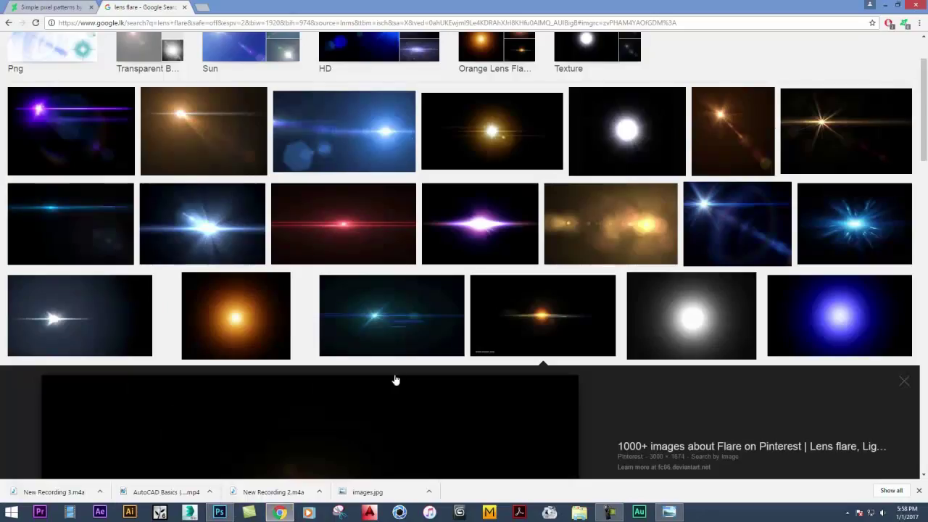
left_click(254, 156)
scroll(326, 218, "up", 3)
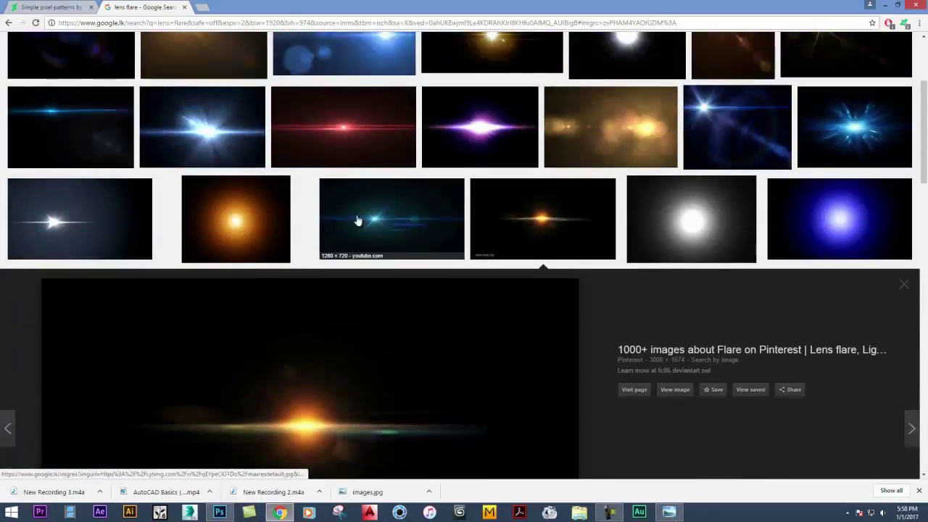
scroll(543, 282, "down", 10)
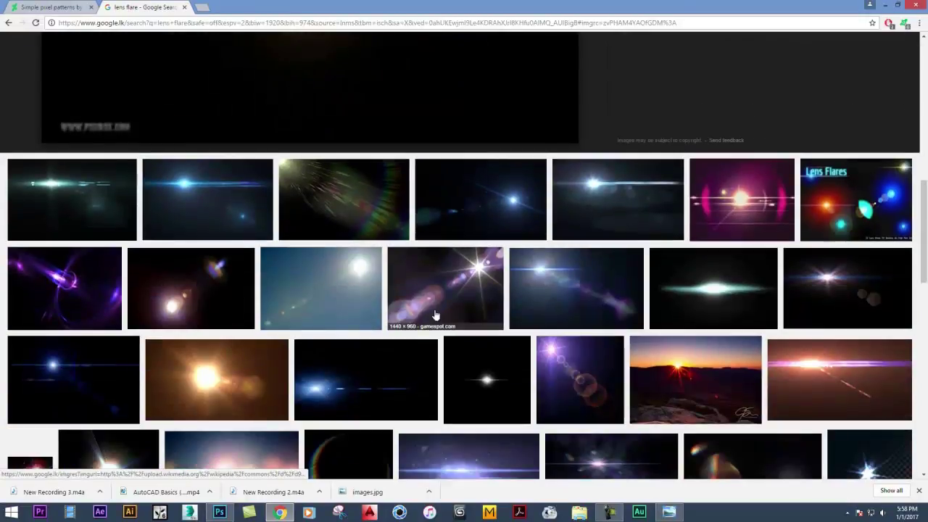
scroll(435, 315, "up", 6)
left_click(884, 5)
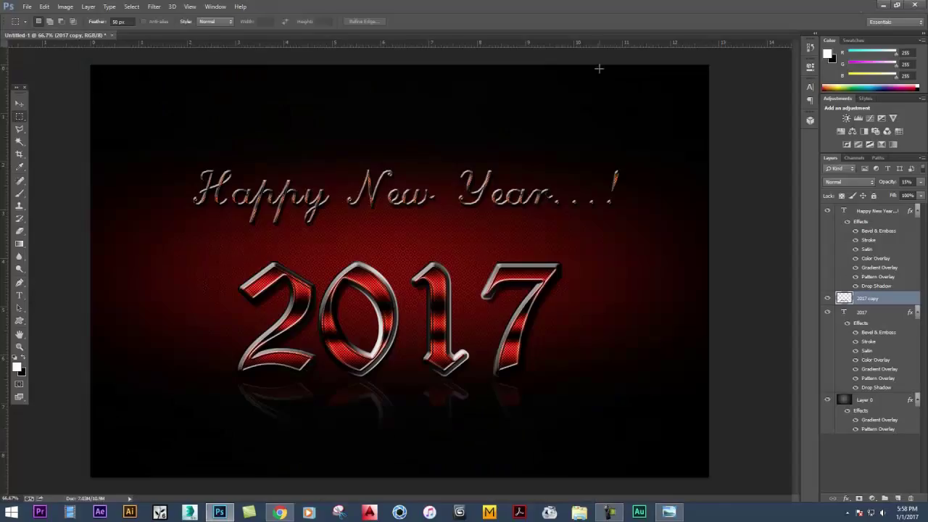
Open the orange lens flare JPG from the Adobe folder on Local Disk (H:).
left_click(27, 6)
left_click(35, 27)
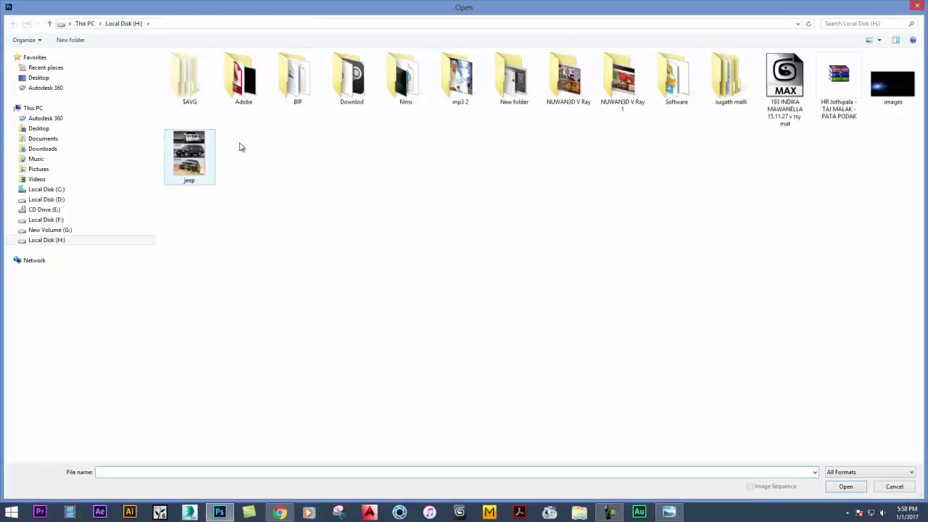
double_click(243, 78)
double_click(190, 87)
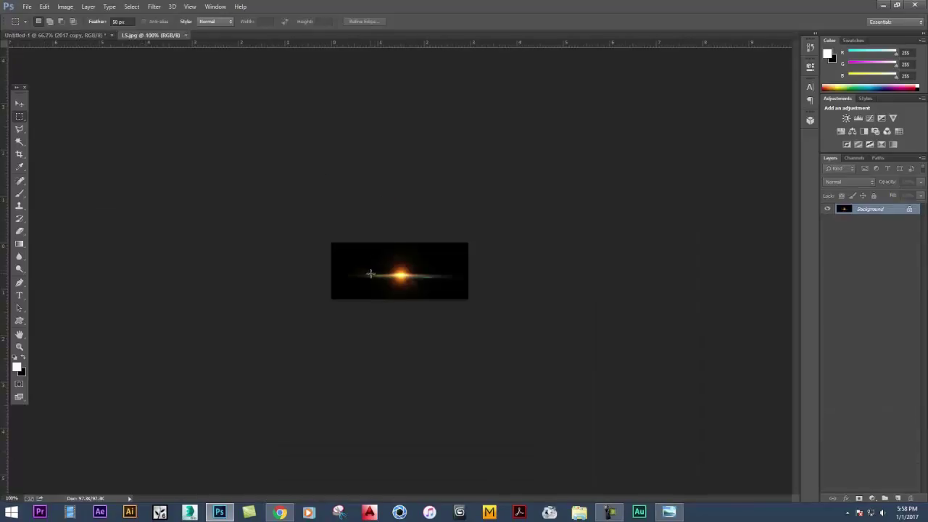
left_click(20, 103)
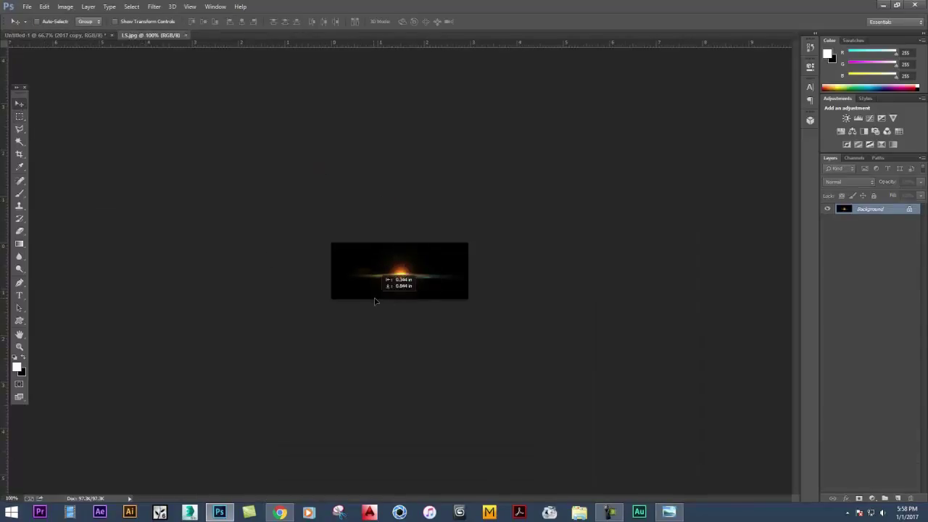
left_click(403, 280)
left_click(454, 194)
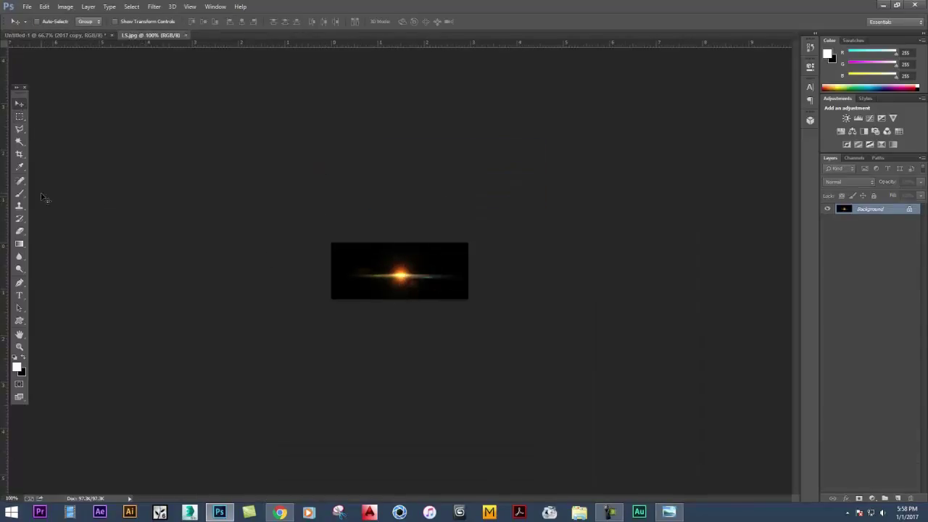
Set the Rectangular Marquee feather to 0 px and select practically the whole lens flare image.
left_click(19, 116)
left_click_drag(332, 244, 477, 308)
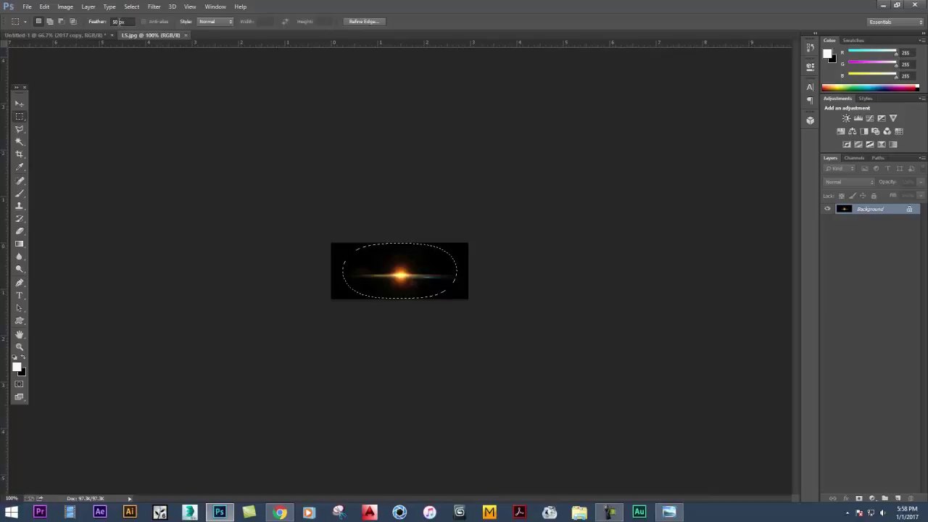
left_click(121, 22)
type("0")
left_click(363, 268)
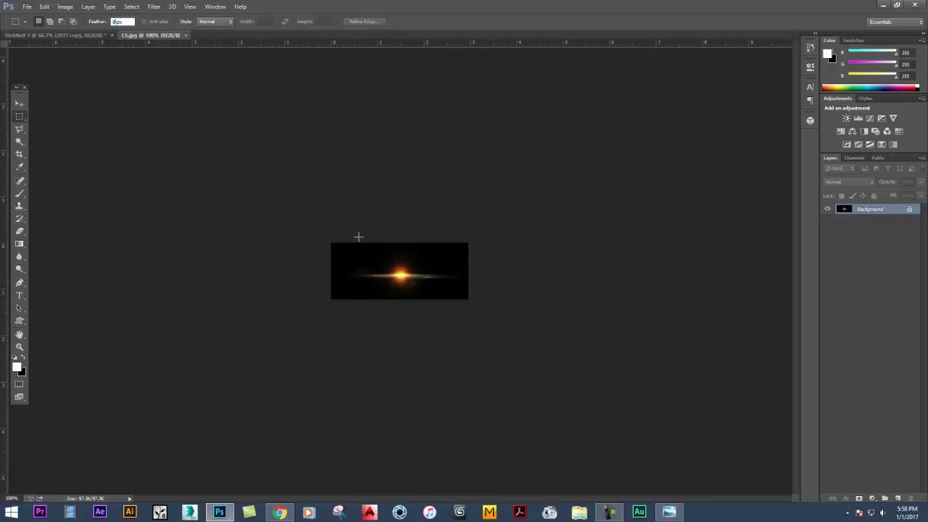
left_click_drag(328, 243, 507, 322)
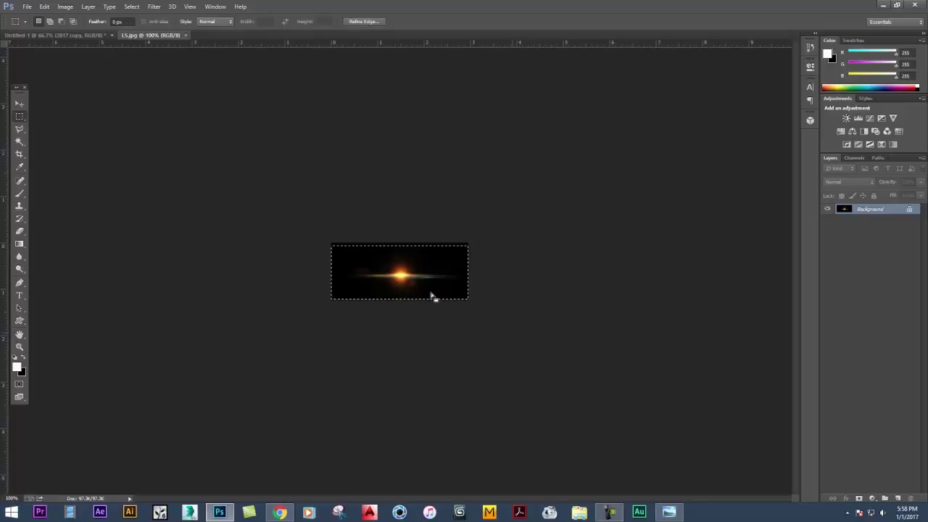
Copy the selected lens flare and paste it into the Untitled-1 document.
left_click(44, 6)
left_click(64, 71)
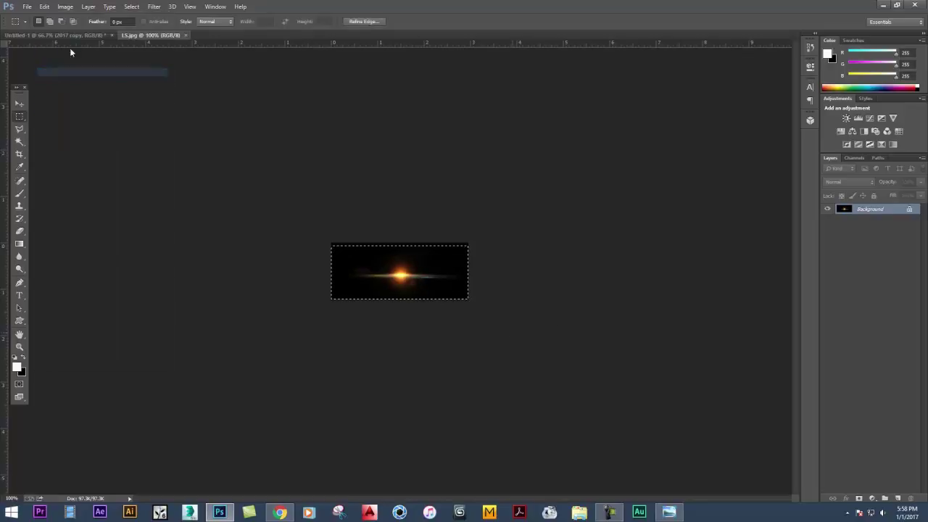
left_click(58, 35)
left_click(45, 6)
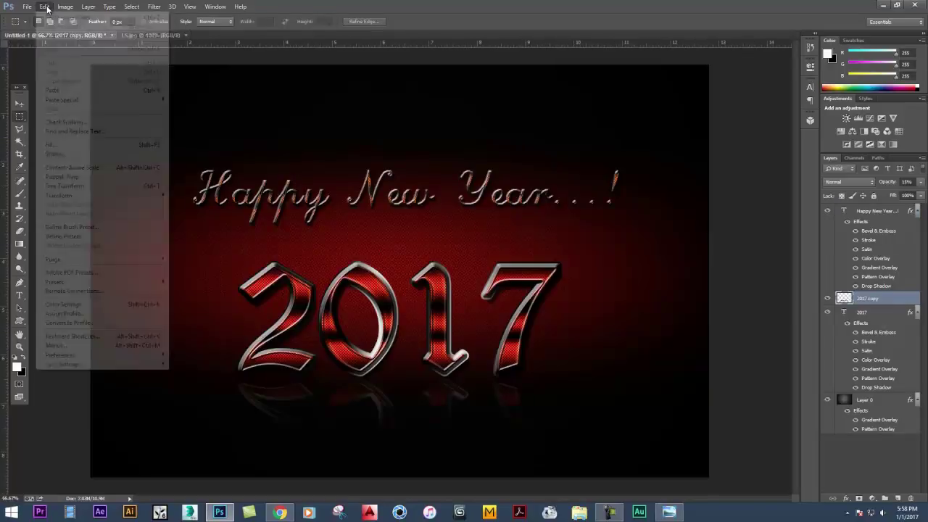
left_click(64, 90)
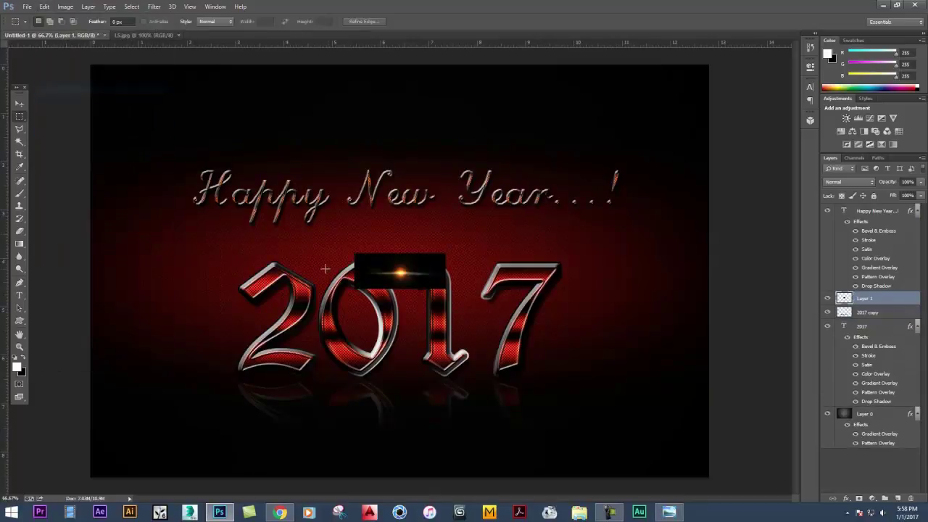
Set the pasted flare layer's blend mode to Screen and place it on the upper-left corner of the 7.
left_click(19, 103)
left_click_drag(386, 278, 602, 287)
left_click(847, 183)
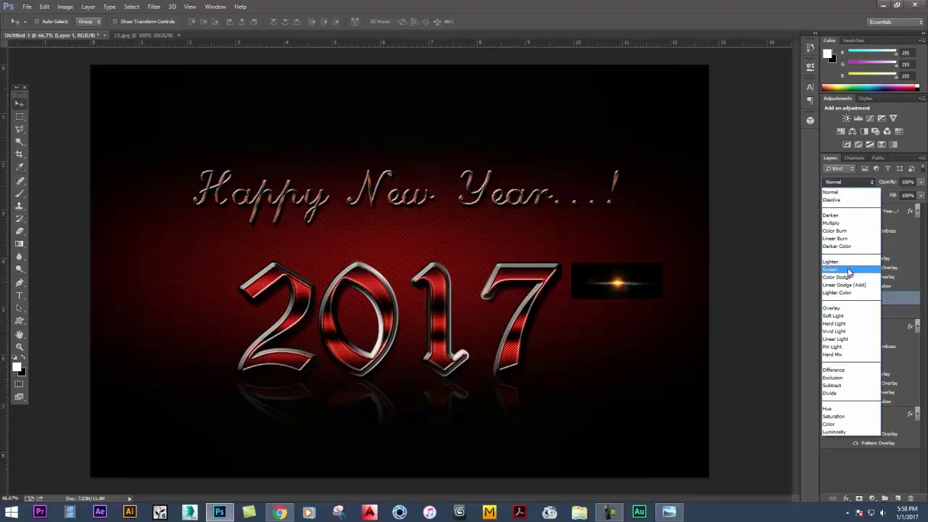
left_click(849, 269)
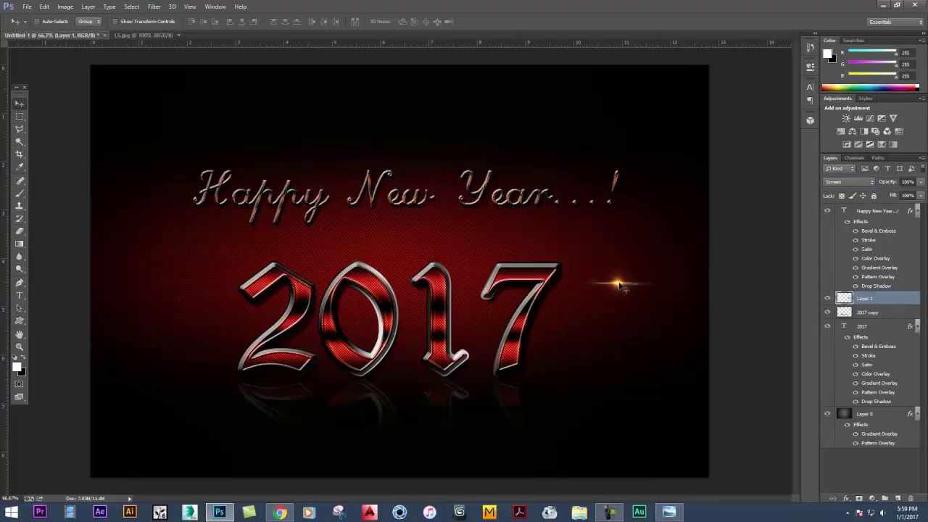
left_click_drag(622, 287, 506, 269)
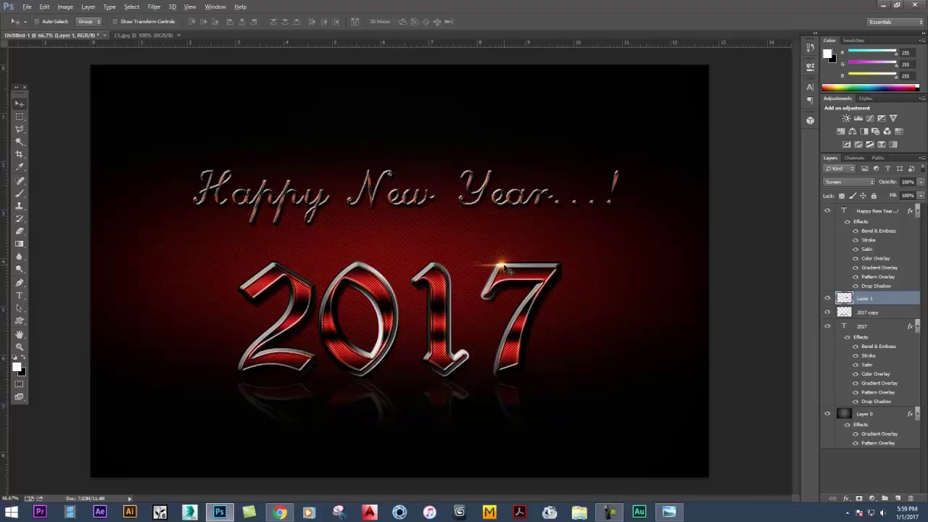
Duplicate the flare onto the right edge of the 1's stem and rotate the copy to about 89°.
left_click_drag(507, 269, 451, 318)
key("ctrl+j")
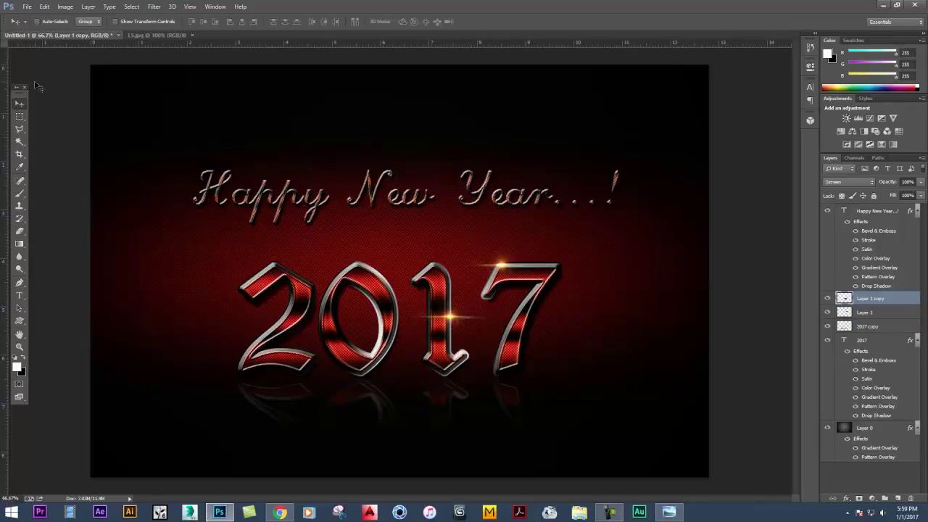
left_click(44, 7)
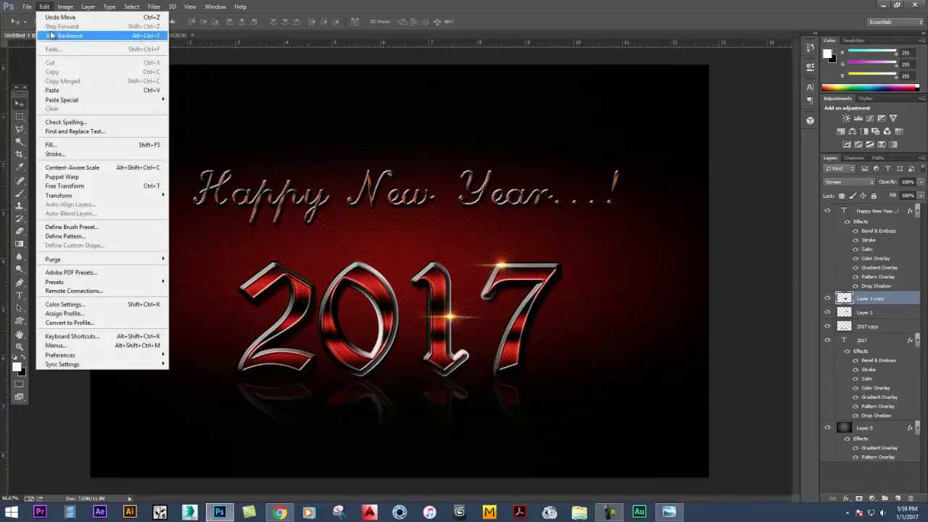
left_click(66, 186)
left_click_drag(498, 287, 487, 385)
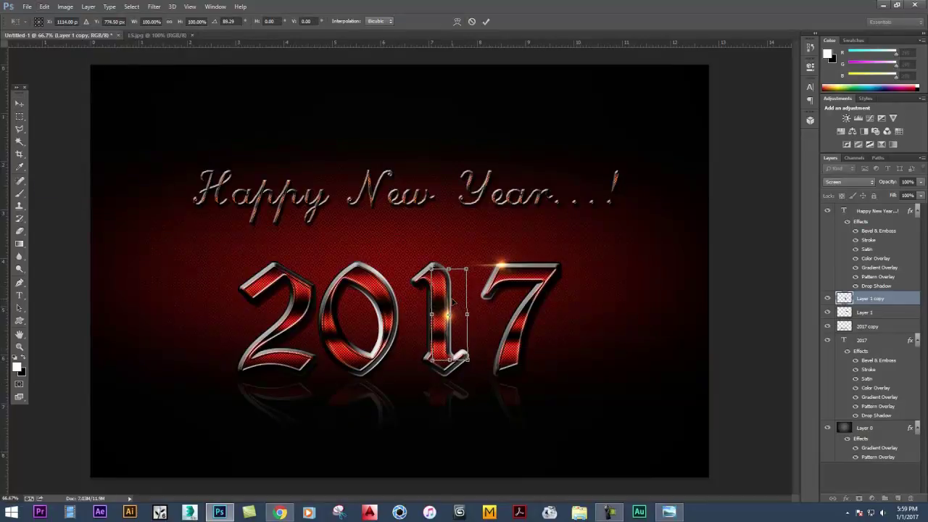
left_click_drag(453, 301, 454, 304)
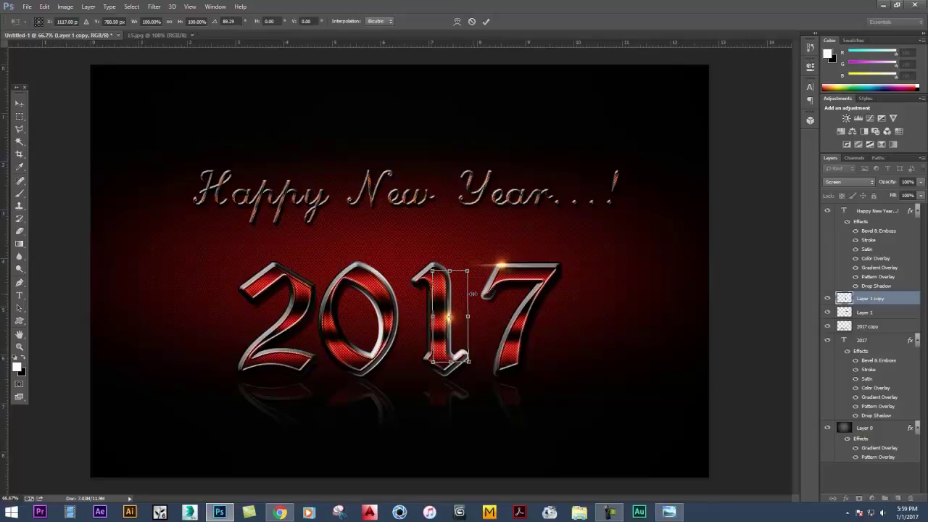
key("Return")
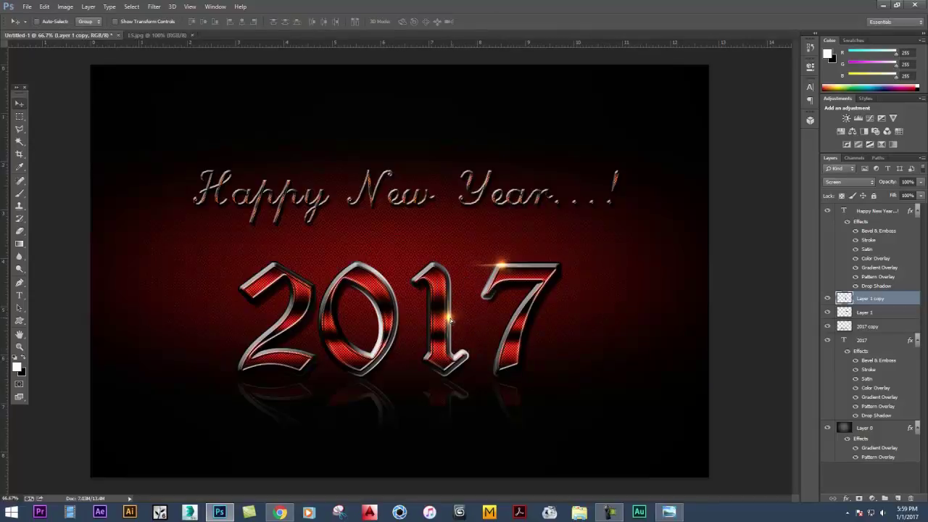
Duplicate the vertical flare onto the upper-left tip of the first digit 2 and rotate it diagonally along that edge.
left_click_drag(449, 319, 243, 293)
key("ctrl+j")
key("ctrl+t")
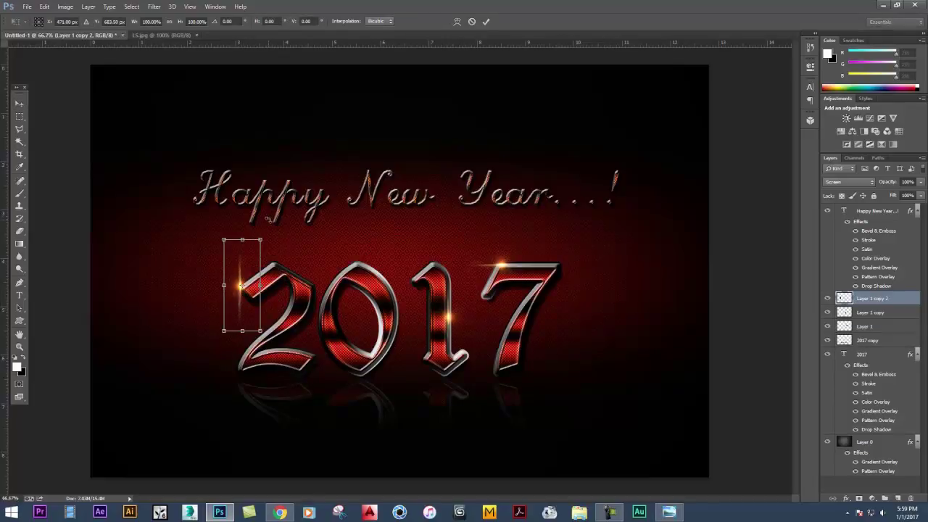
left_click_drag(283, 239, 315, 267)
key("Return")
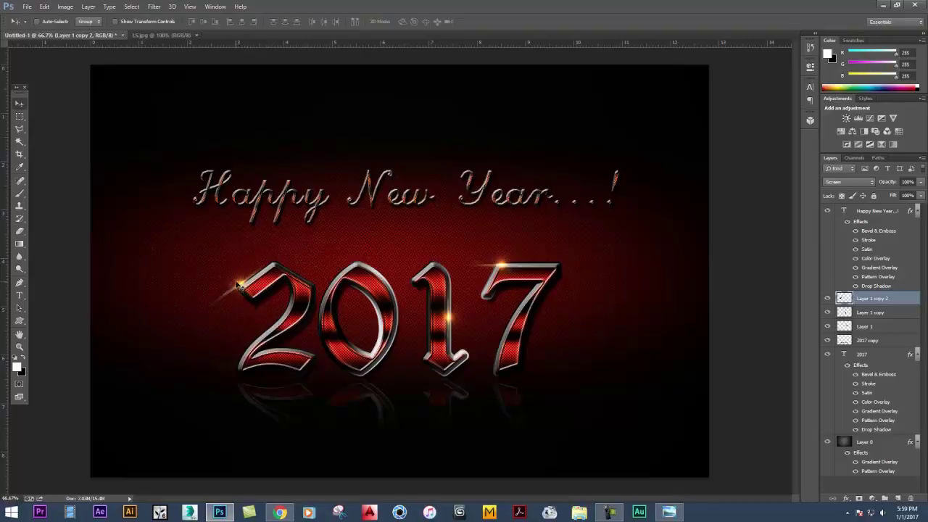
left_click_drag(239, 286, 249, 278)
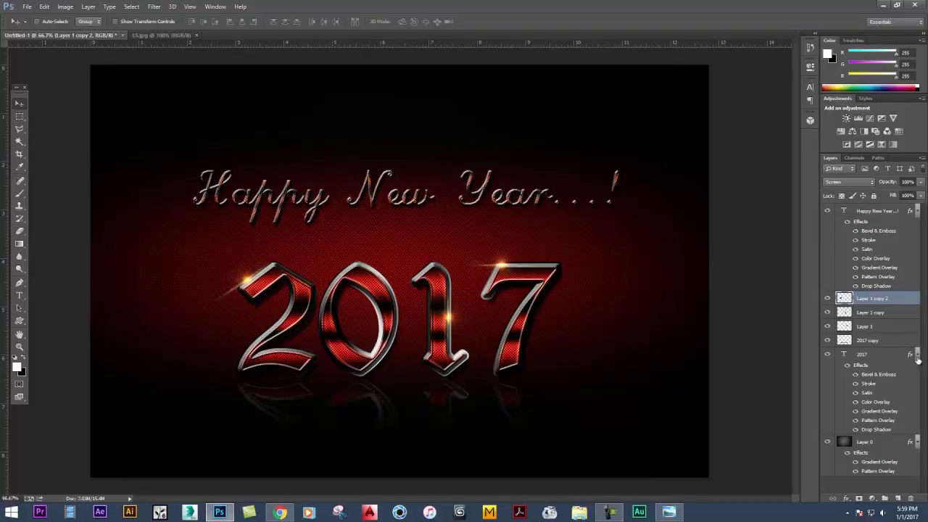
Change the 2017 text layer's Color Overlay to bright green (#39fc05) and apply the layer style.
left_click(875, 345)
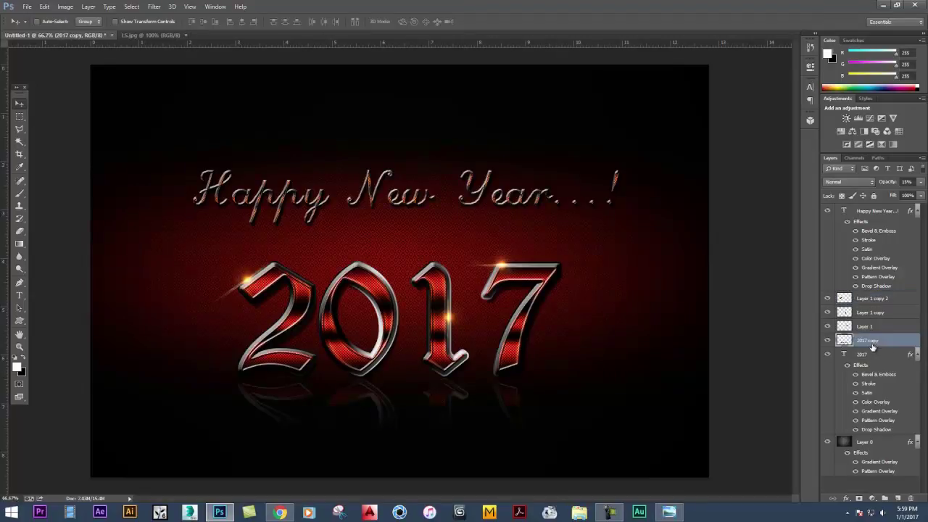
right_click(873, 355)
left_click(770, 80)
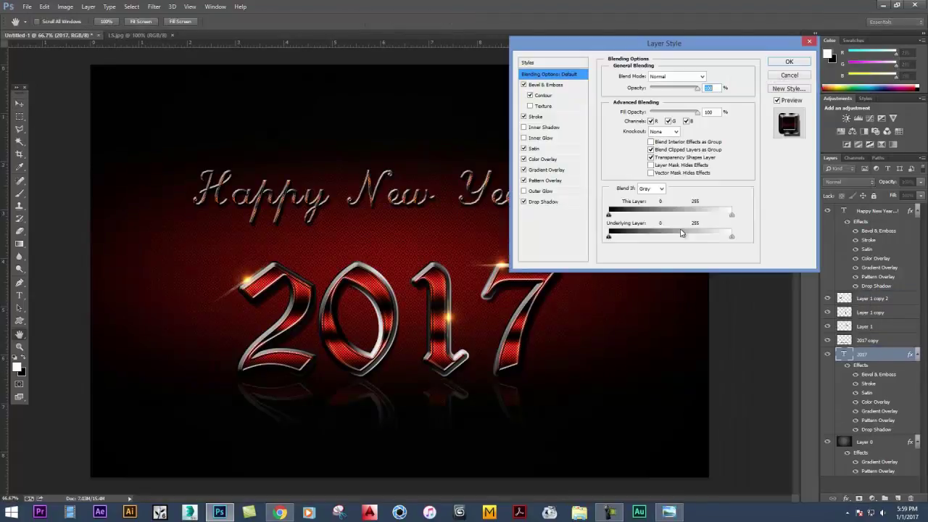
left_click(549, 171)
left_click(556, 159)
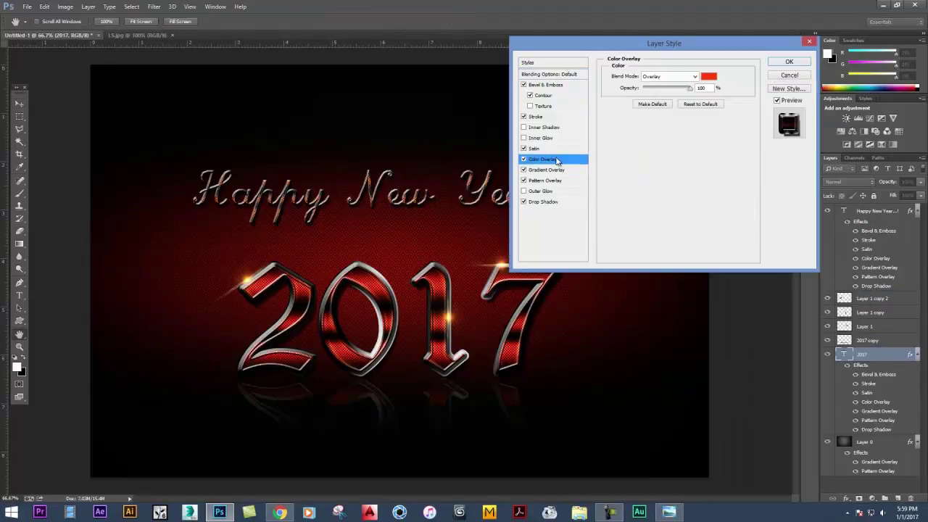
left_click(709, 77)
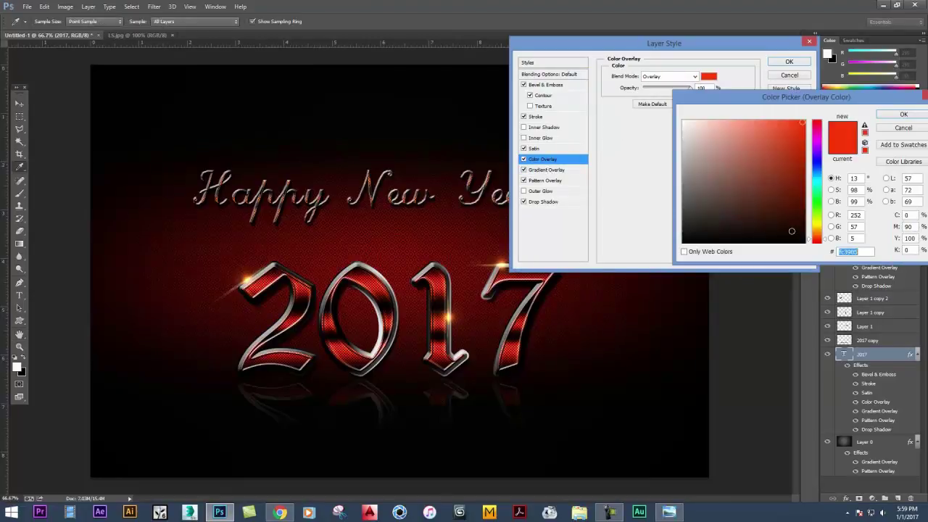
left_click(817, 211)
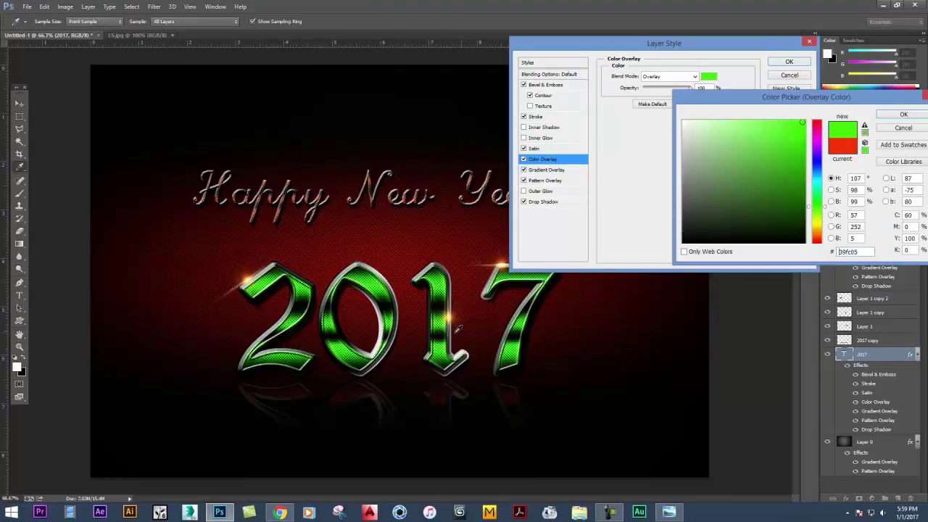
left_click(904, 115)
left_click(789, 63)
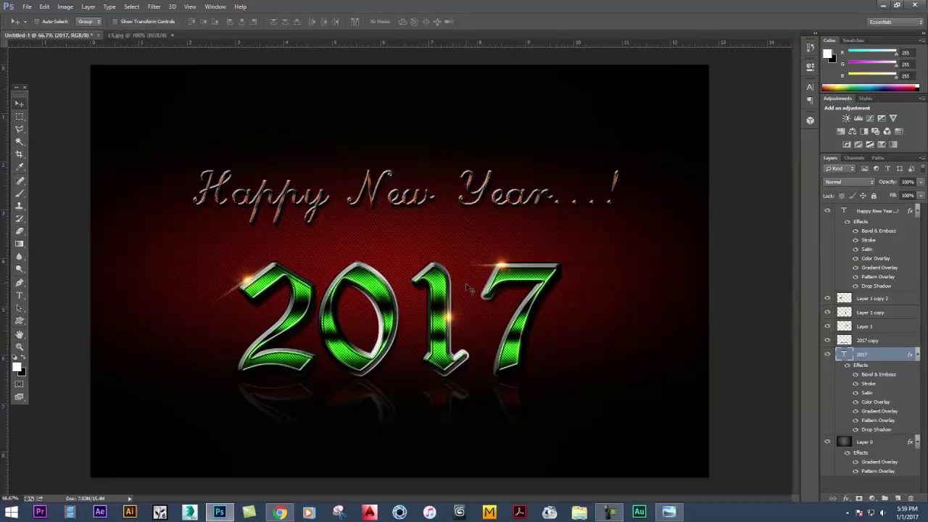
Recolor the middle stop of the background Layer 0's Gradient Overlay to dark green (hue 141°) and apply the layer style.
right_click(870, 444)
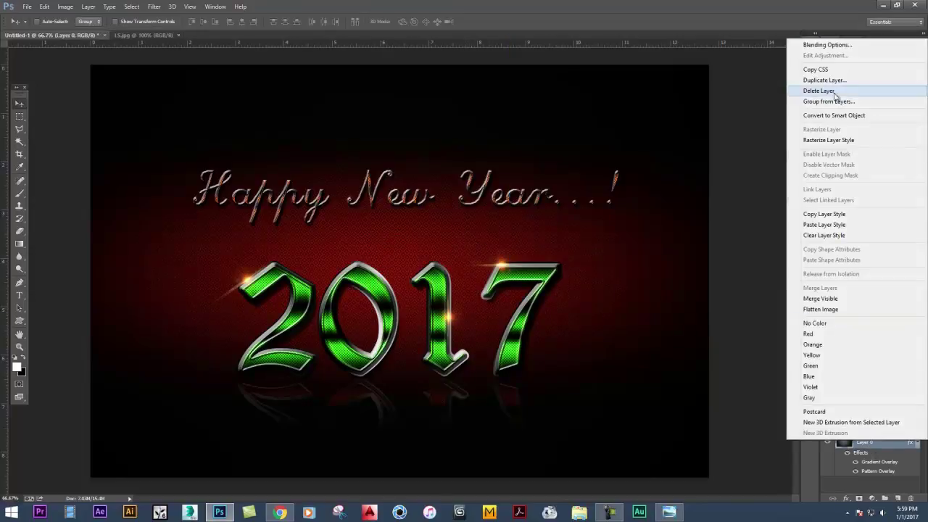
left_click(833, 45)
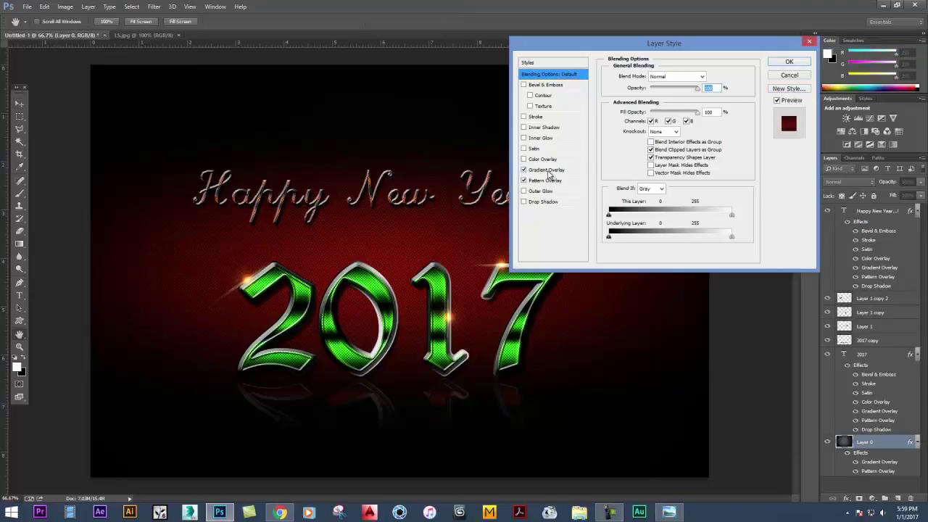
left_click(549, 170)
left_click(551, 161)
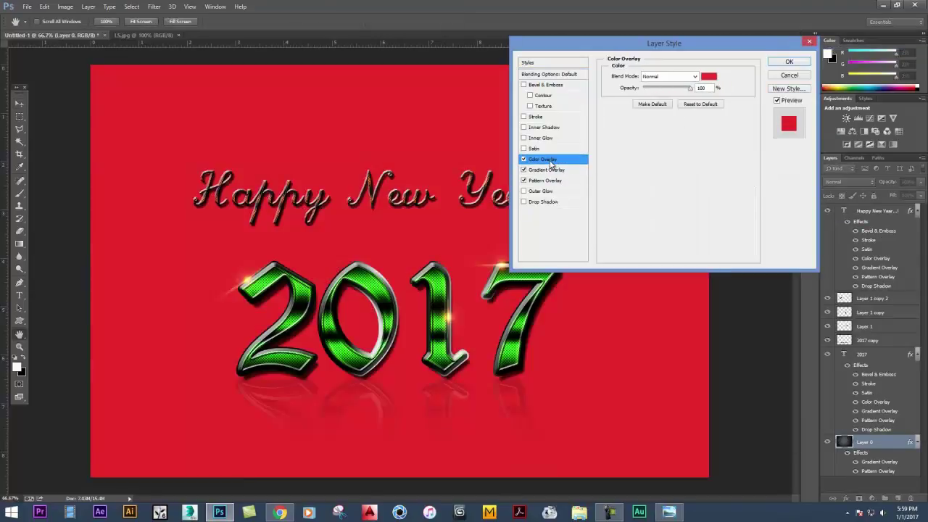
left_click(523, 159)
left_click(545, 170)
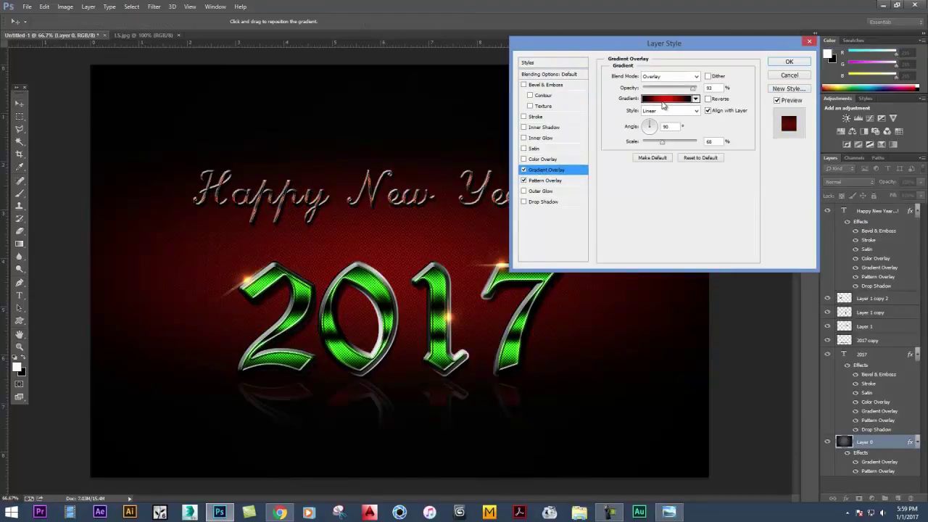
left_click(663, 100)
left_click(715, 309)
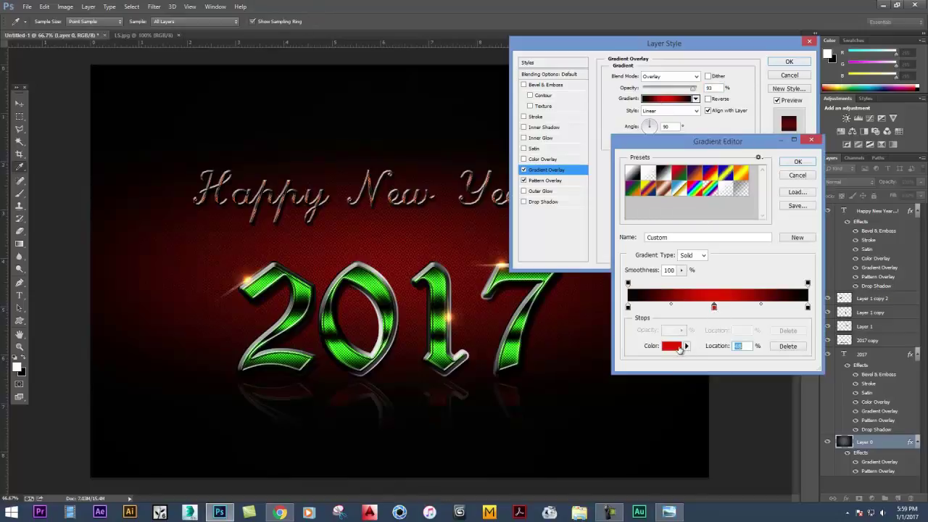
left_click(672, 347)
left_click(815, 196)
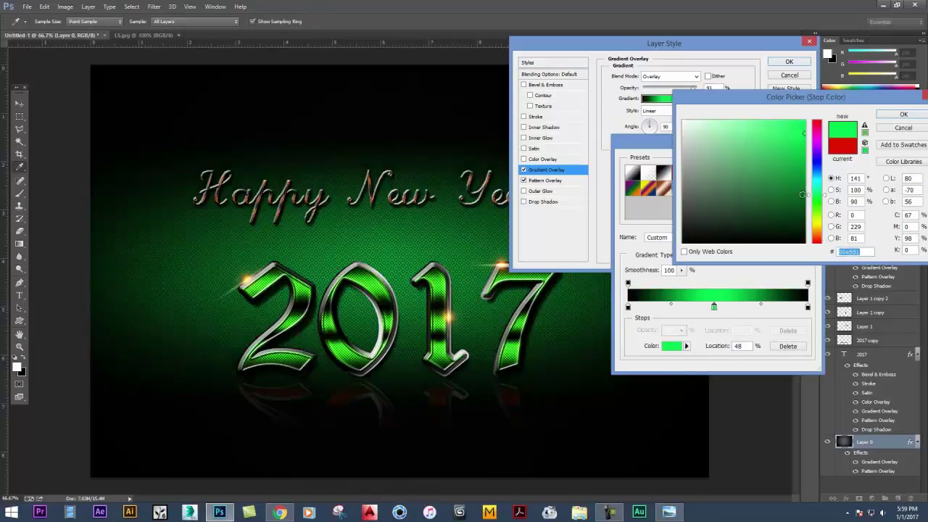
left_click(804, 198)
left_click_drag(803, 198, 804, 195)
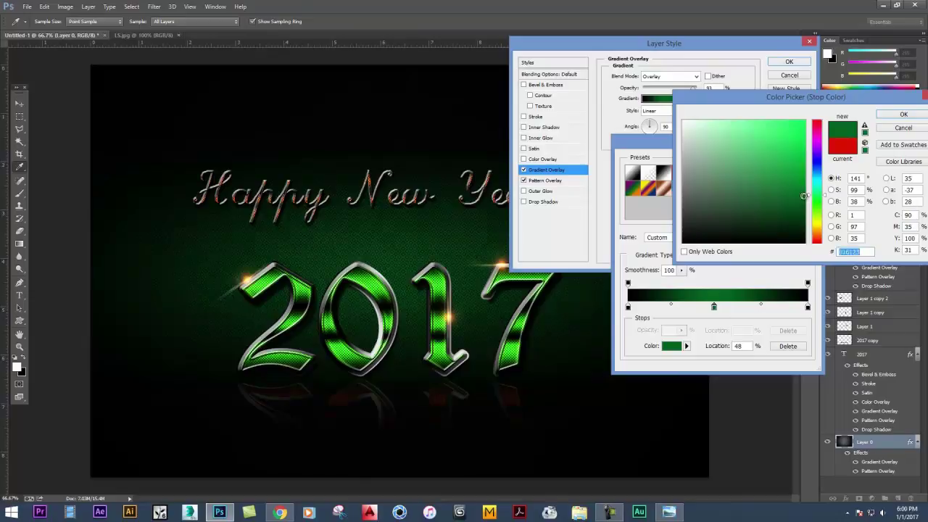
left_click(903, 115)
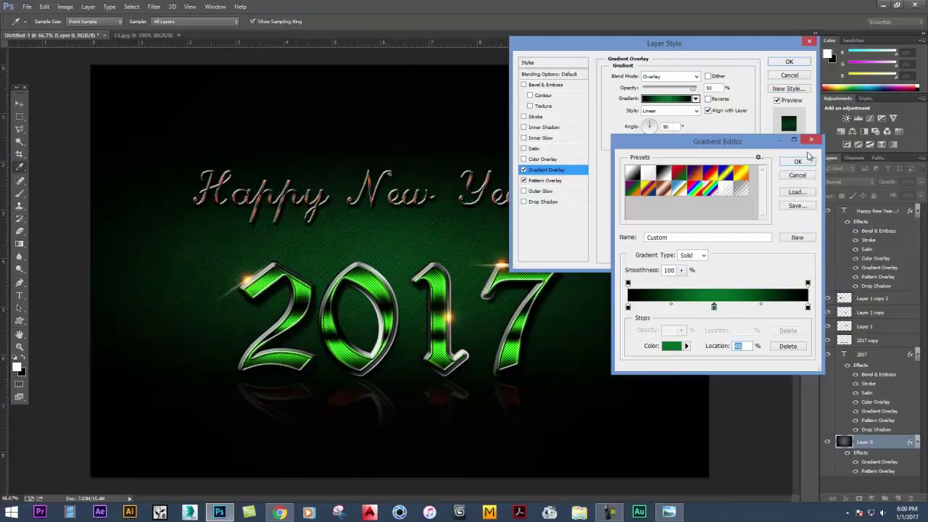
left_click(797, 161)
left_click(789, 62)
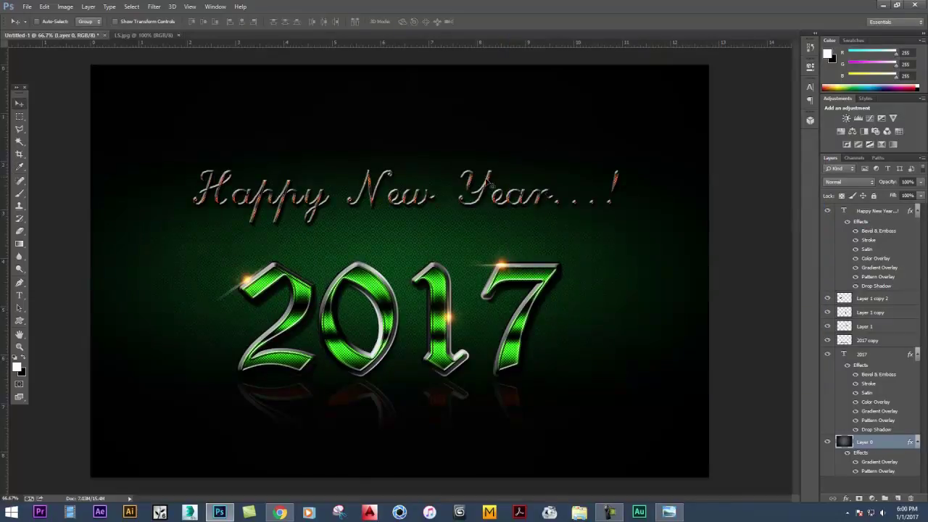
Change the "Happy New Year...!" text layer's Color Overlay from orange to bright green and apply the layer style.
right_click(877, 212)
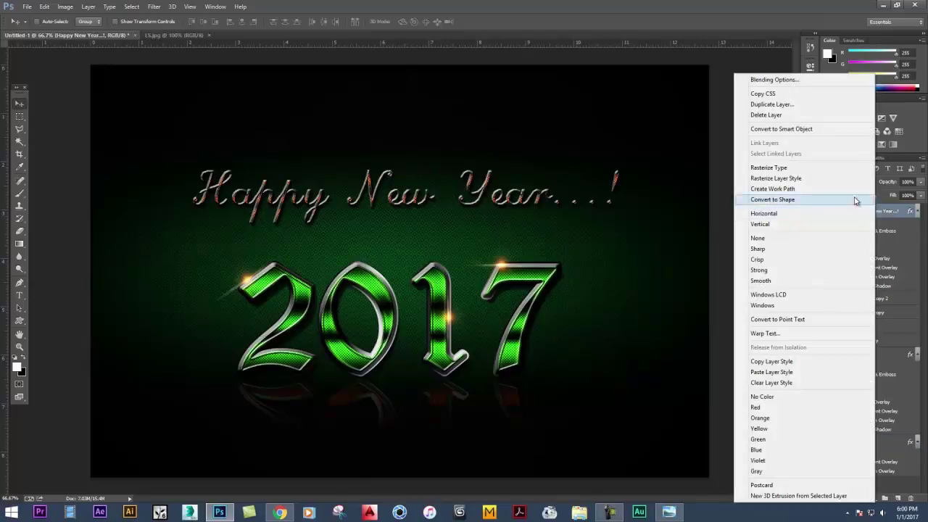
left_click(770, 79)
left_click(540, 170)
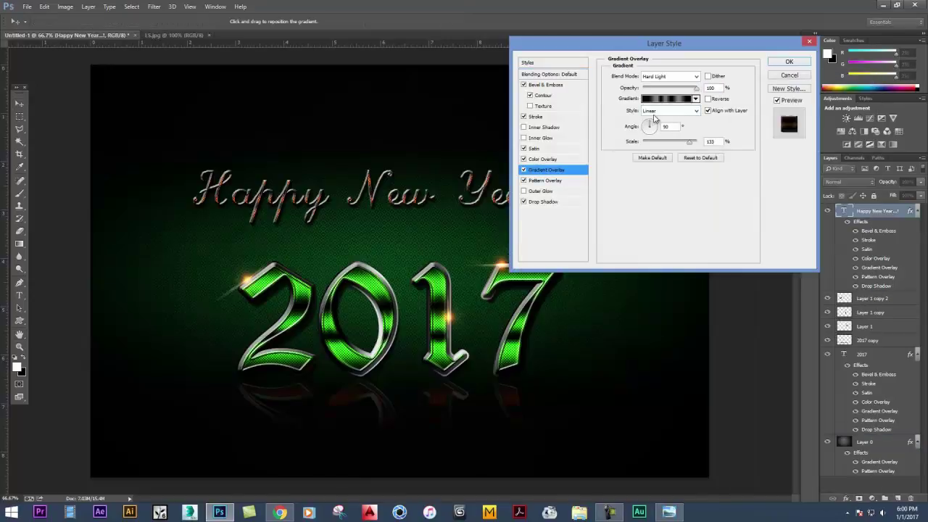
left_click(553, 159)
left_click(709, 76)
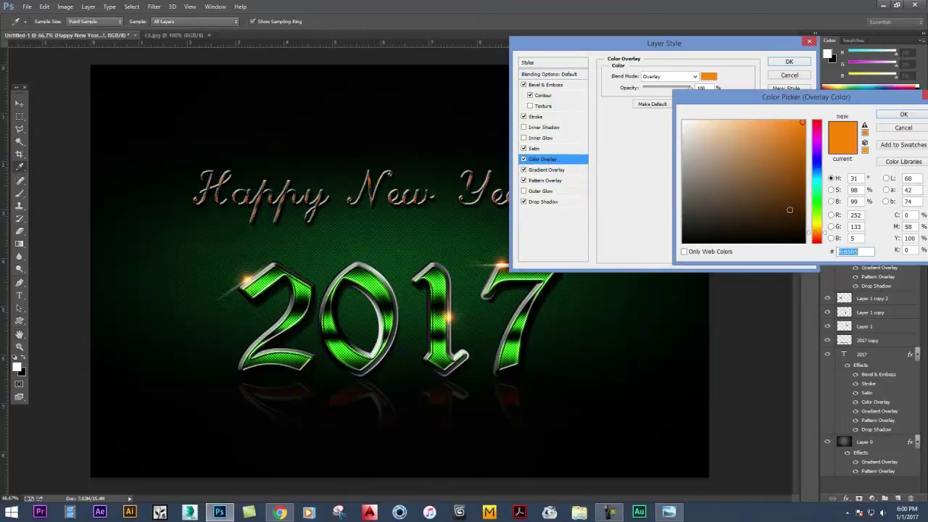
left_click(816, 205)
left_click(899, 115)
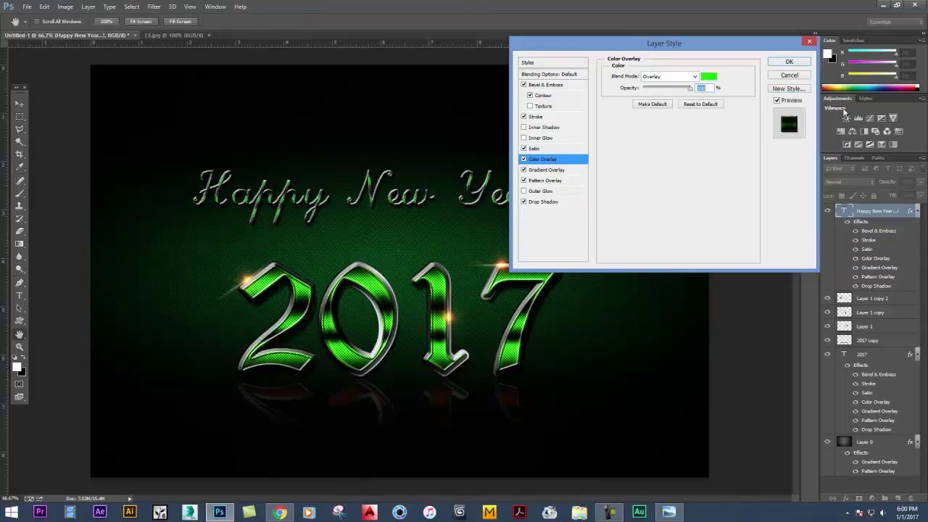
left_click(789, 62)
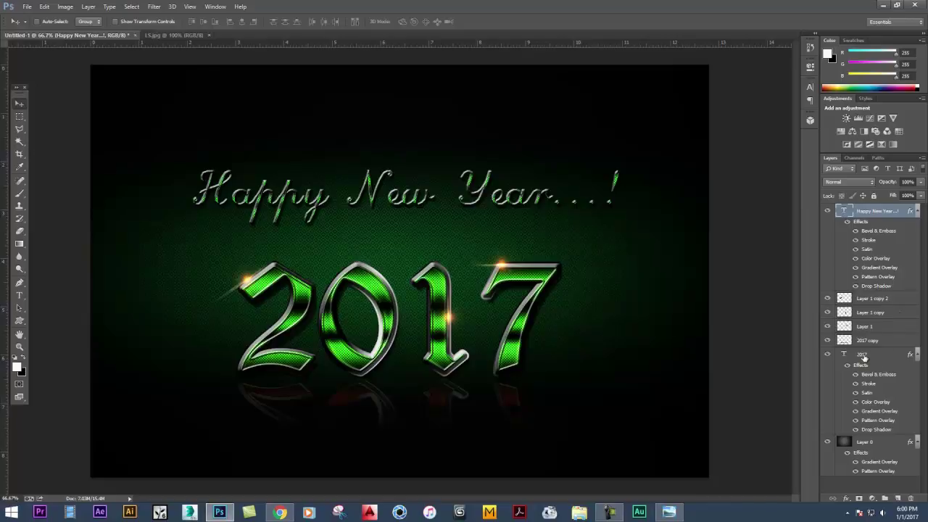
Shift the hue of the 2017 copy reflection layer from red to green with a Hue/Saturation adjustment.
left_click(827, 340)
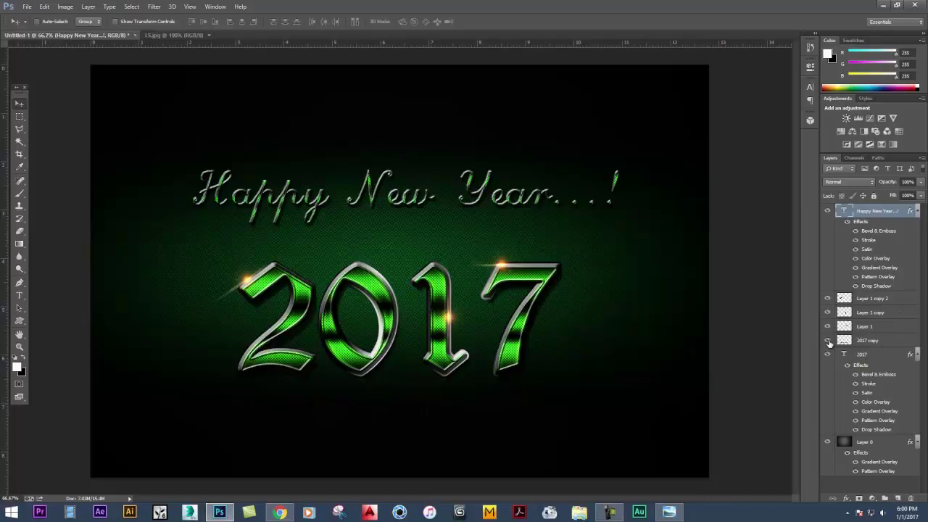
left_click(828, 341)
left_click(872, 341)
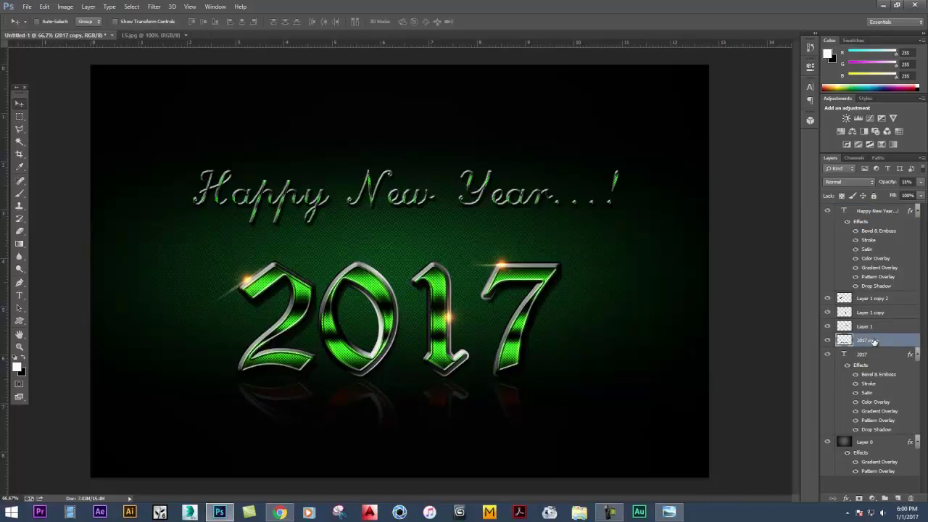
left_click(828, 340)
left_click(828, 341)
left_click(65, 6)
mouse_move(75, 31)
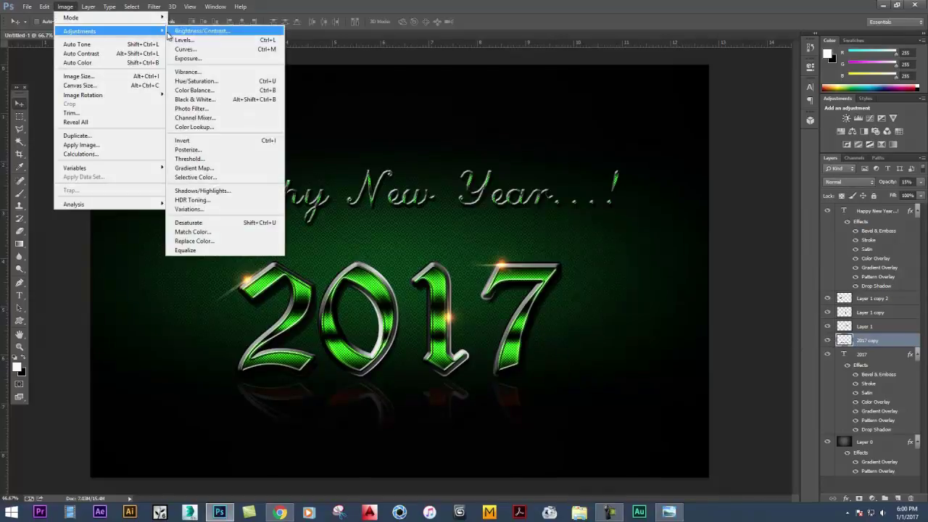
left_click(215, 82)
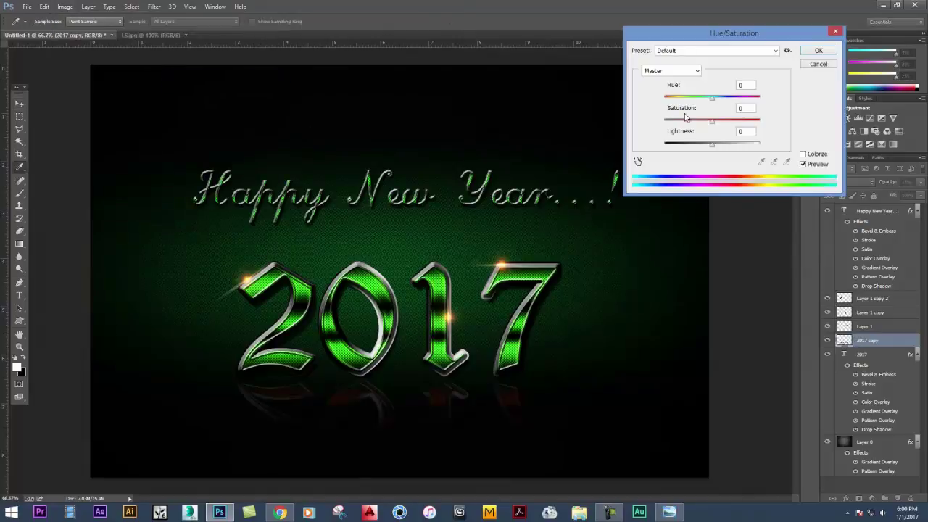
left_click_drag(714, 103, 739, 107)
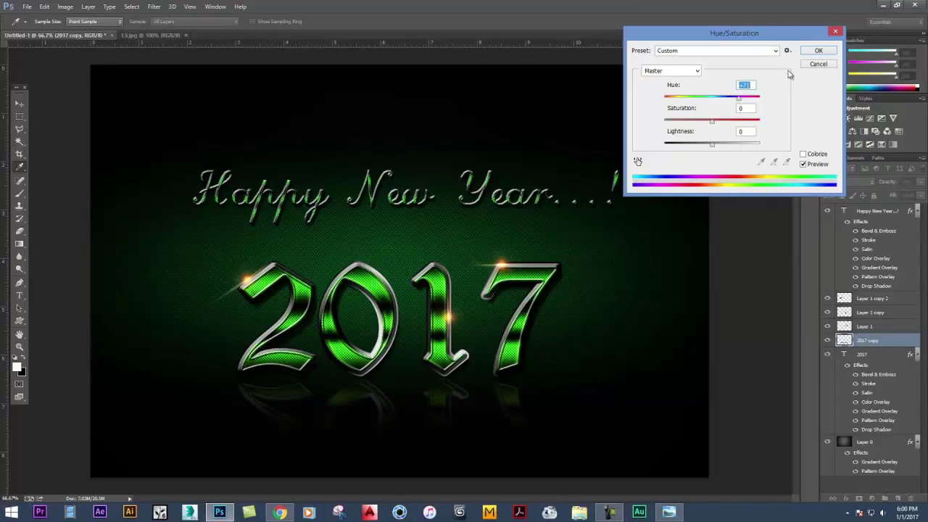
left_click(806, 51)
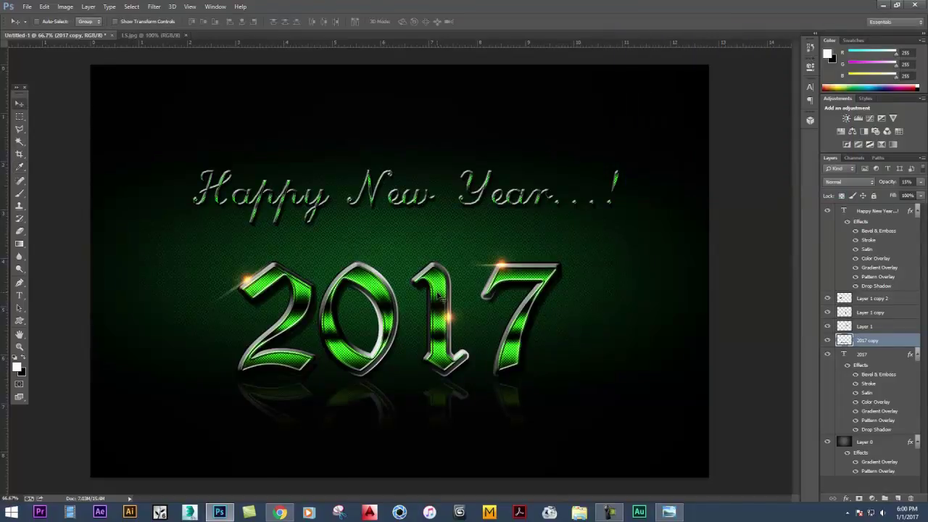